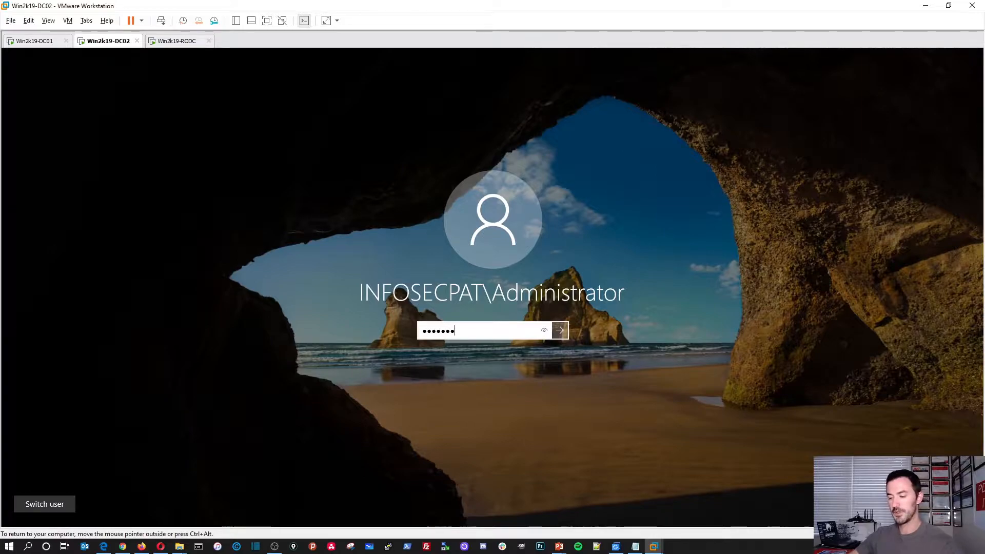
Sign in to DC02, switch to the Win2k19-RODC machine, and move the PowerPoint window aside
key(Return)
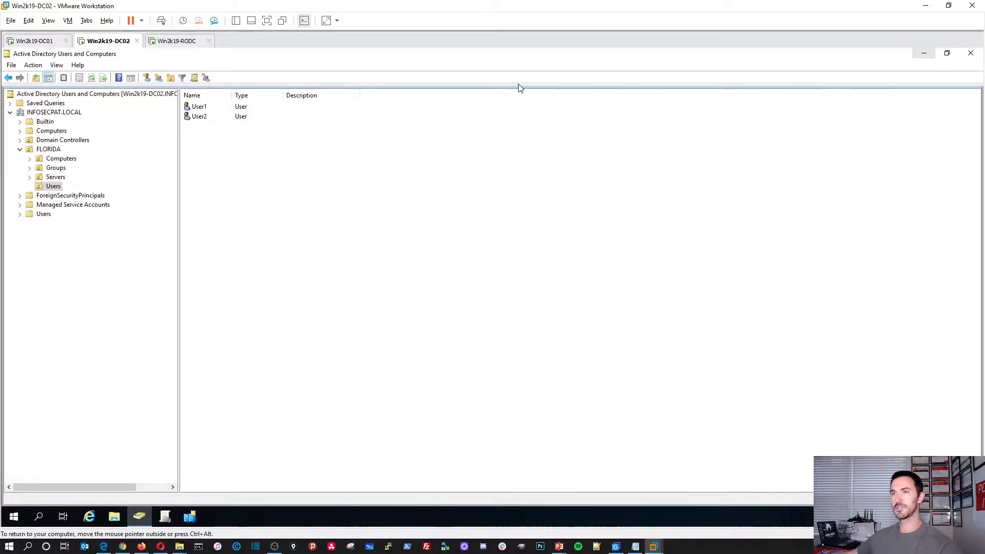
click(176, 41)
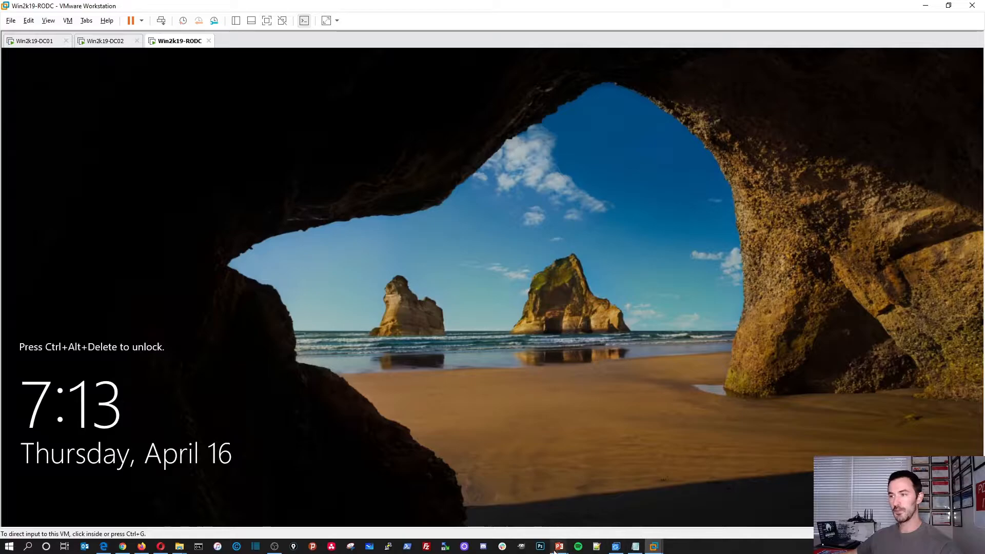
mouse_move(555, 550)
click(610, 484)
drag(603, 5, 984, 172)
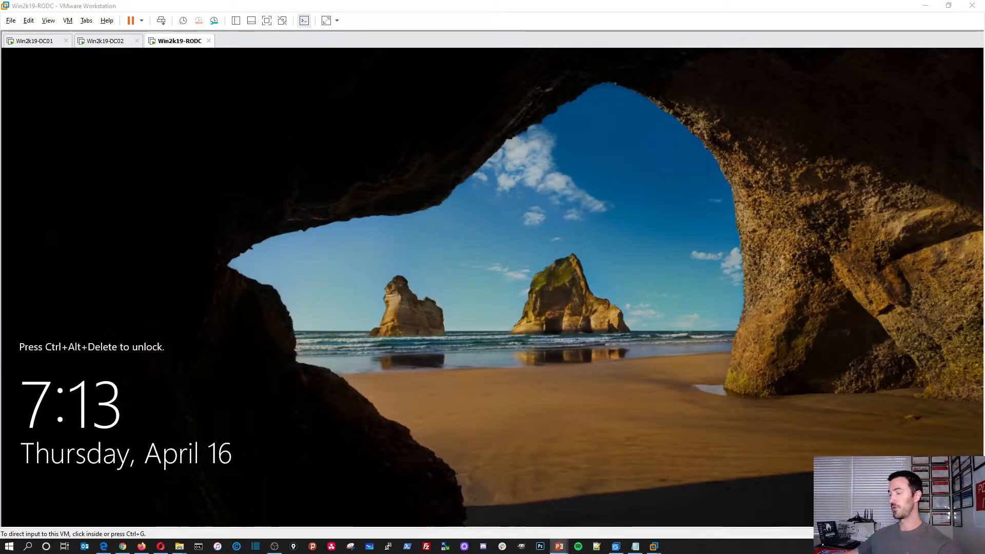
click(428, 359)
Unlock Win2k19-RODC with Ctrl+Alt+Del and sign in with the Administrator password
click(162, 22)
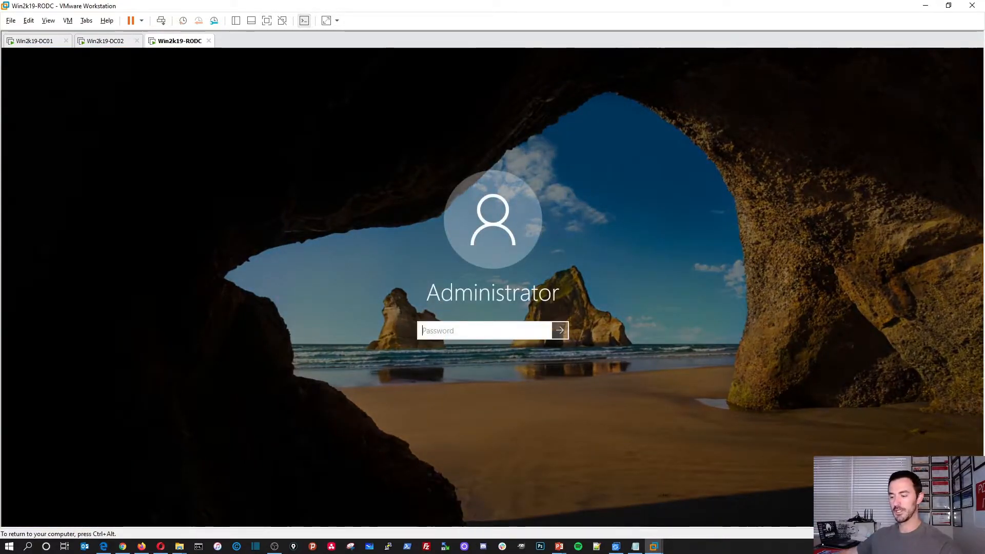
text(••)
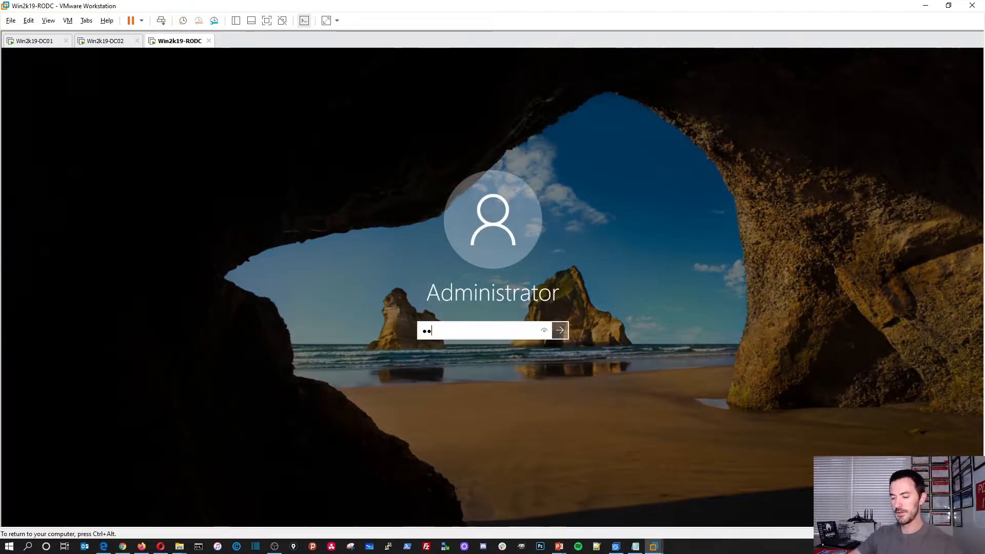
text(••••••••••)
key(Return)
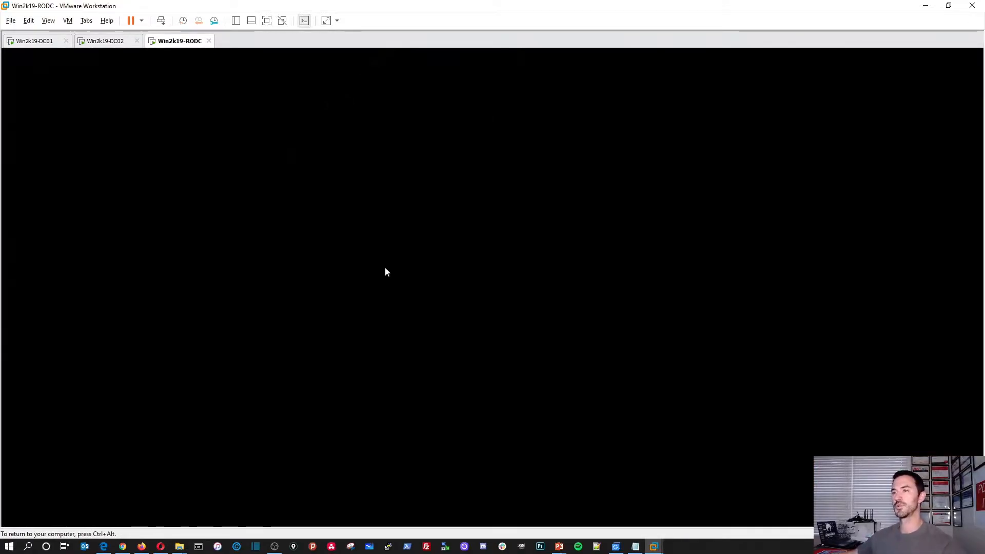
key(ctrl+alt)
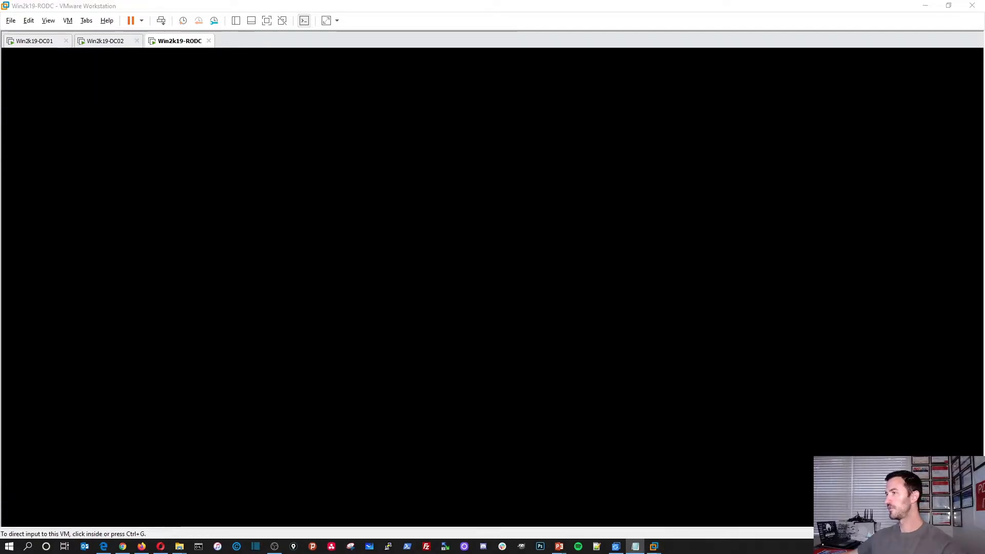
click(860, 318)
click(490, 275)
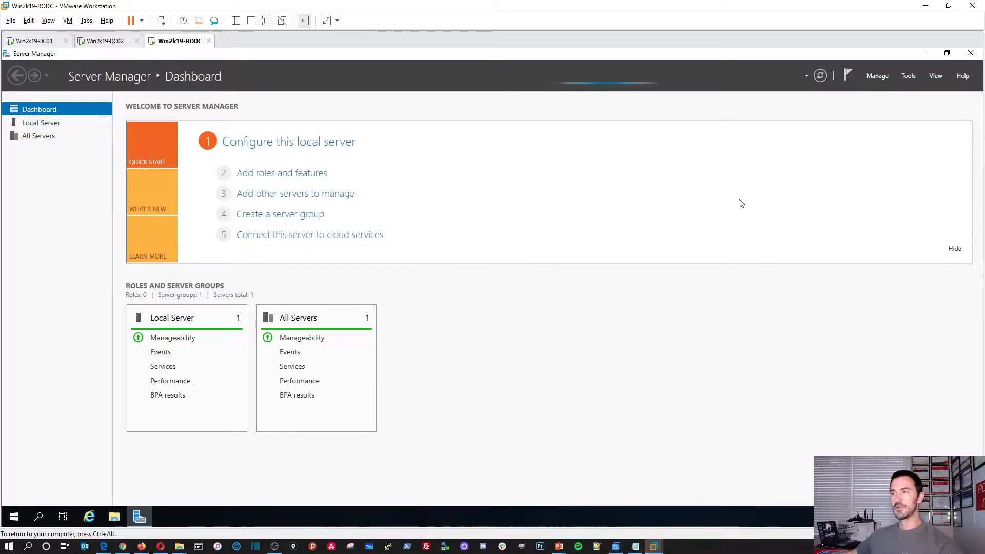
From Local Server, open the Ethernet0 adapter properties and turn off IPv6
click(38, 124)
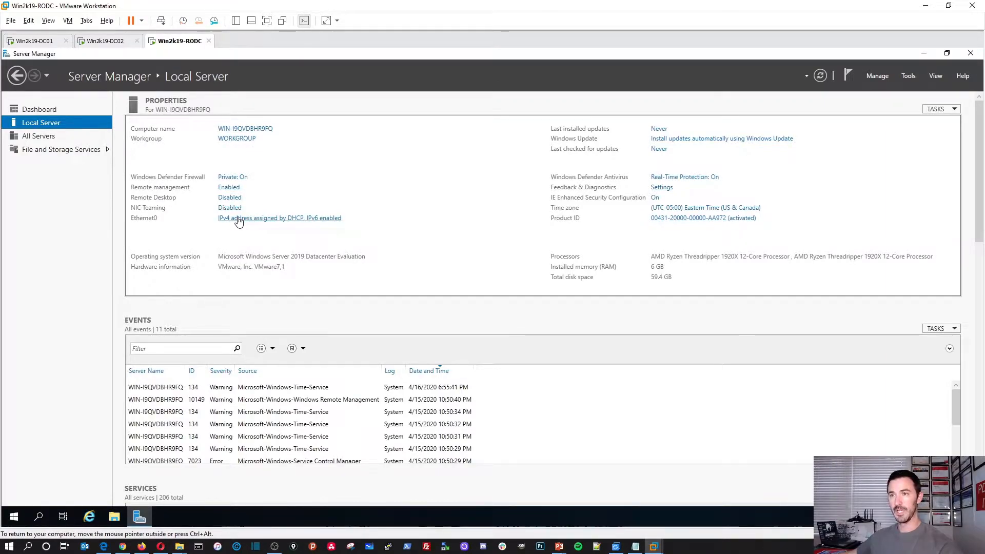
click(278, 218)
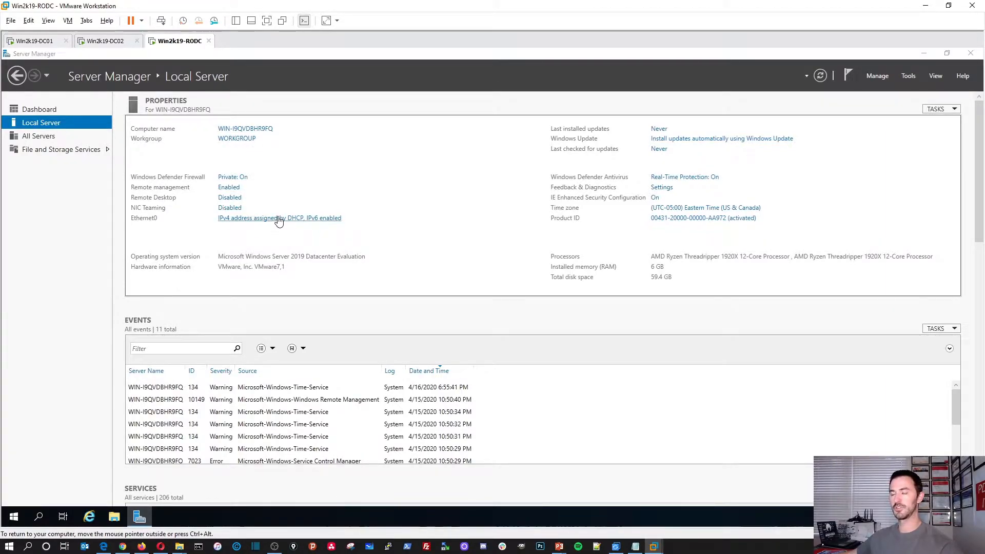
double_click(258, 199)
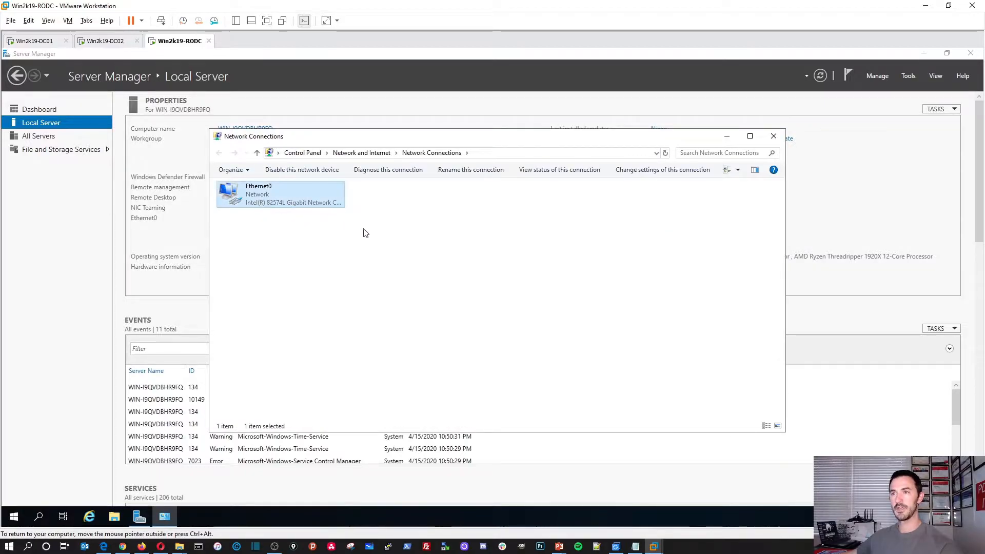
click(430, 367)
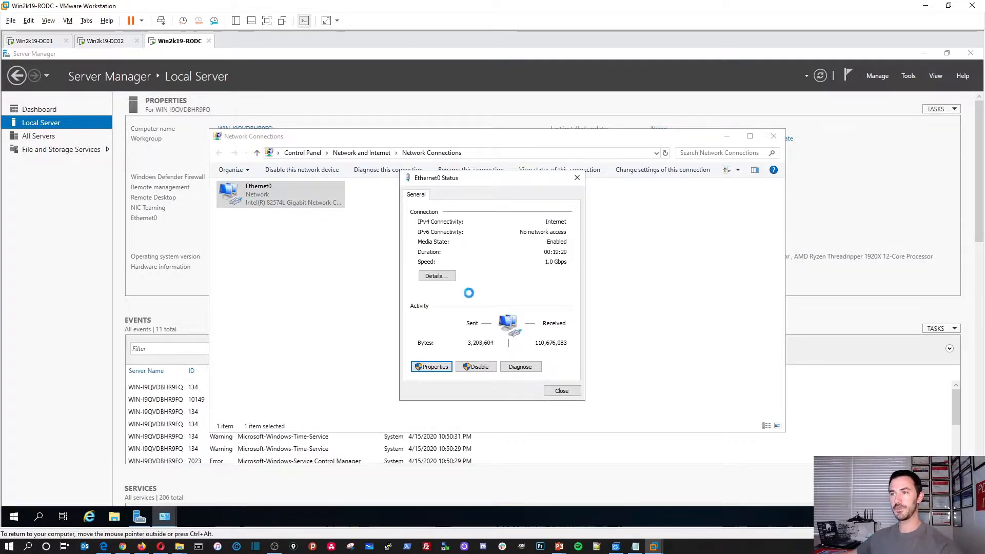
click(425, 321)
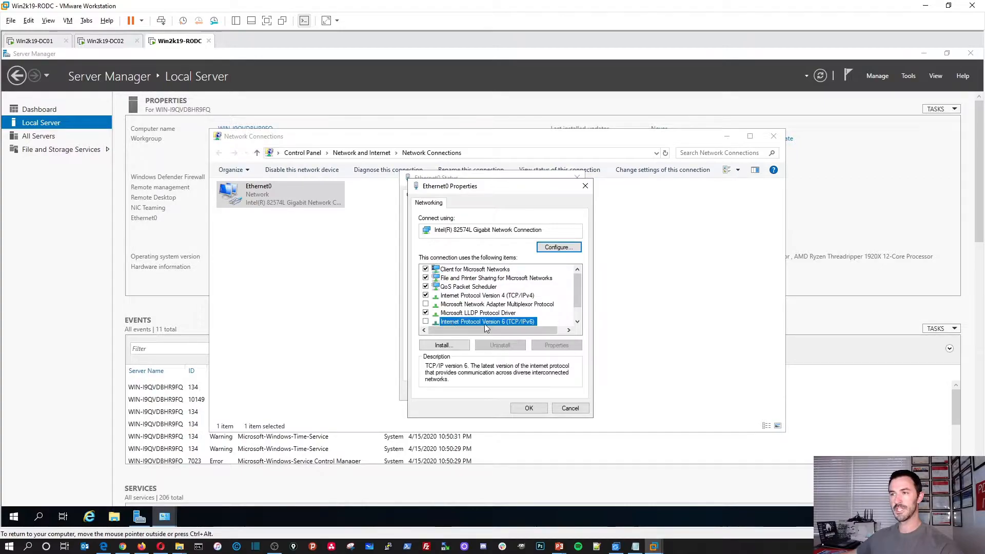
double_click(472, 296)
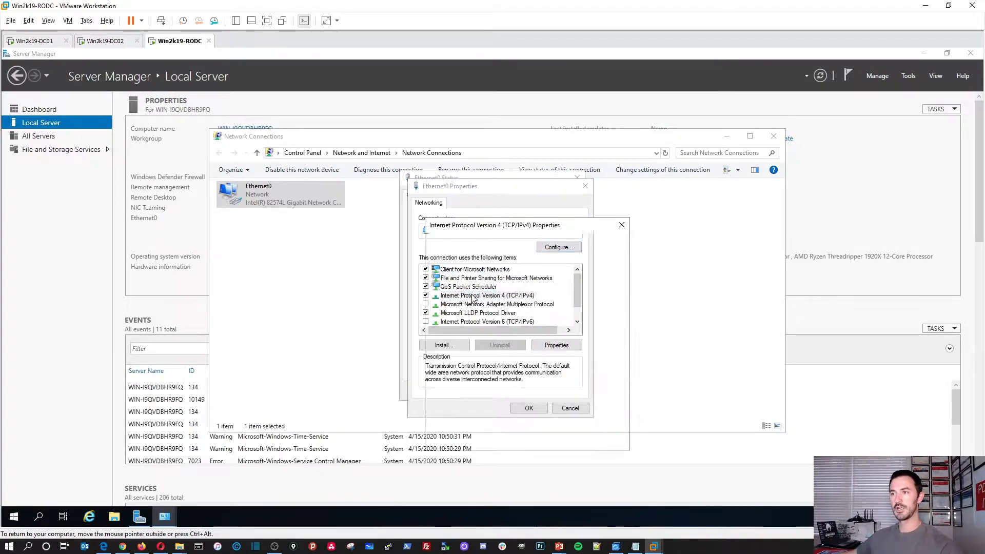
Give Ethernet0 static IPv4 192.168.50.203, gateway 192.168.50.1, DNS 192.168.50.201 and 192.168.20.202
click(508, 300)
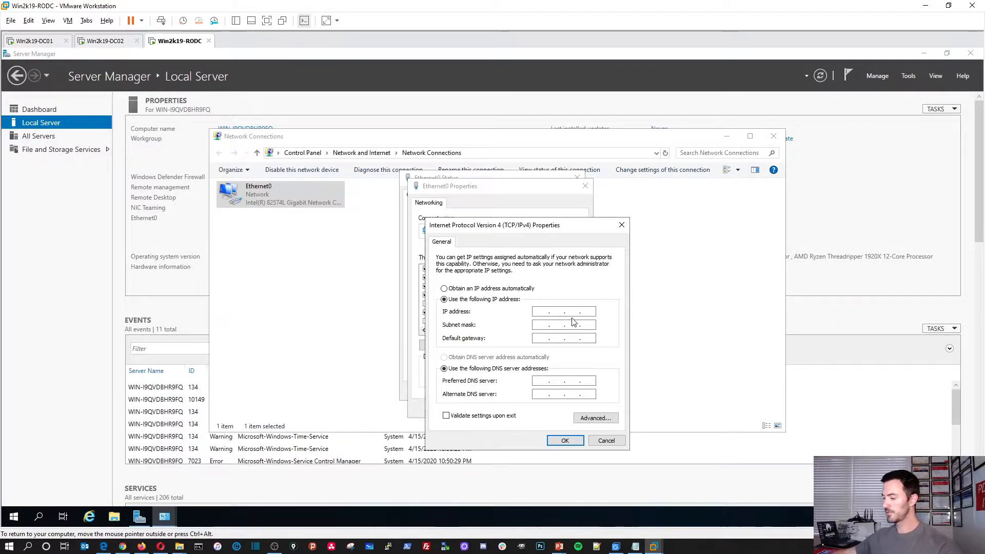
text(192 . )
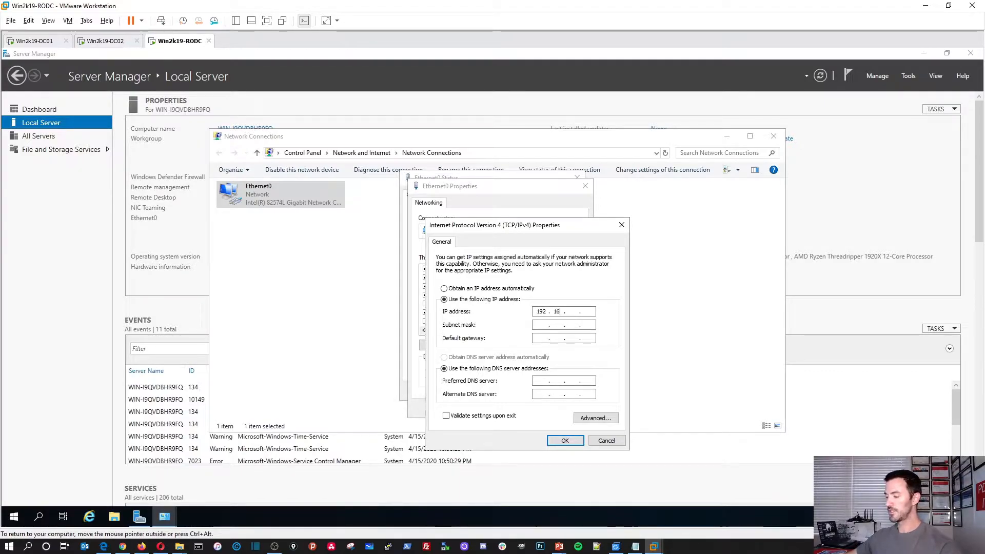
text(168 . 50 . 203)
key(Tab)
key(Tab)
text(192)
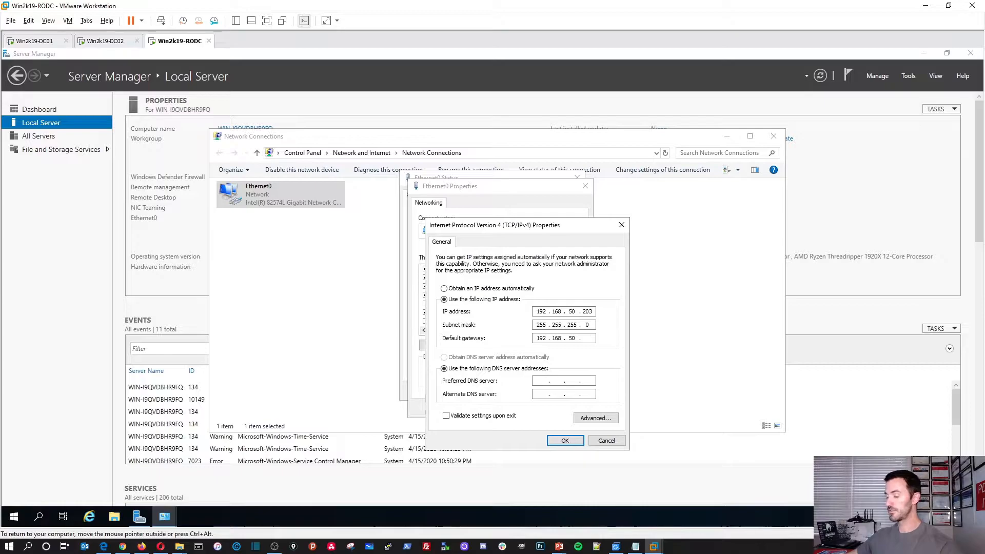
key(Tab)
key(Tab)
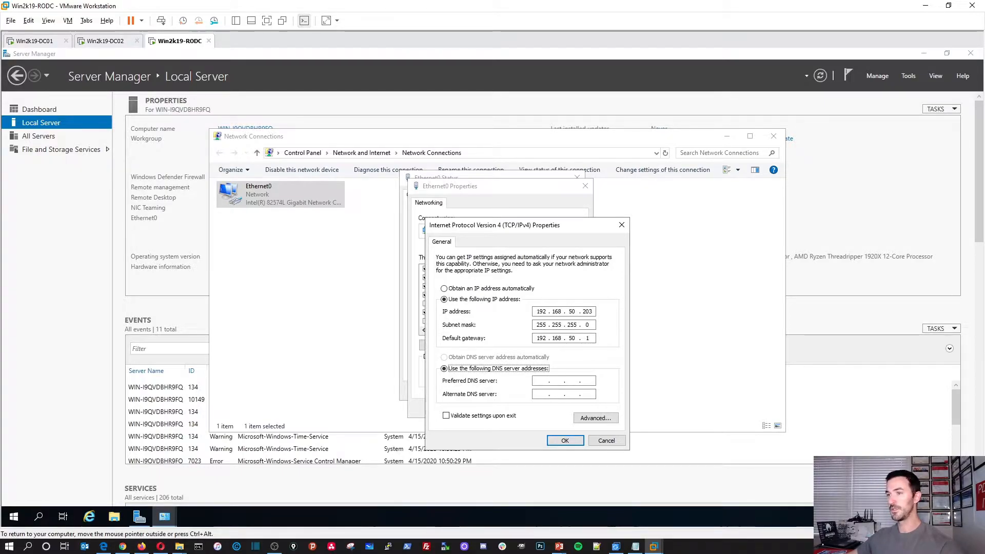
text(1921)
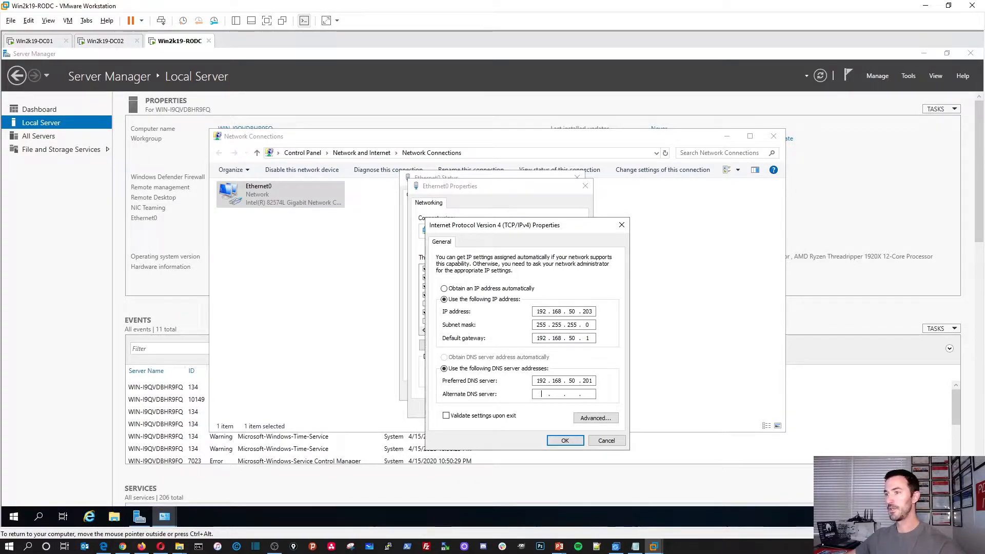
text(685019216820.202)
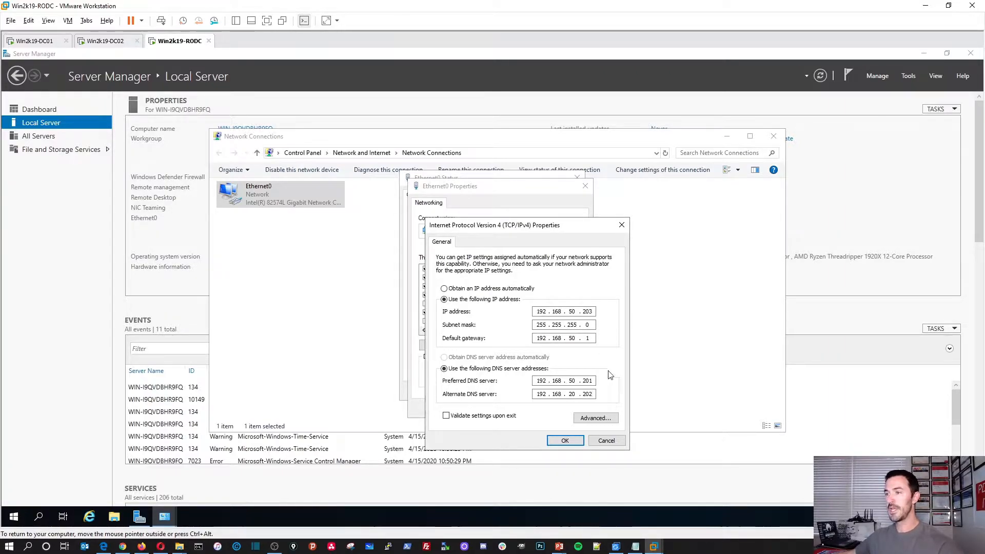
Add 8.8.8.8 as a third DNS server in the advanced TCP/IP settings
click(596, 420)
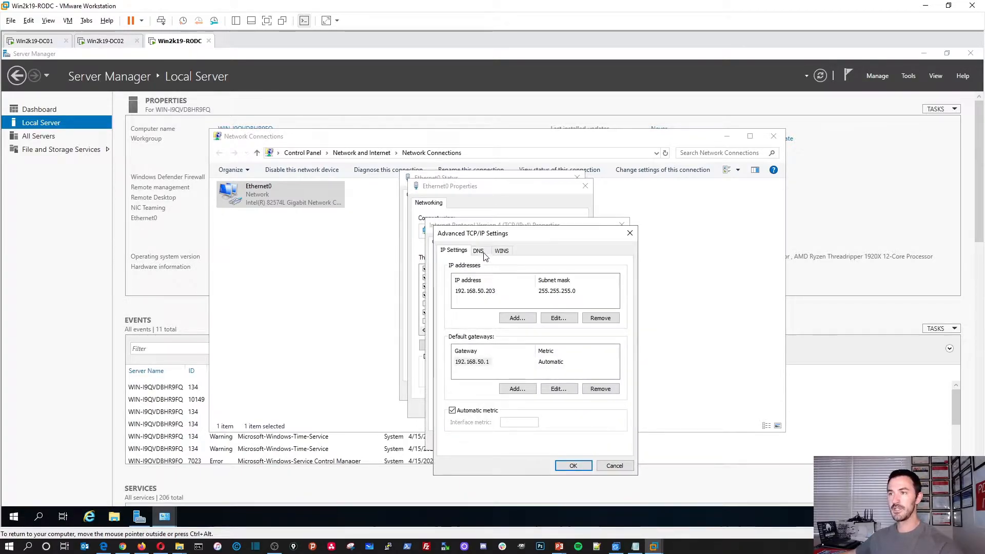
click(478, 250)
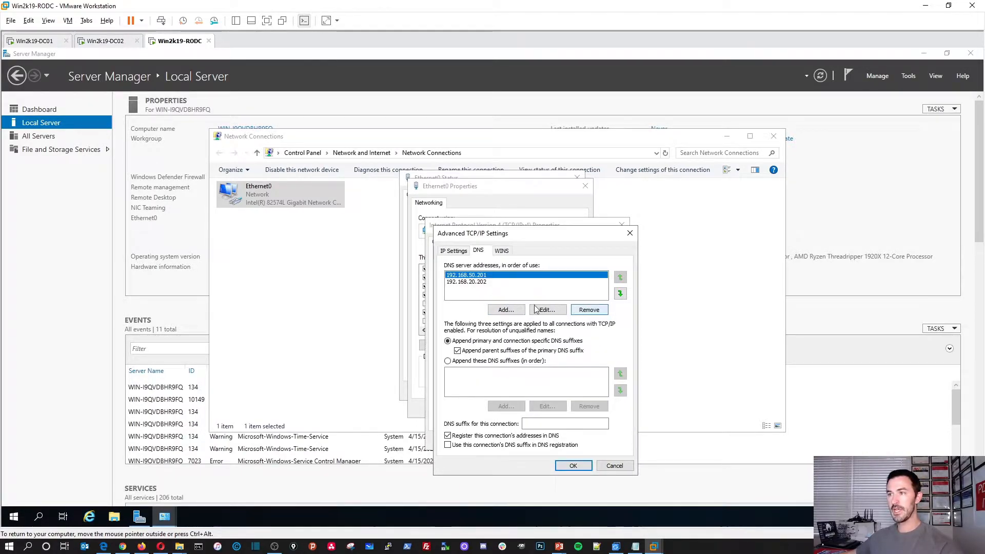
click(506, 310)
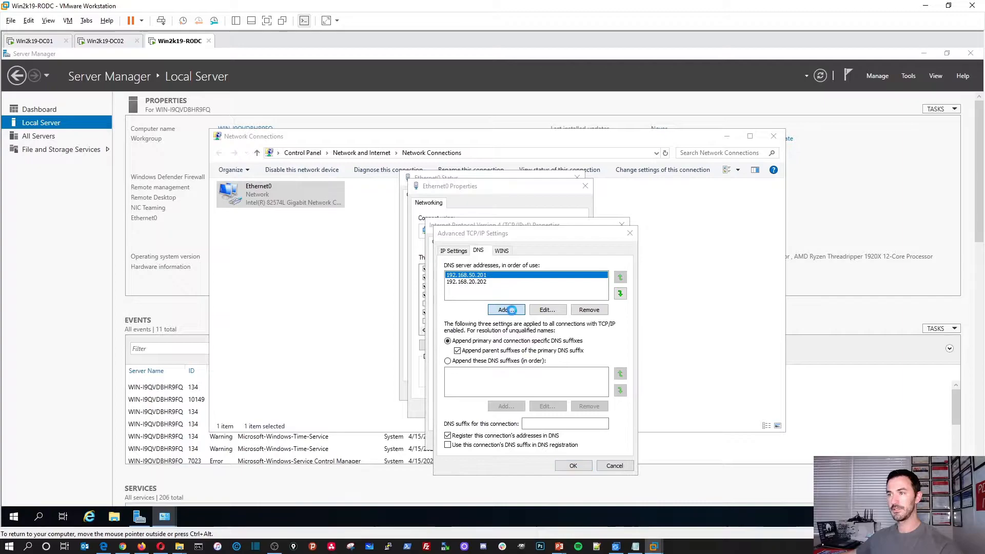
text(192.168.)
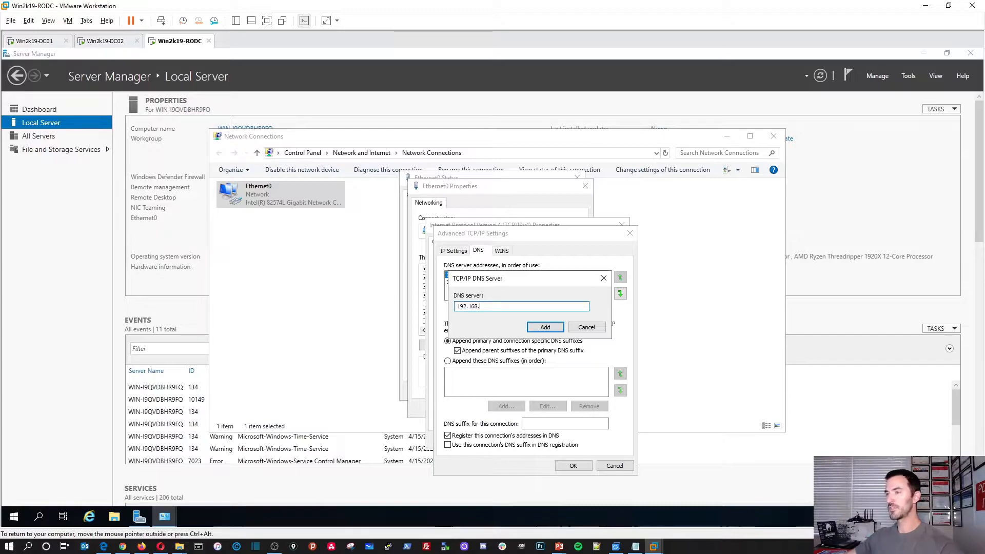
key(BackSpace)
key(BackSpace)
key(BackSpace)
key(BackSpace)
key(BackSpace)
key(BackSpace)
key(BackSpace)
text(8.8.8.8)
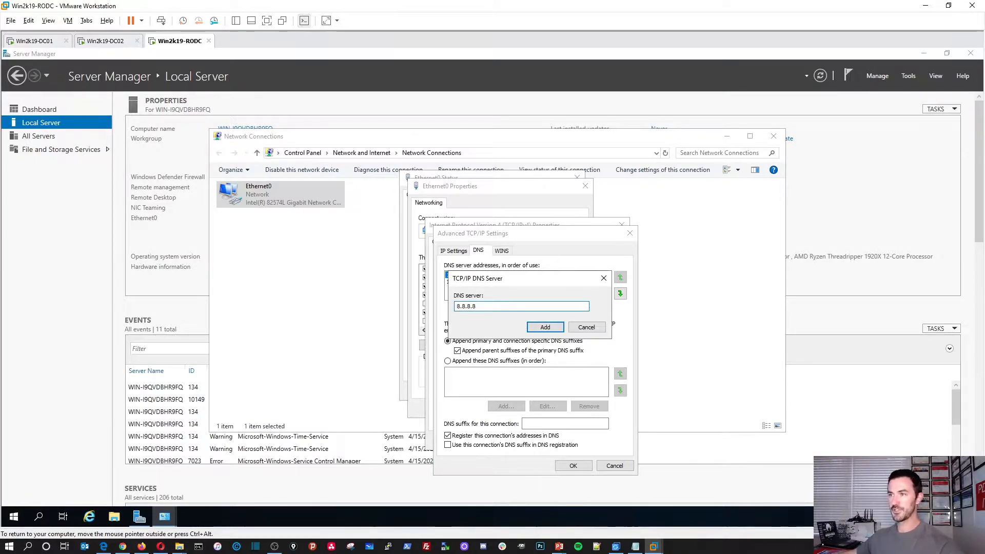
click(539, 326)
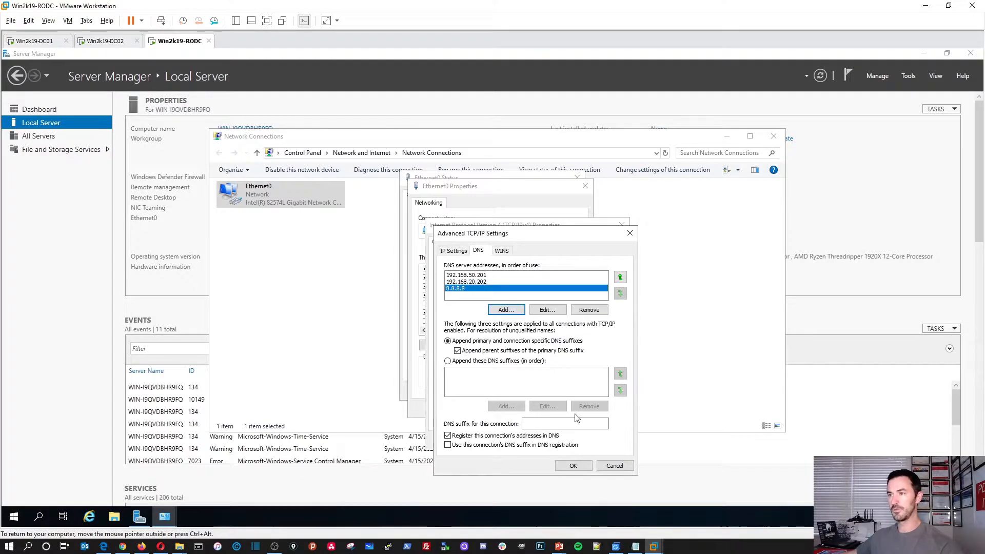
click(506, 310)
click(594, 327)
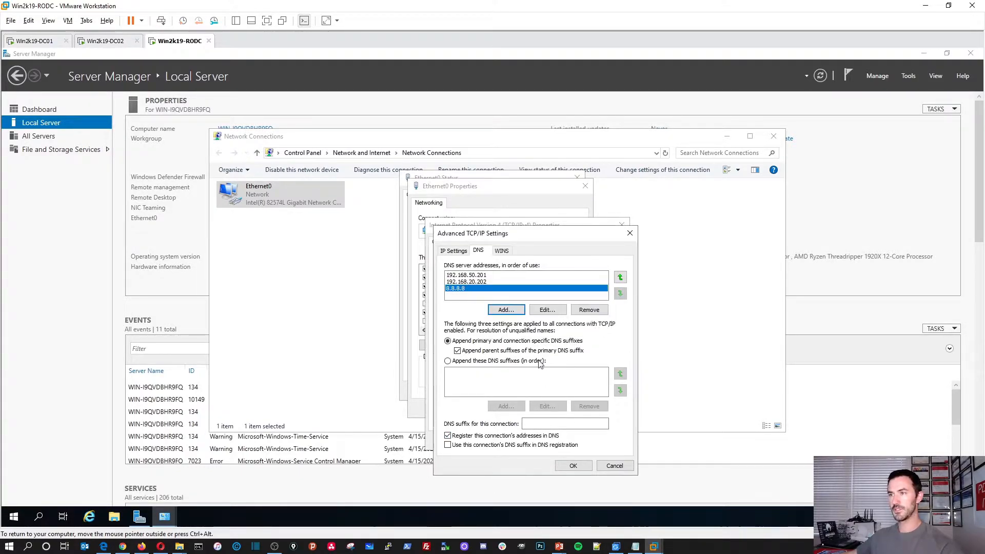
Save the Ethernet0 IPv4 settings with validate-on-exit enabled and close the adapter dialogs
click(573, 465)
click(508, 416)
click(565, 440)
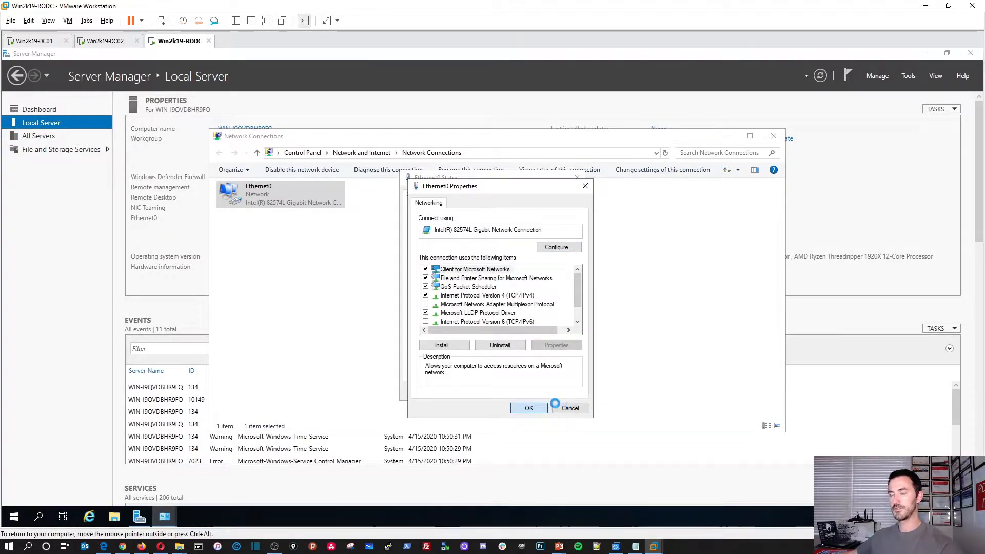
click(568, 408)
click(574, 392)
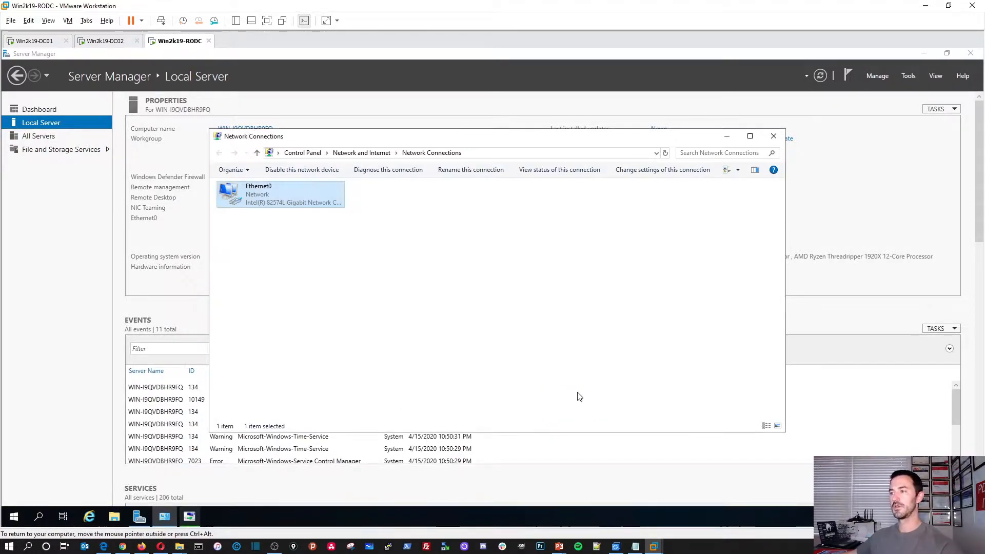
Switch Network Connections to Details view, then close it and the Network Diagnostics dialog
click(352, 274)
right_click(358, 296)
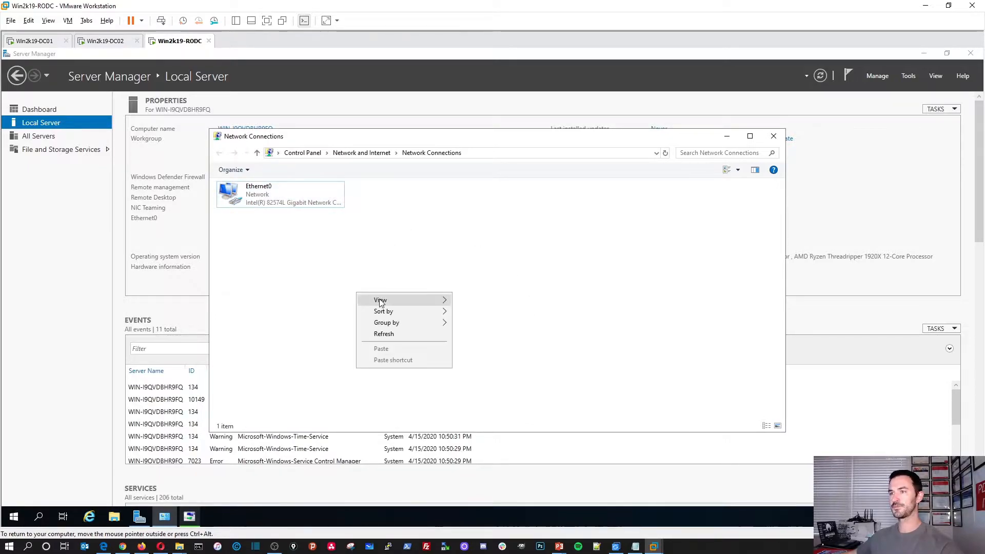
mouse_move(374, 301)
click(493, 354)
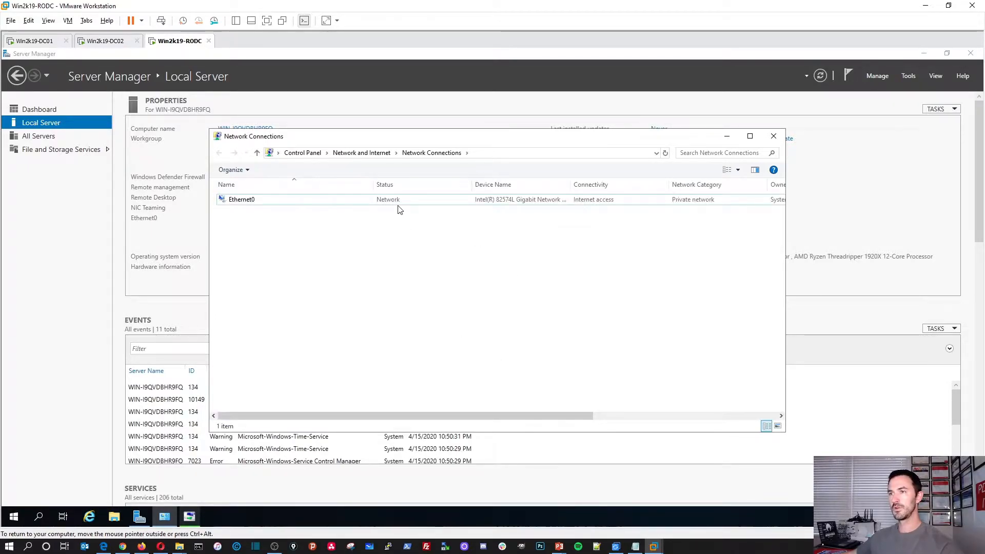
click(773, 136)
click(610, 377)
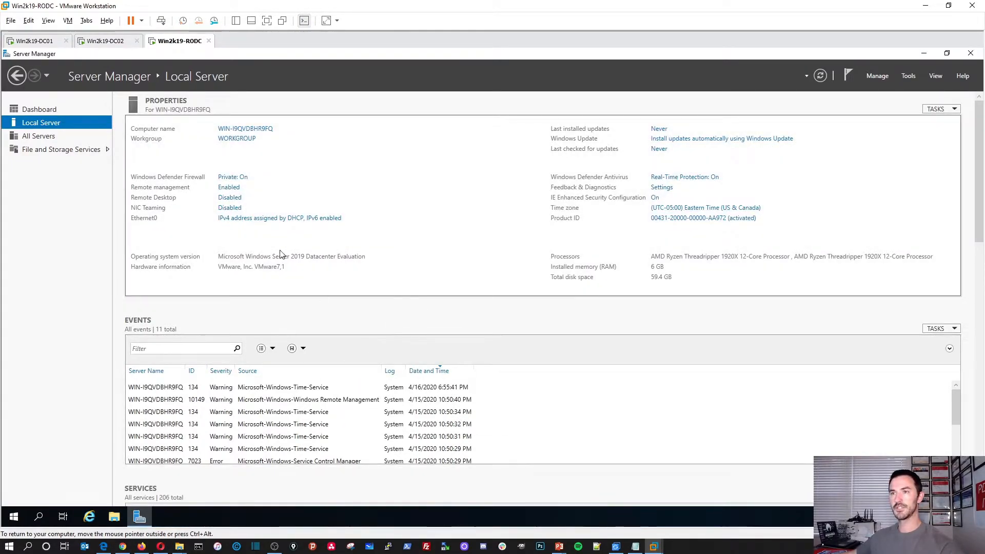
Turn IE Enhanced Security Configuration Off, refresh Local Server, and open System Properties
click(820, 76)
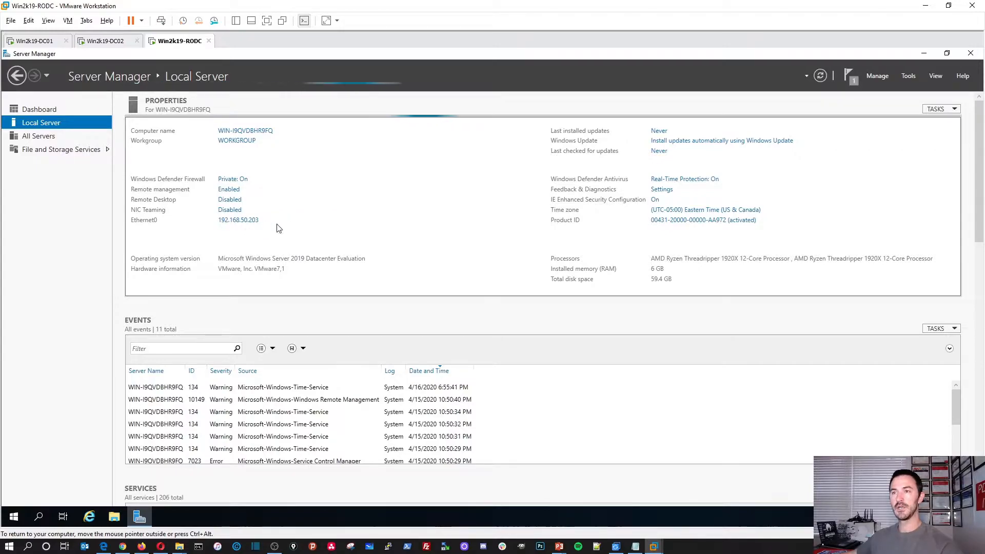
click(655, 198)
click(528, 379)
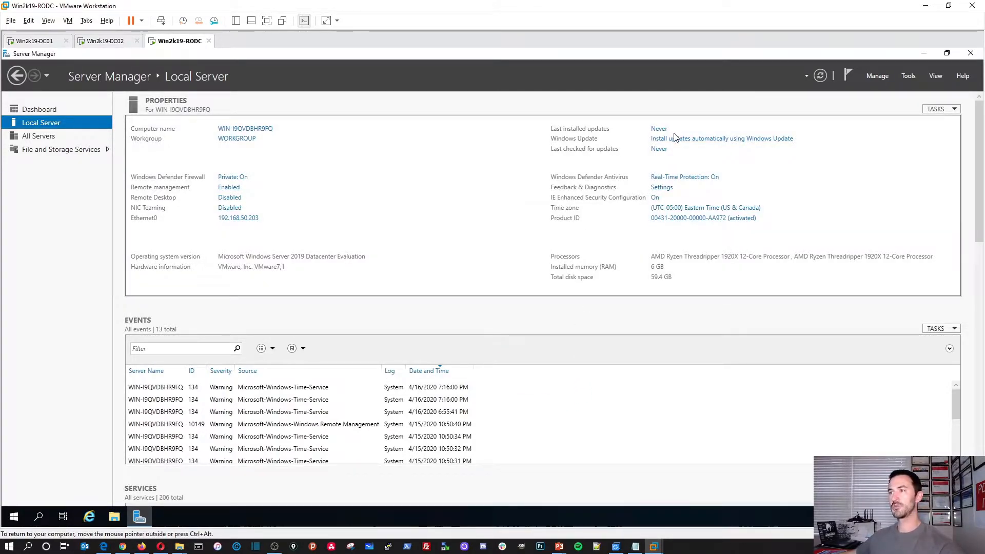
click(820, 76)
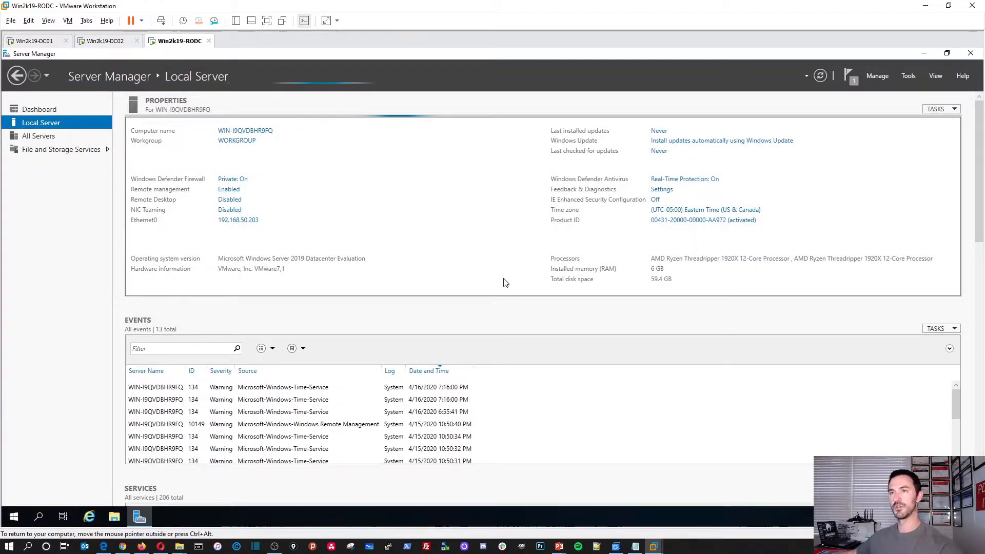
click(267, 137)
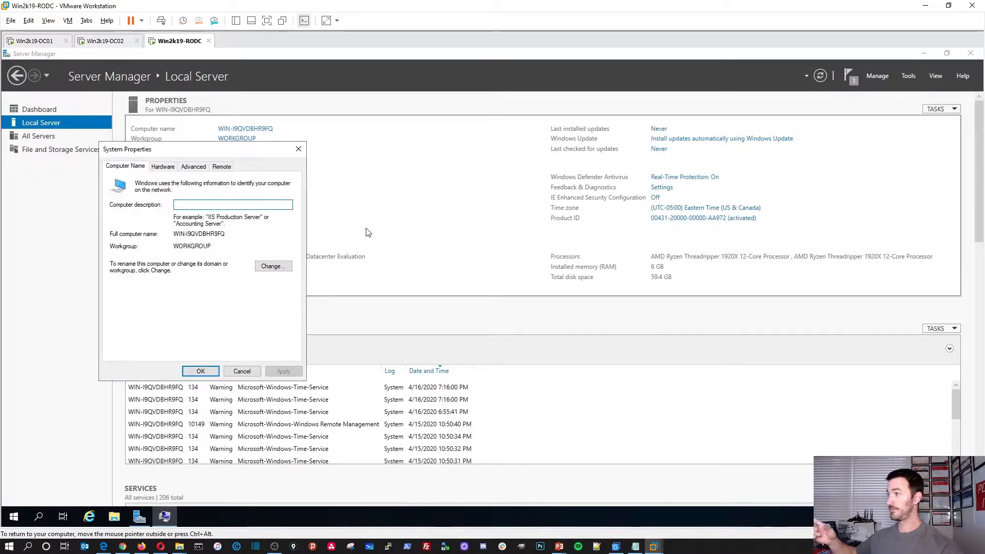
Rename the computer to win2k19-RODC and restart the server to apply it
click(270, 267)
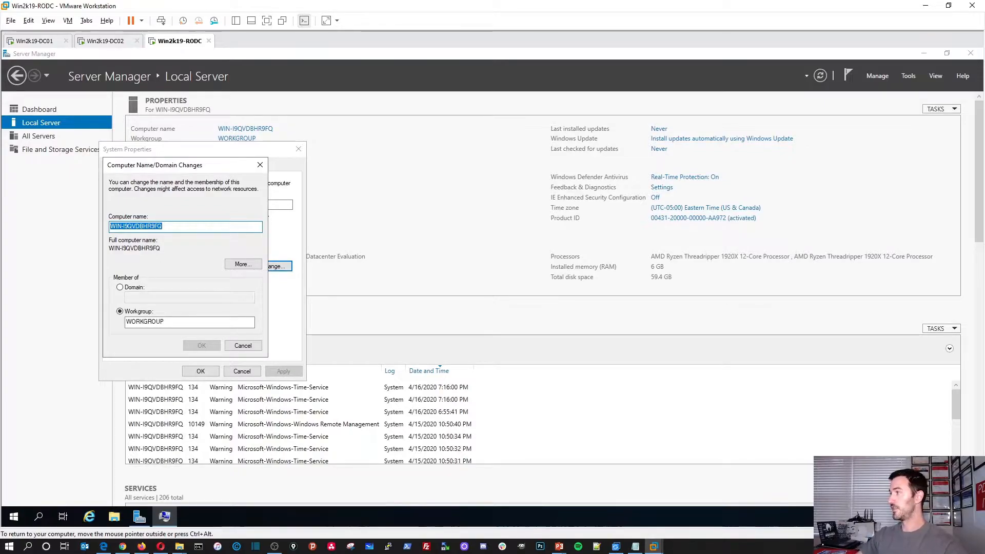
text(w)
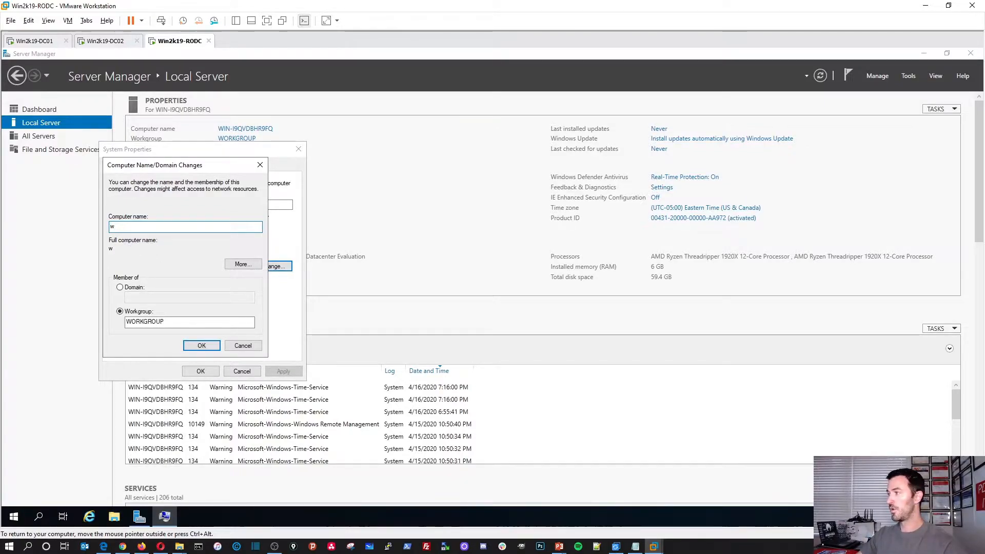
text(in2k19-RODC)
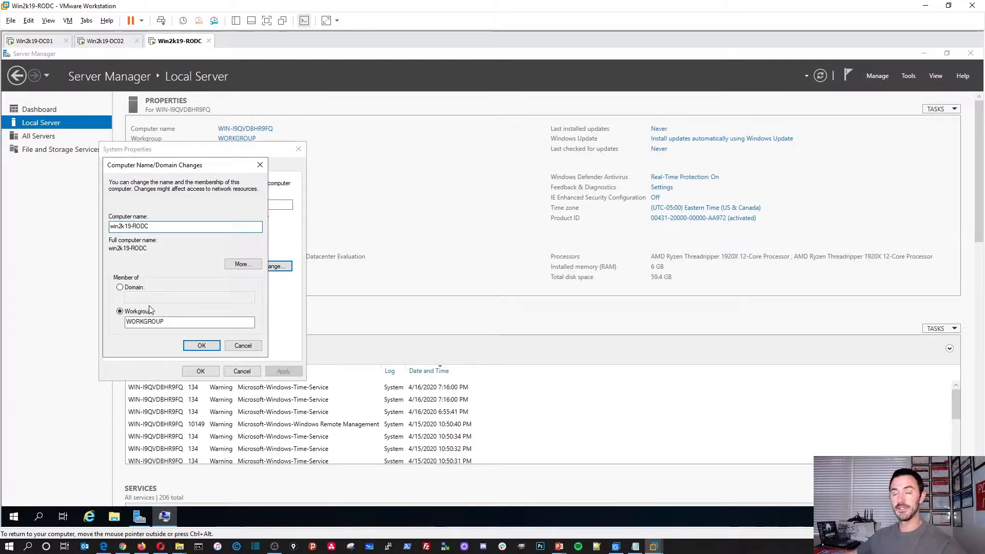
click(205, 346)
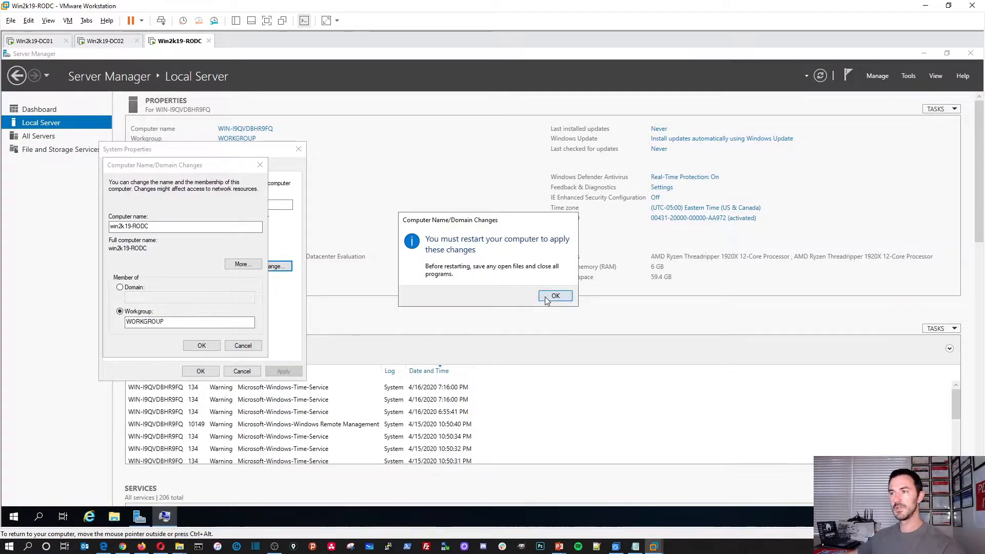
click(555, 293)
click(195, 370)
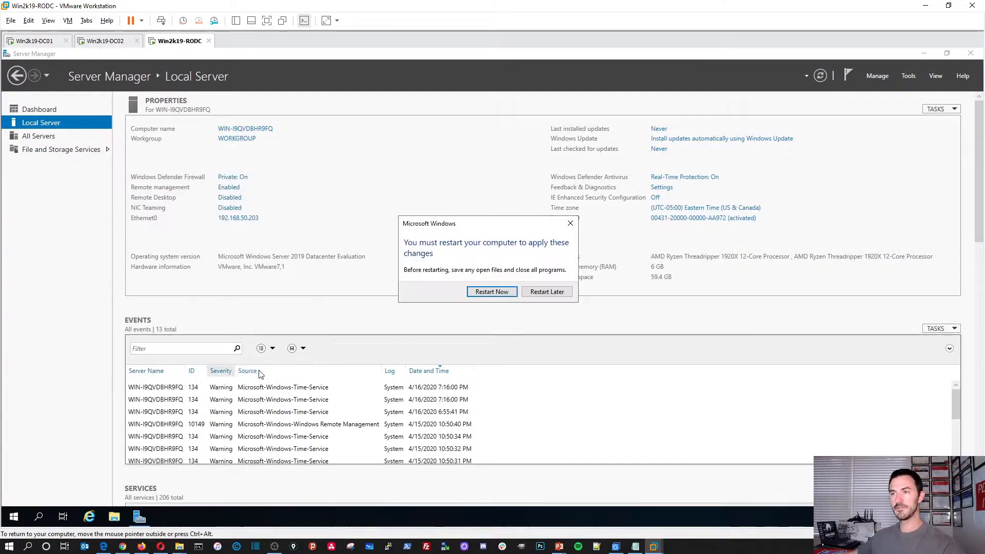
click(492, 292)
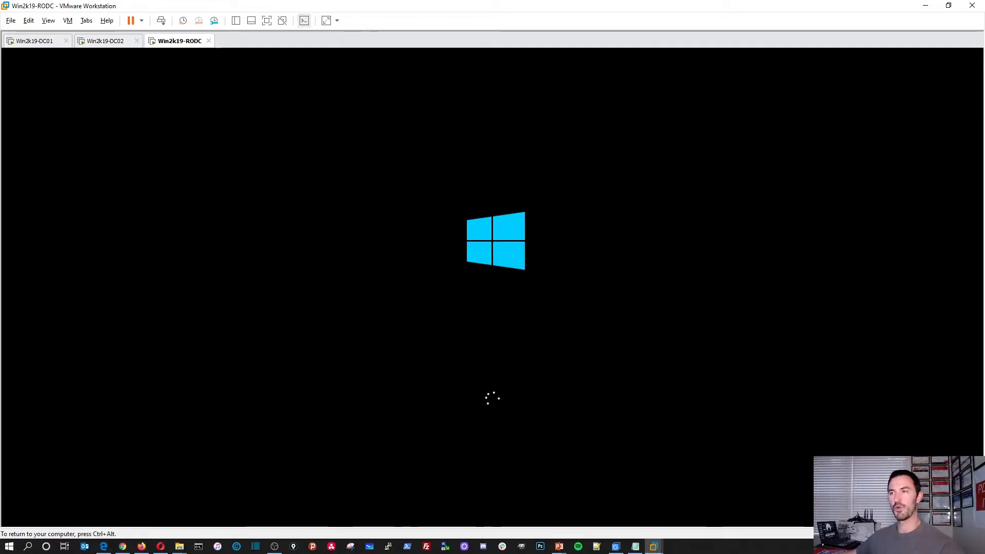
Capture input into the rebooted RODC and enter the Administrator password at the sign-in screen
key(ctrl+alt)
click(159, 131)
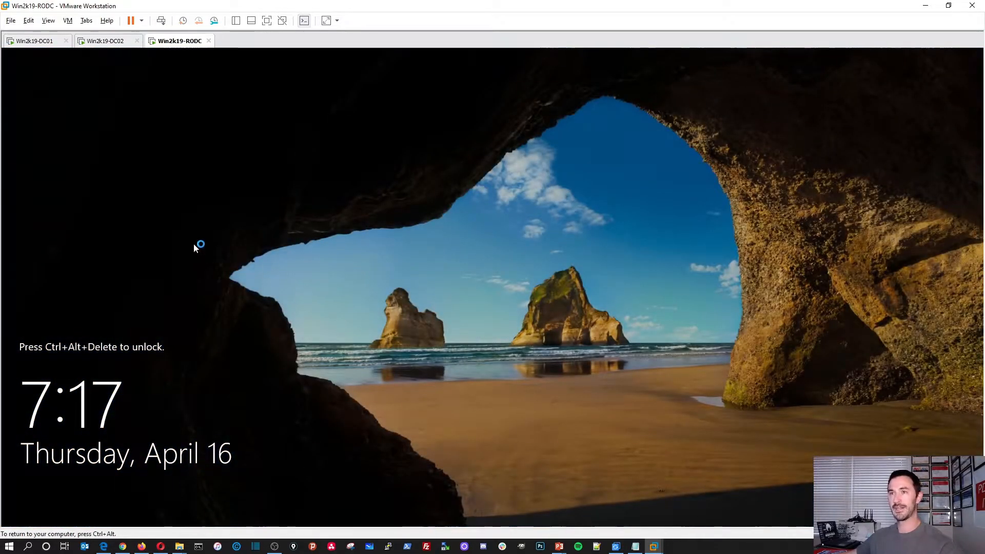
click(160, 21)
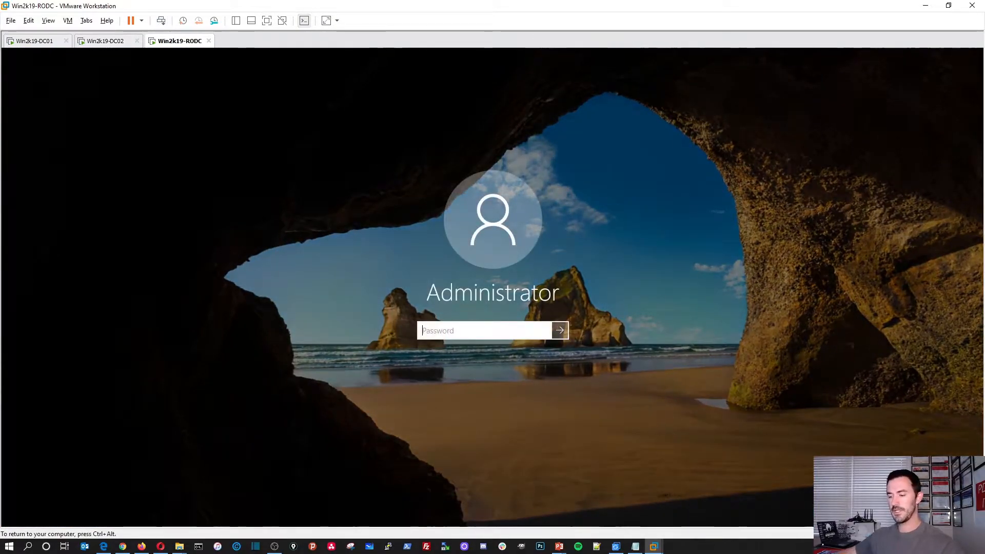
text(Password12345)
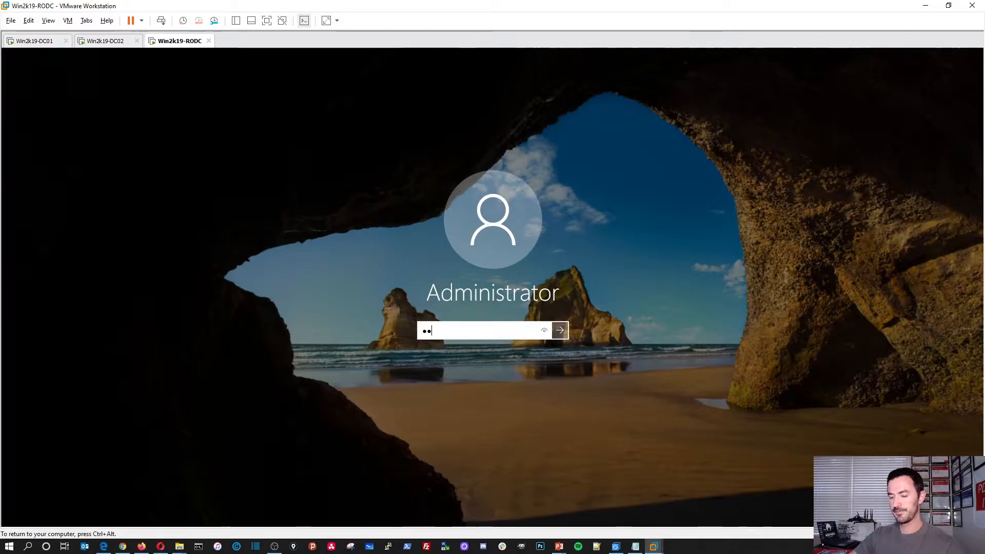
Sign in to win2k19-RODC and launch Add Roles and Features from Server Manager's Manage menu
key(Return)
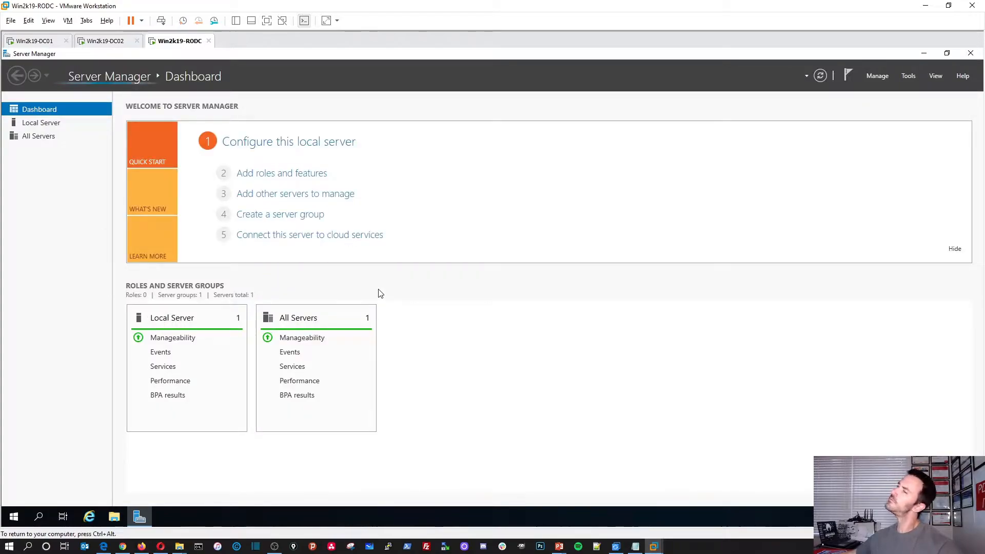
click(58, 128)
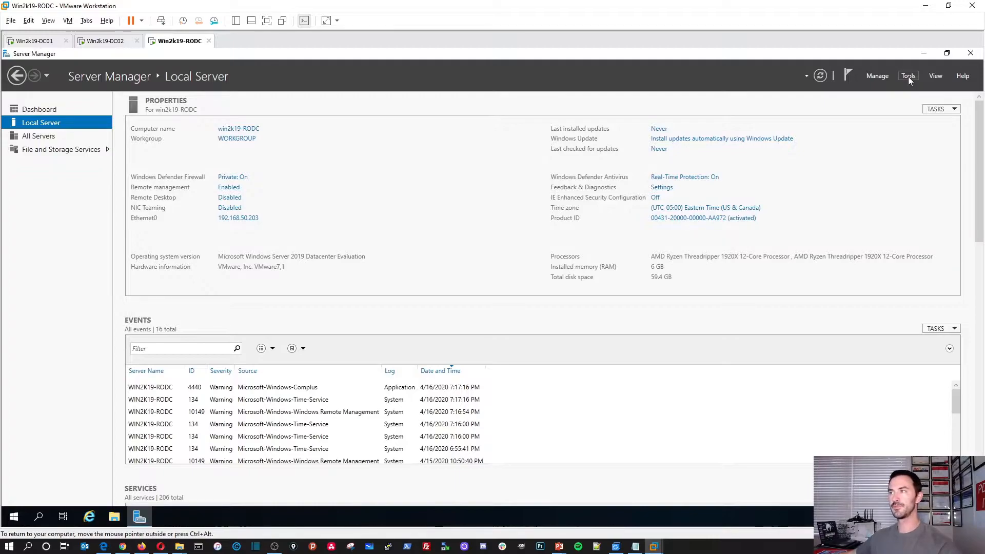
click(874, 80)
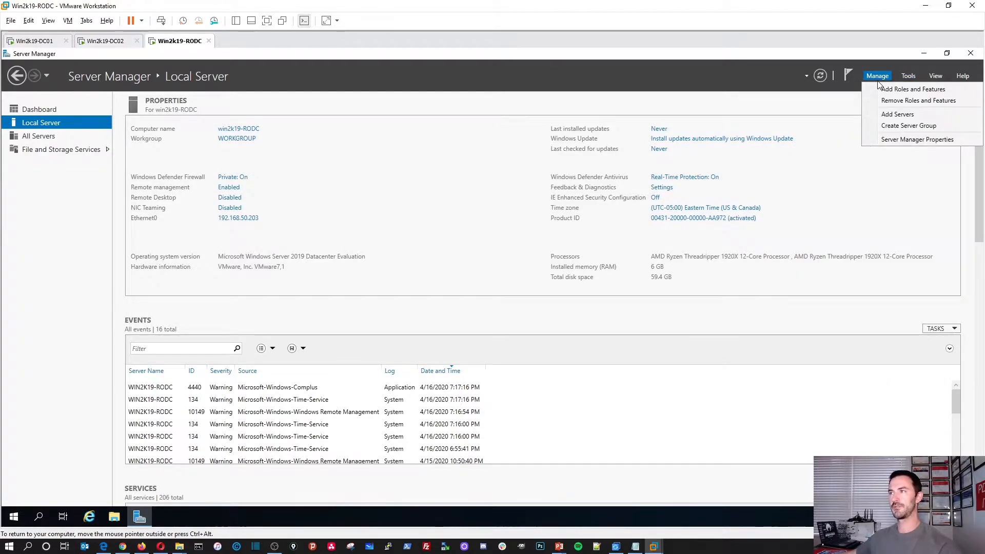
click(882, 91)
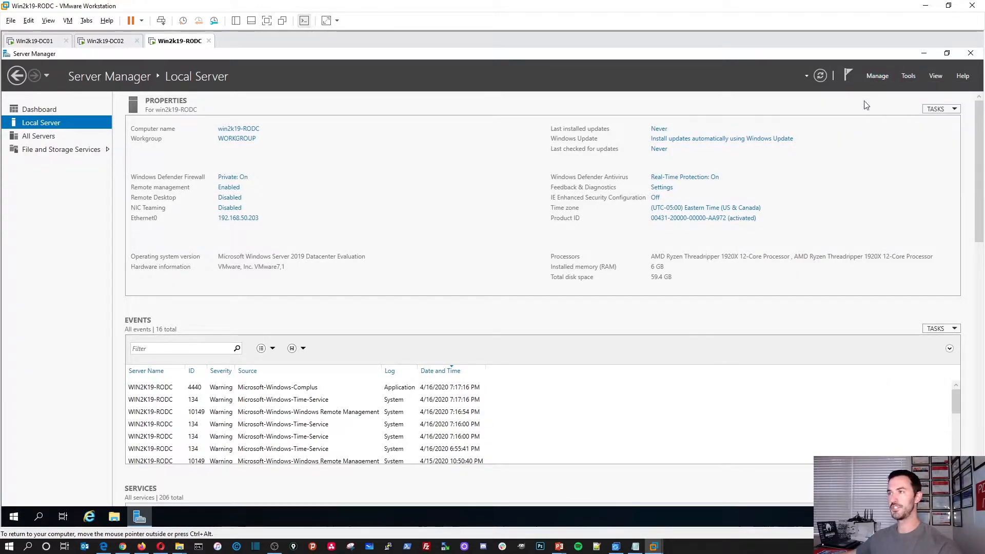
drag(289, 72, 471, 139)
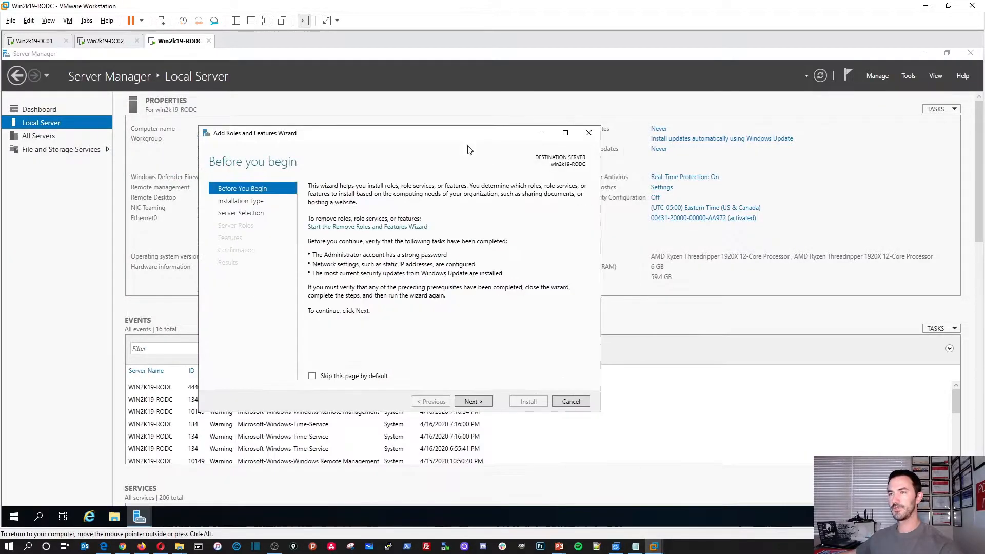
Select the Active Directory Domain Services role with its required features and install it
click(476, 401)
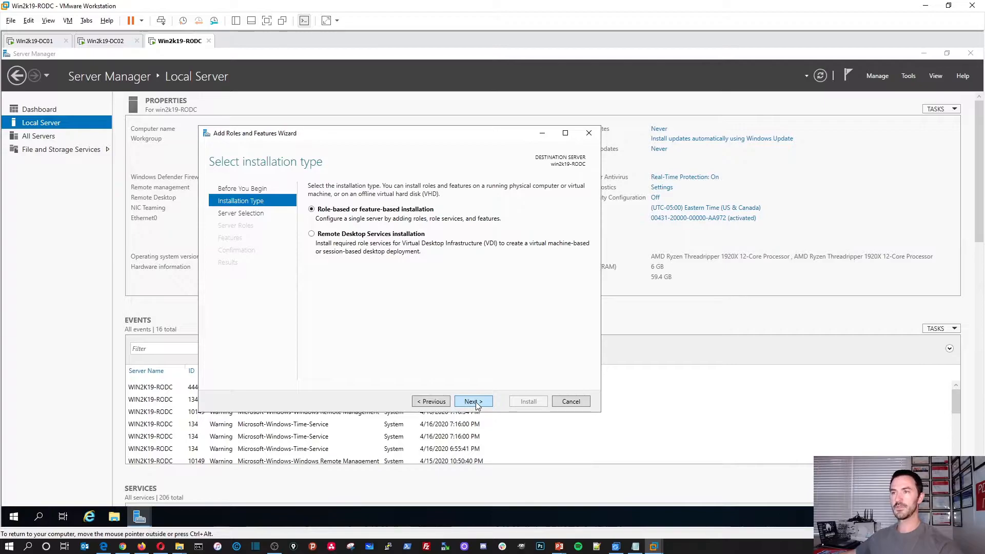
click(475, 402)
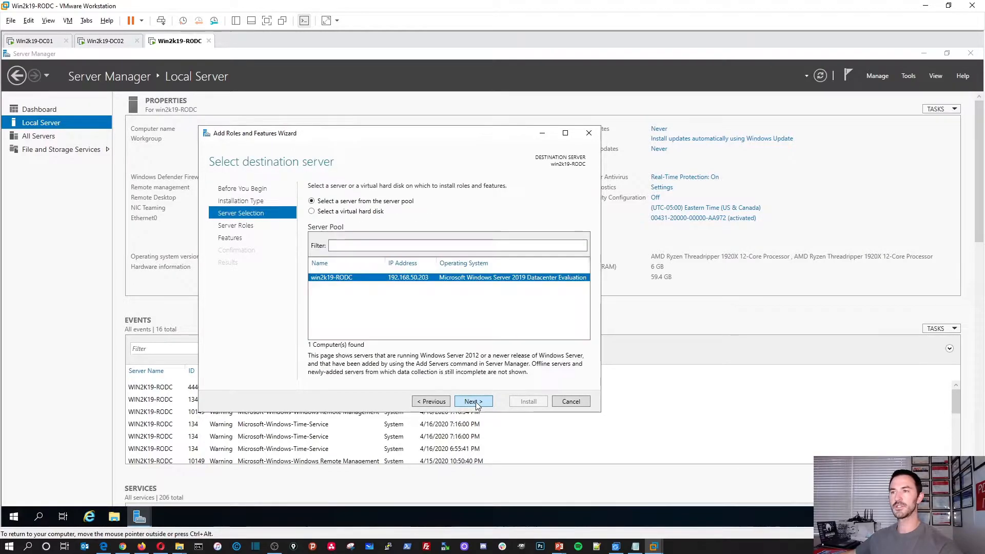
click(470, 401)
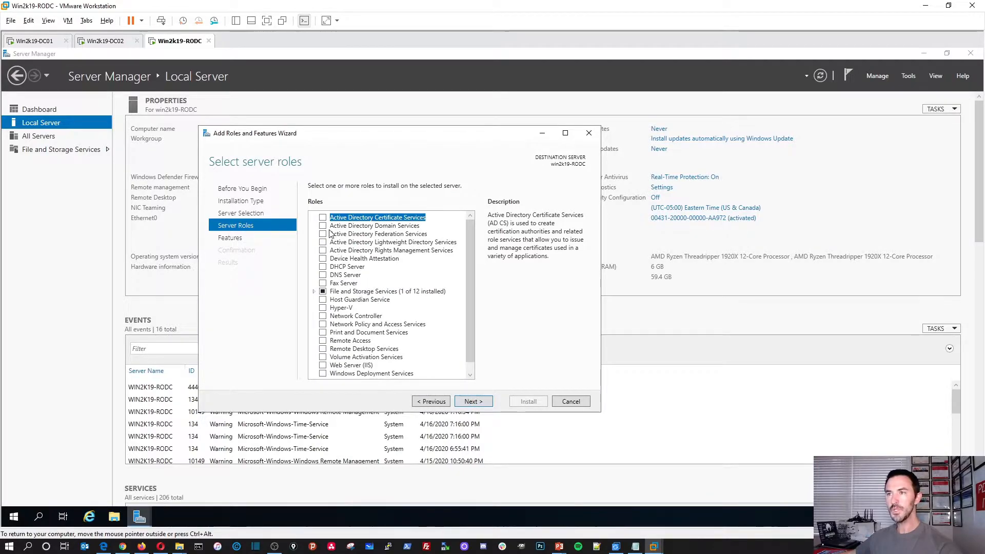
click(323, 227)
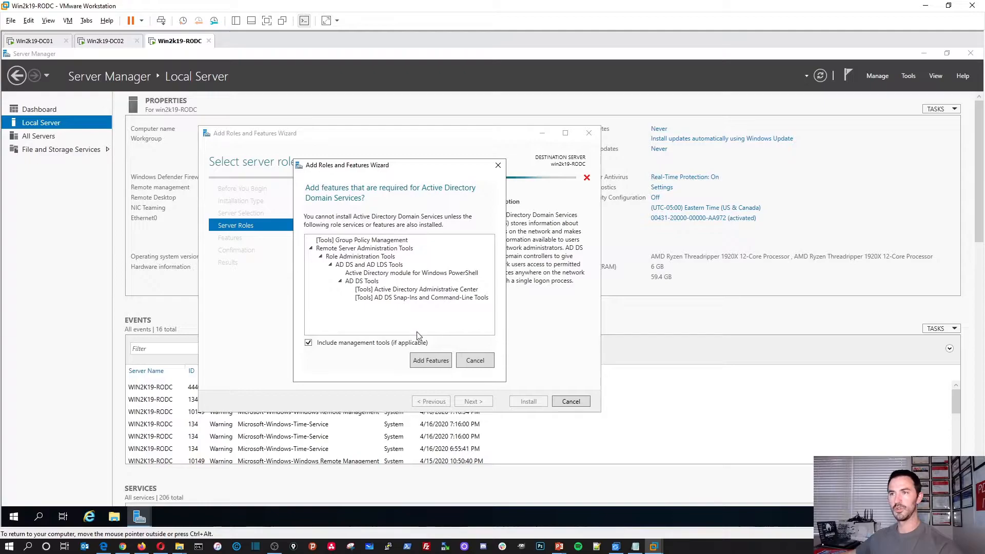
click(431, 360)
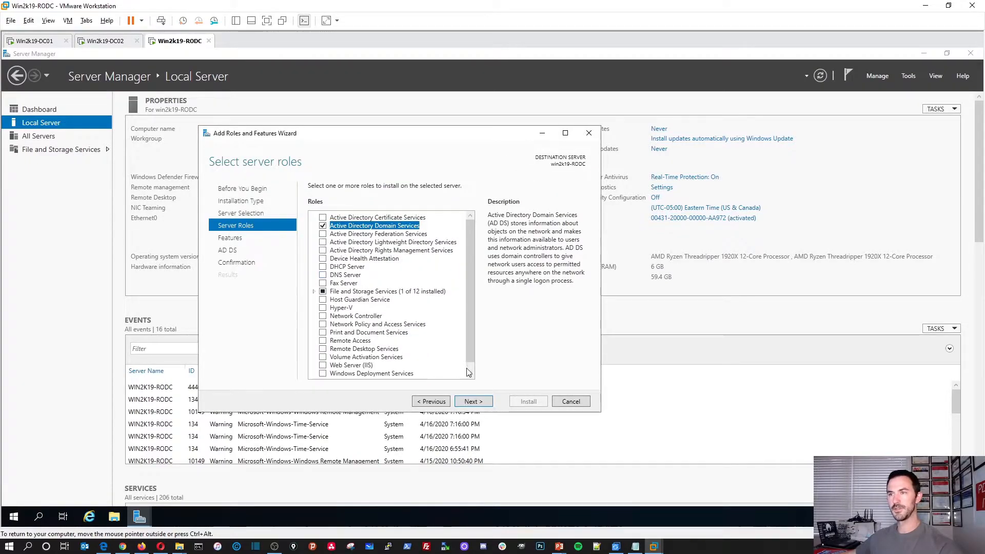
click(473, 402)
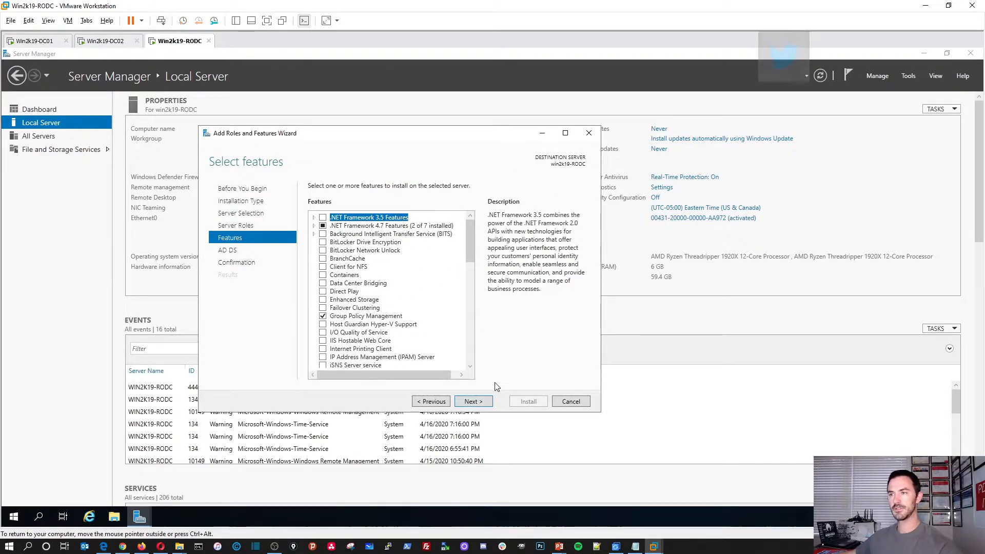
click(478, 402)
click(489, 402)
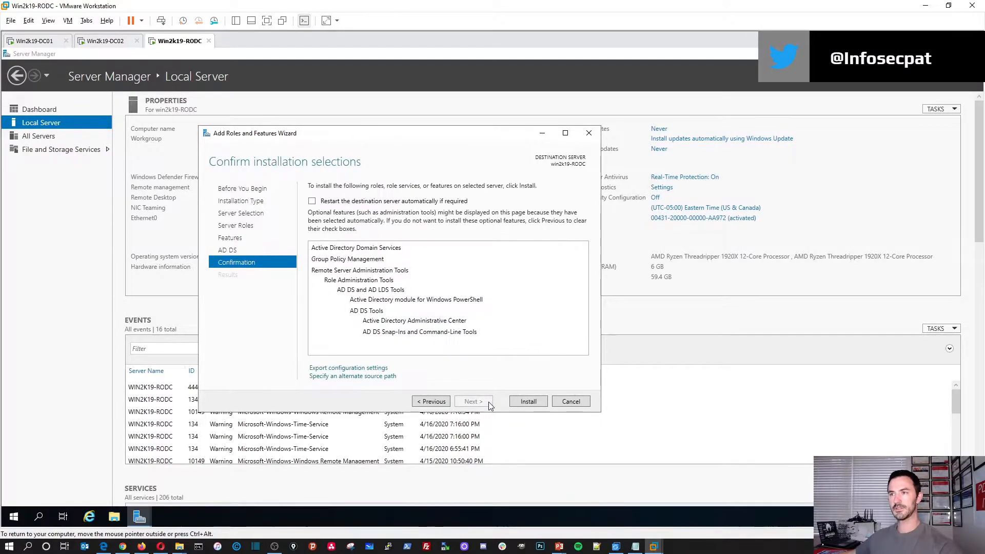
click(524, 403)
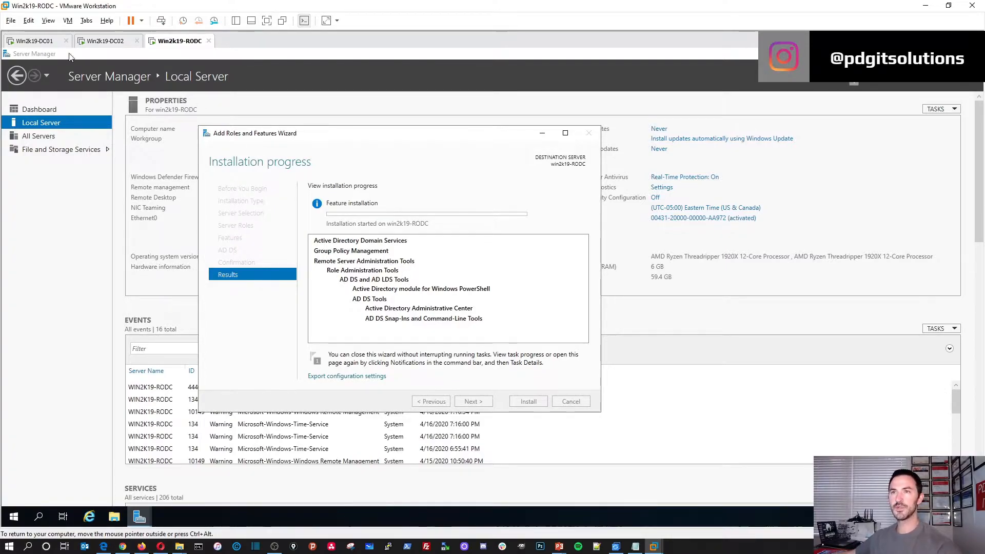
click(34, 40)
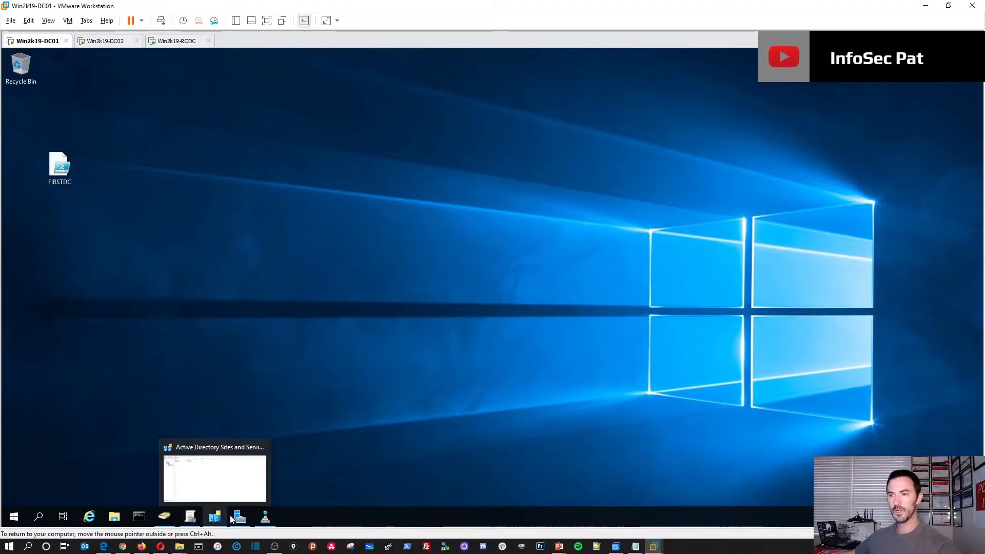
In DC01's ADUC, expand INFOSECPAT.LOCAL and confirm only DC01 and DC02 are domain controllers
click(164, 516)
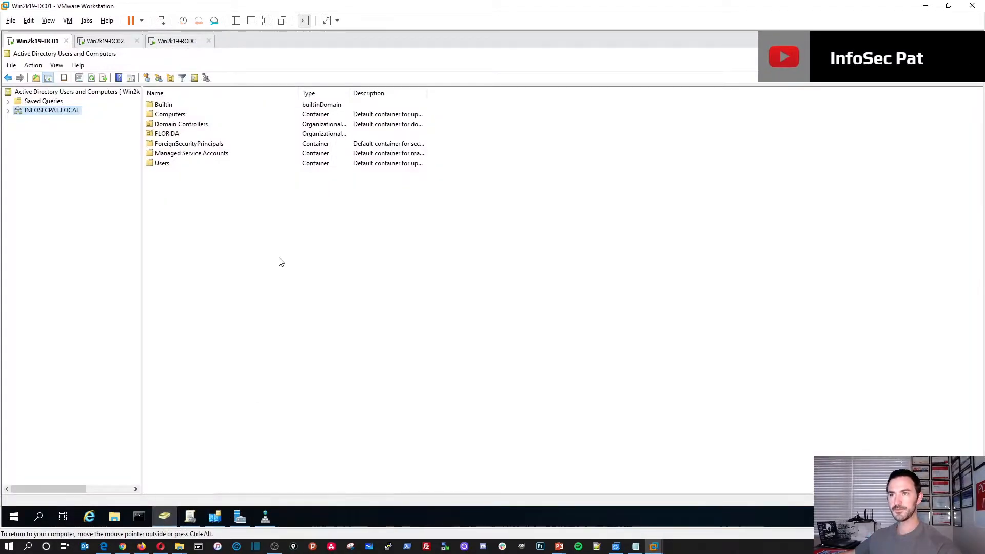
double_click(61, 112)
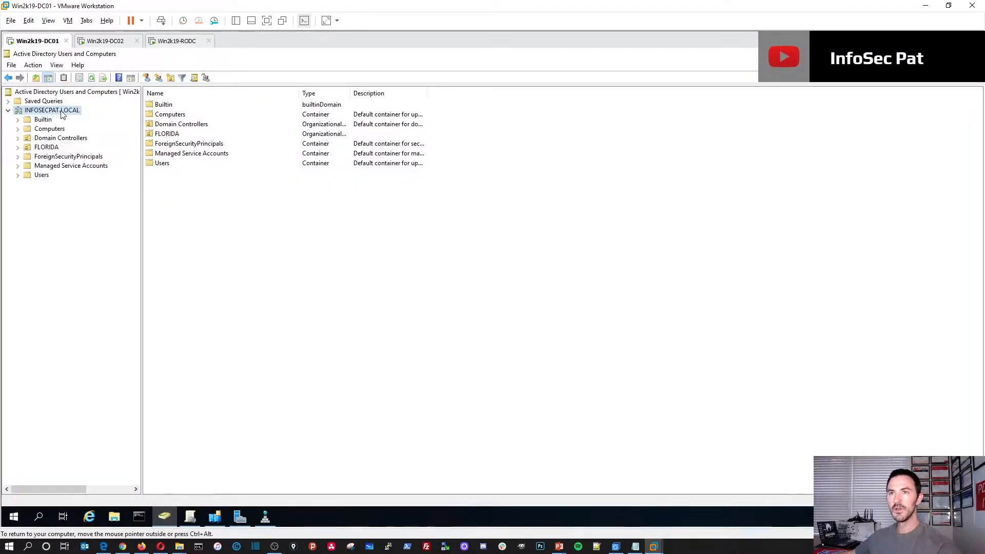
click(56, 138)
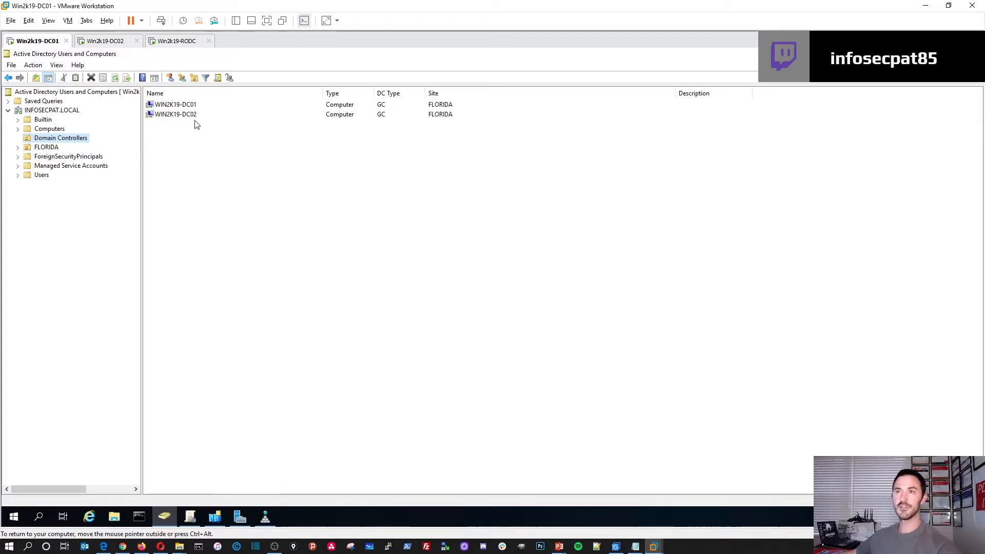
click(392, 120)
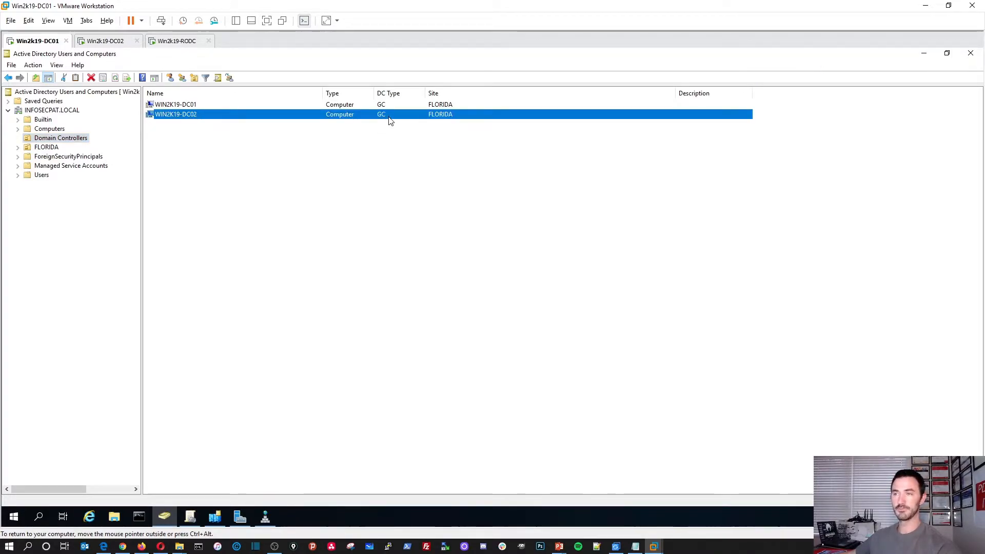
click(399, 106)
click(57, 110)
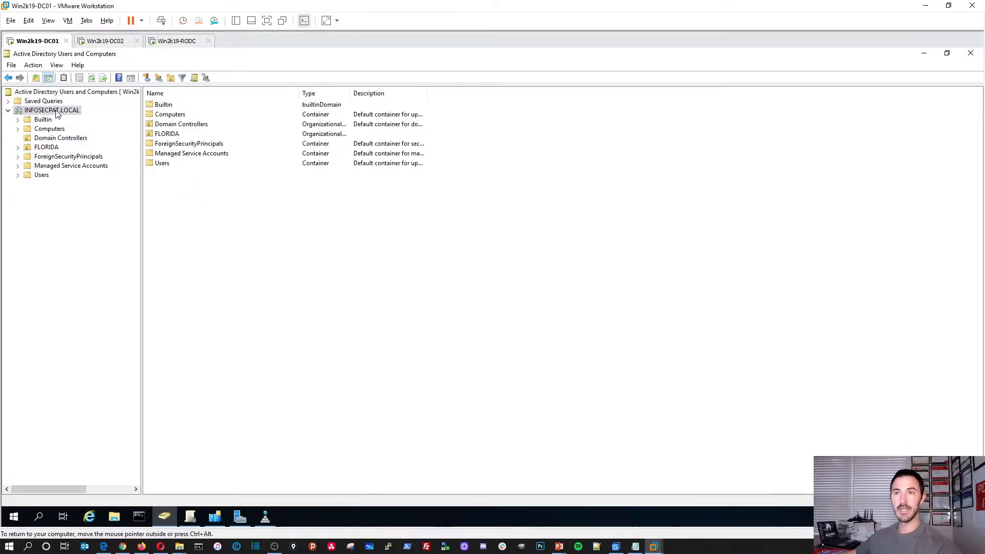
Open Change Domain Controller for the domain, review the specific-controller option, then cancel
right_click(57, 111)
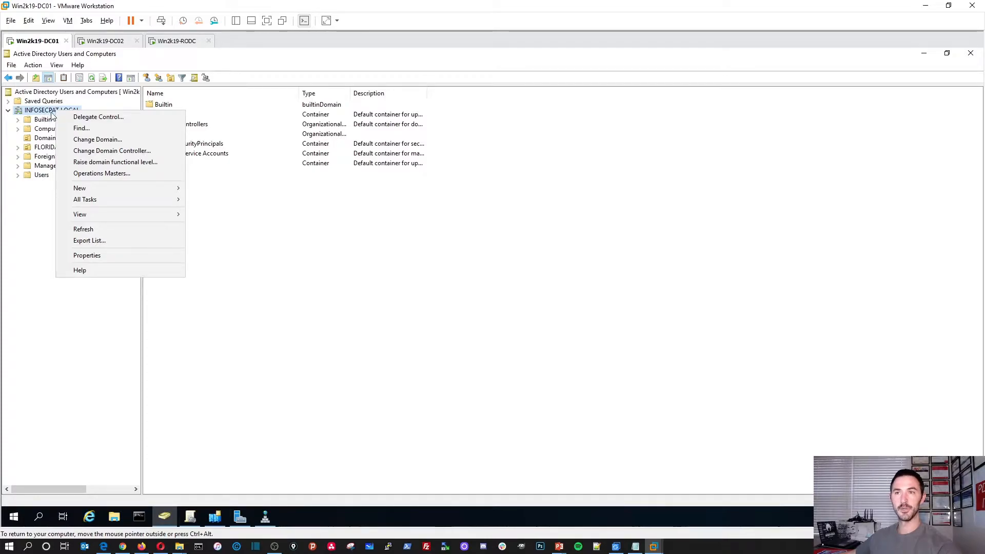
click(86, 151)
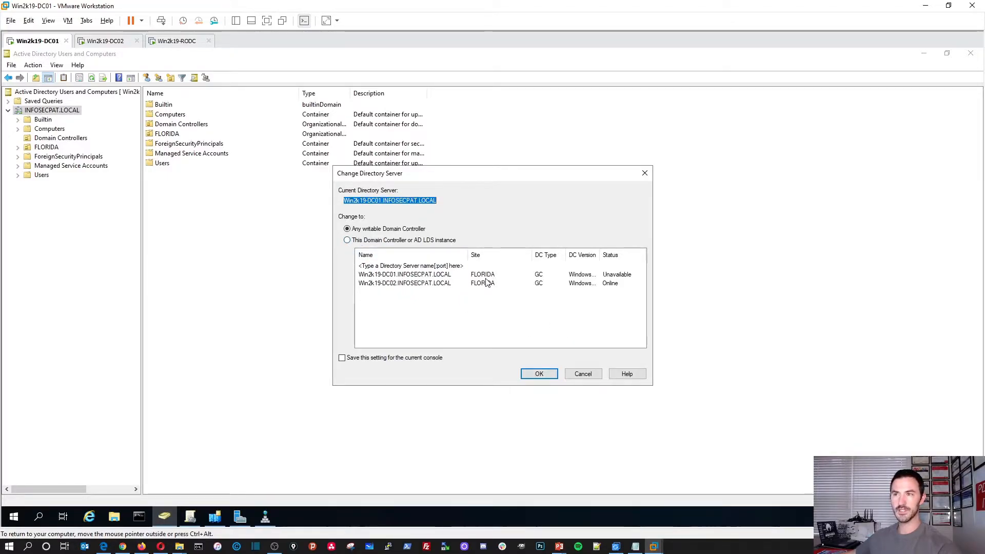
click(380, 256)
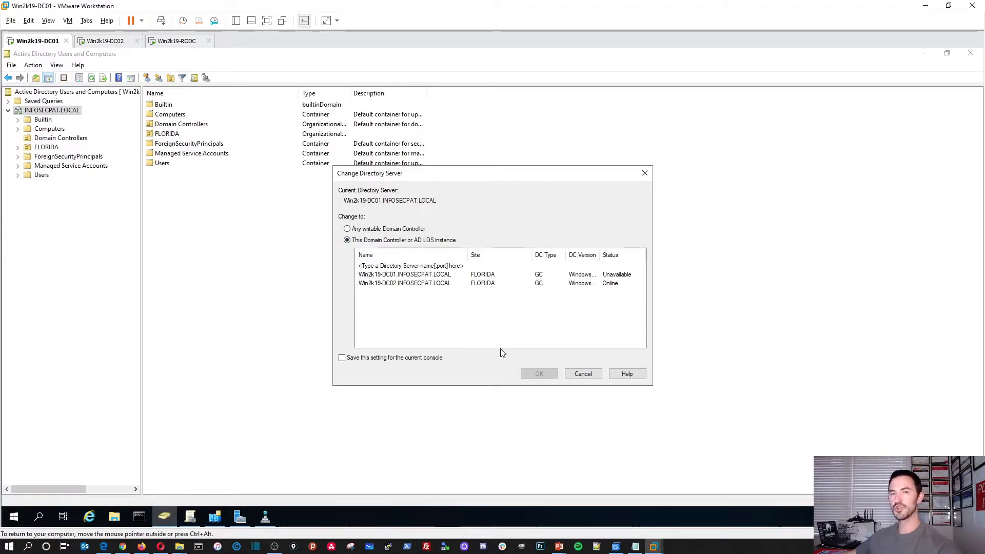
click(583, 377)
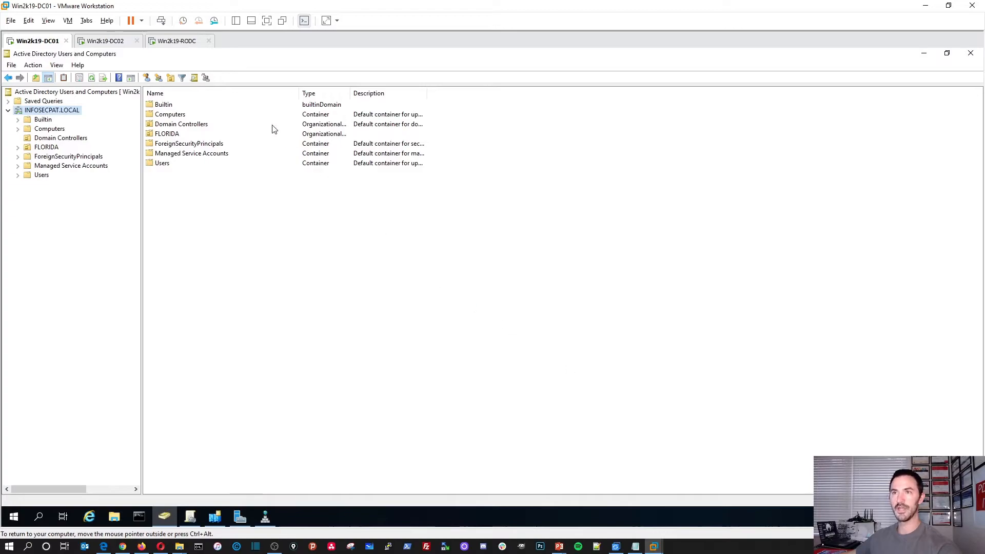
click(177, 42)
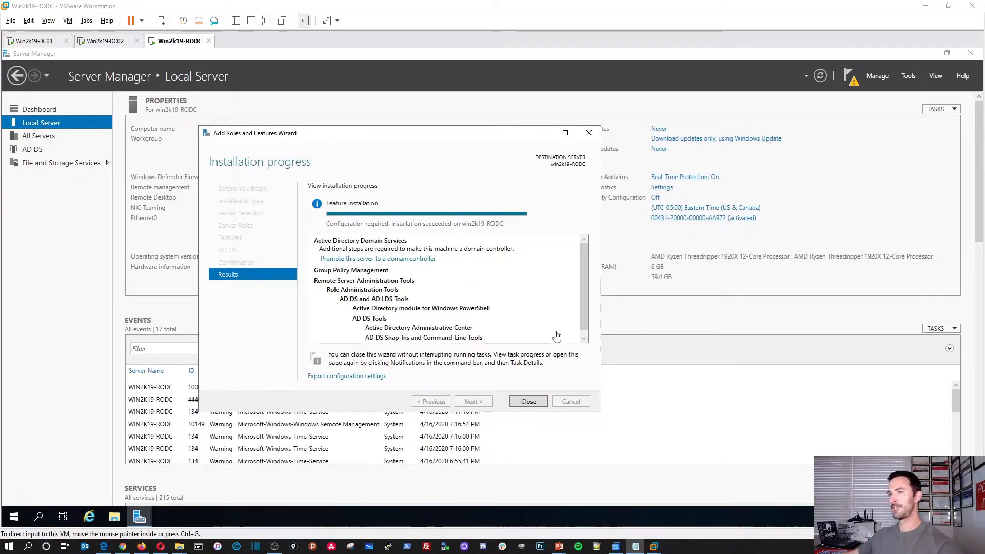
Start promoting win2k19-RODC to a domain controller from the post-install notification
click(403, 259)
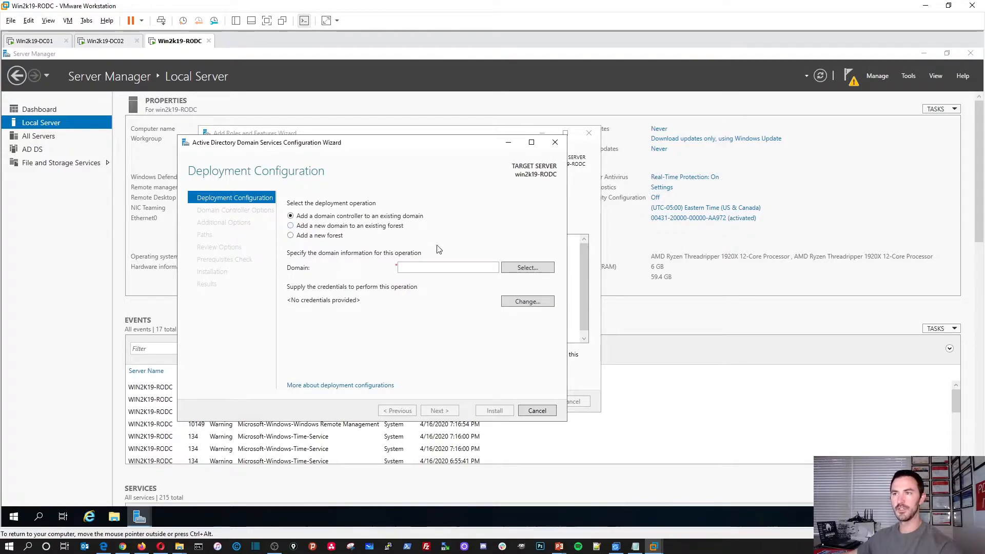
Select the existing INFOSECPAT.LOCAL domain, authenticating with the Administrator account and its password
click(510, 268)
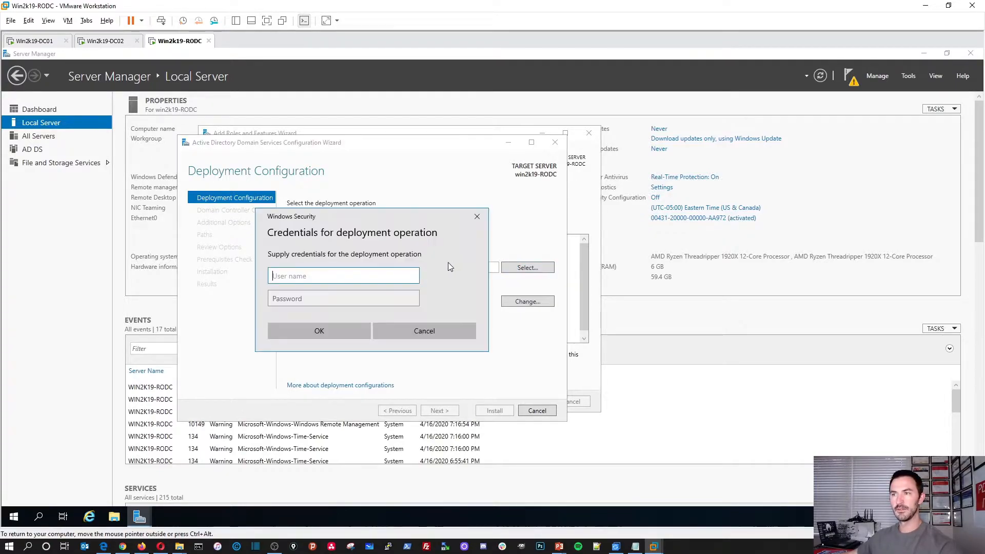
click(469, 332)
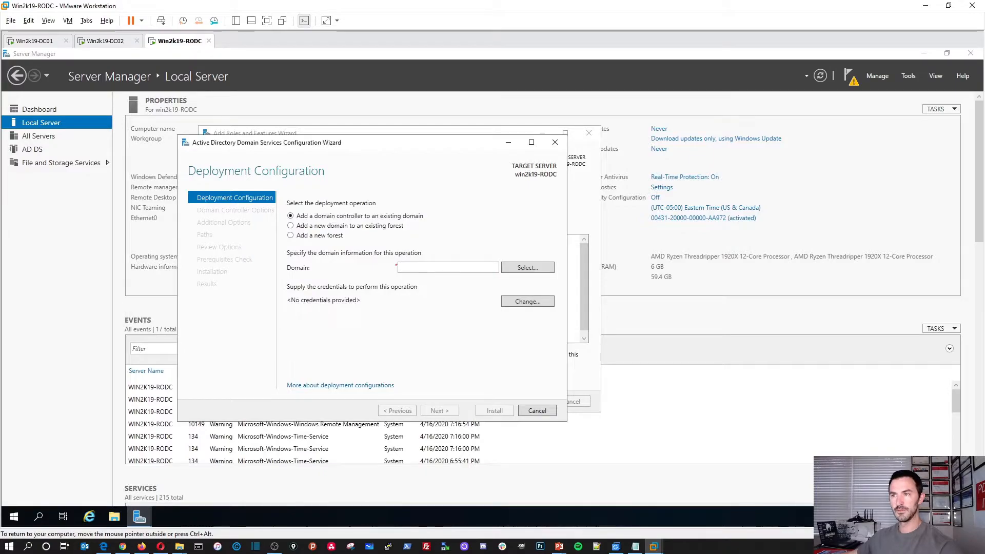
text(INFOSECPAT.LOCAL)
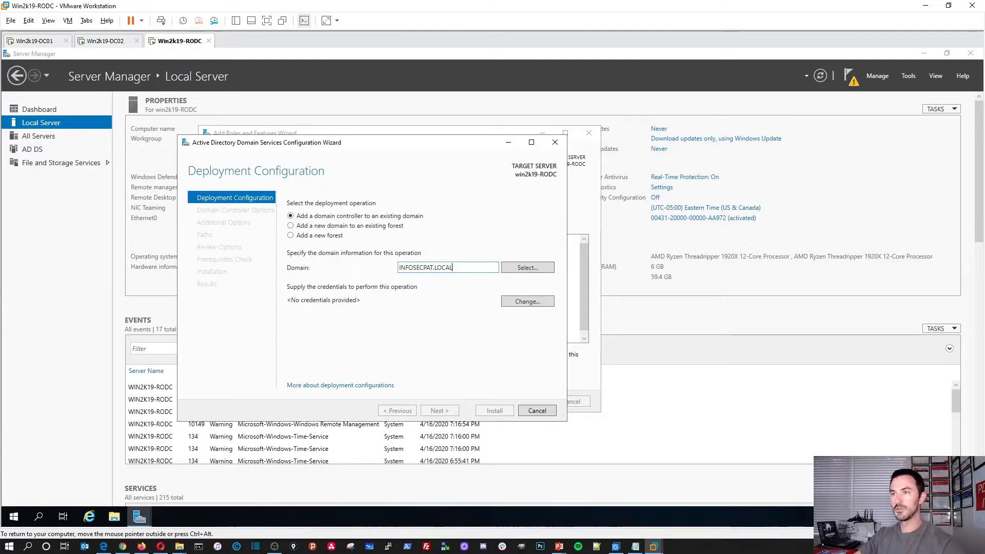
click(520, 269)
text(aDMINIS)
key(BackSpace)
key(BackSpace)
key(BackSpace)
key(BackSpace)
key(BackSpace)
key(BackSpace)
key(BackSpace)
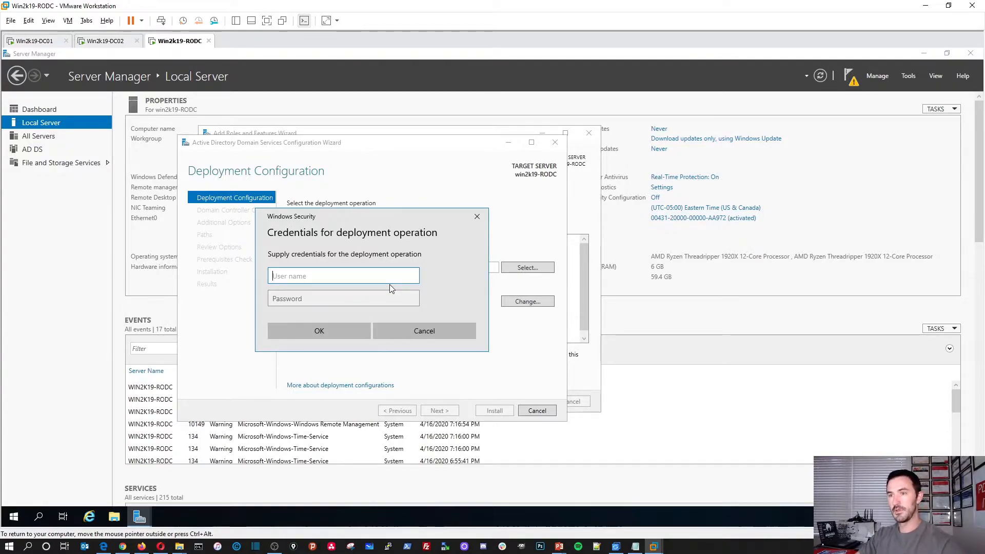
text(Administrator)
key(Tab)
text(Password1)
key(Return)
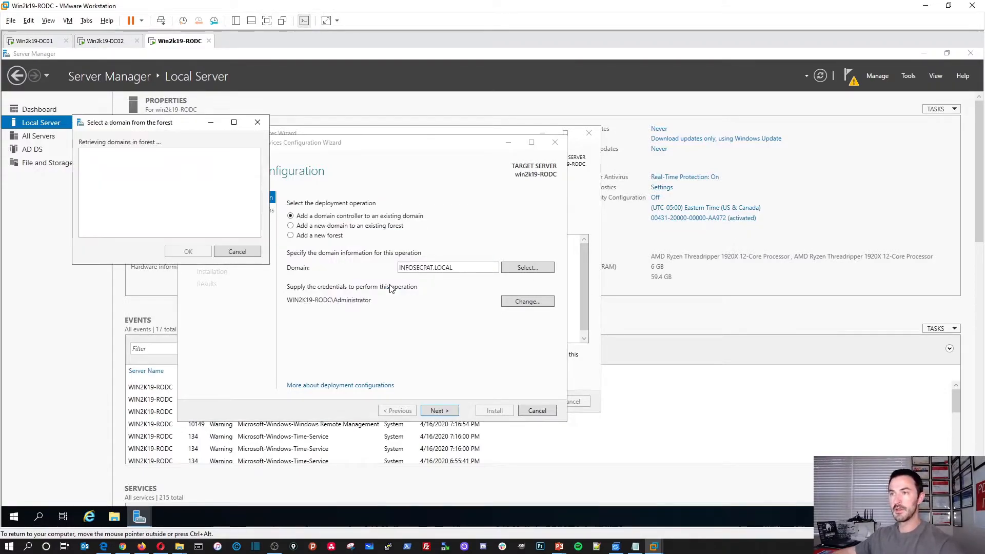
click(128, 164)
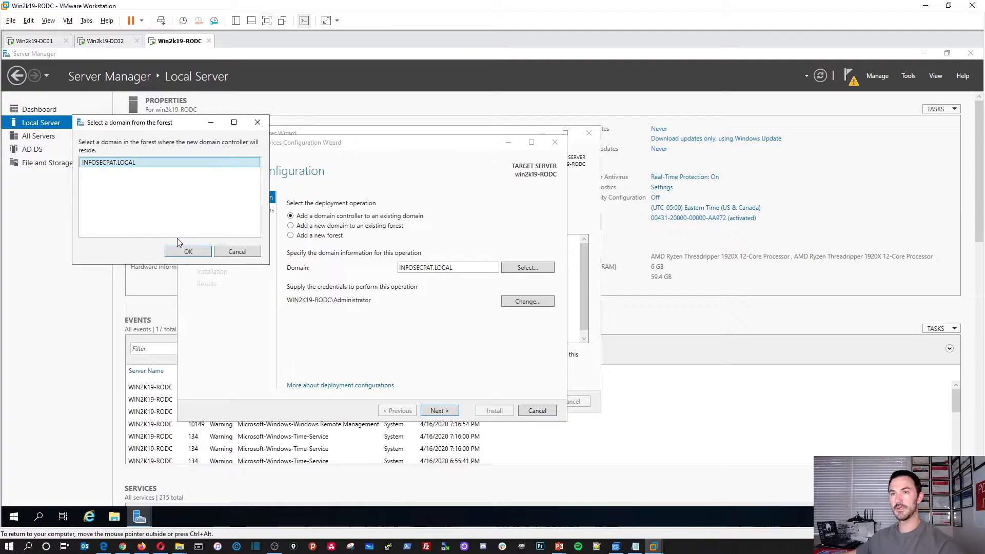
click(188, 251)
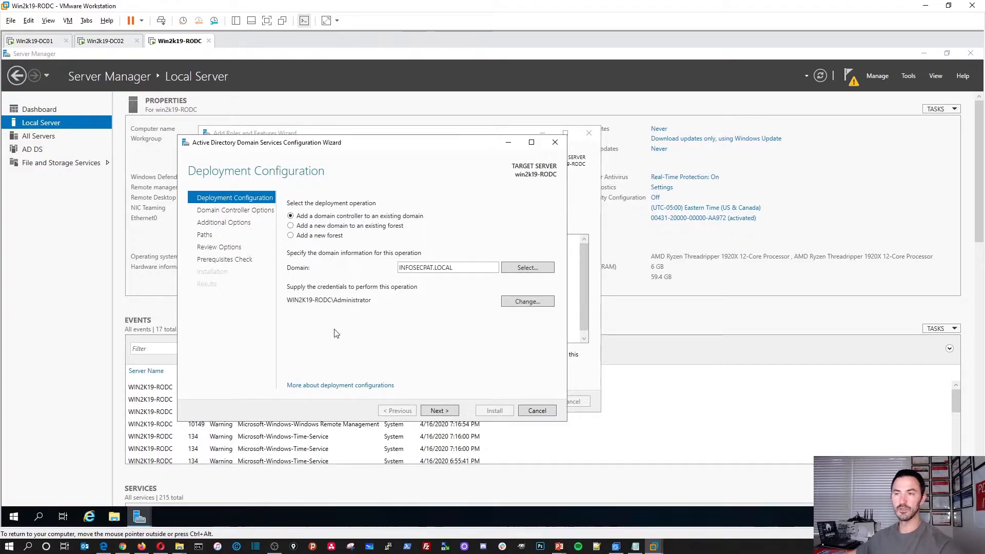
Set the promotion credentials to infosecpat\administrator with its password and continue
click(511, 304)
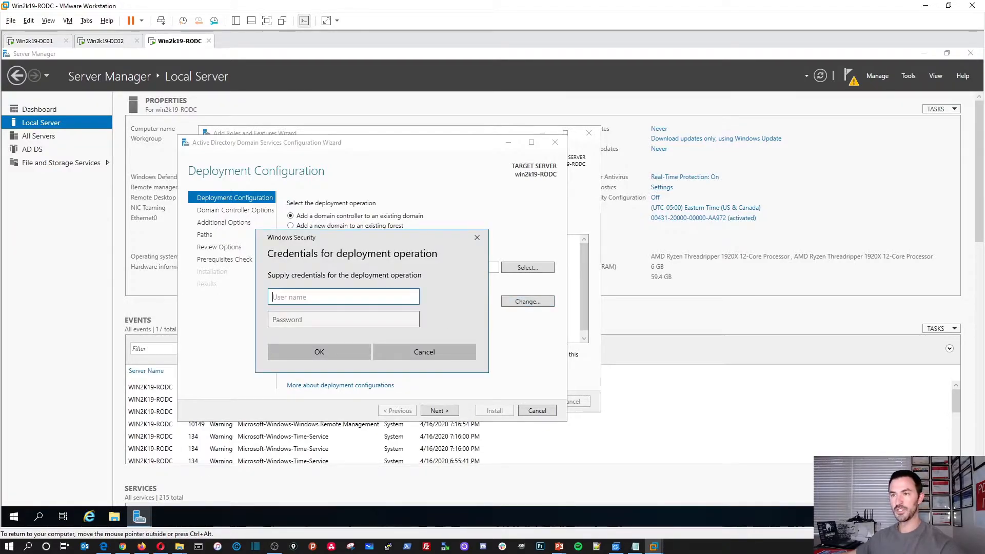
text(infosecpa)
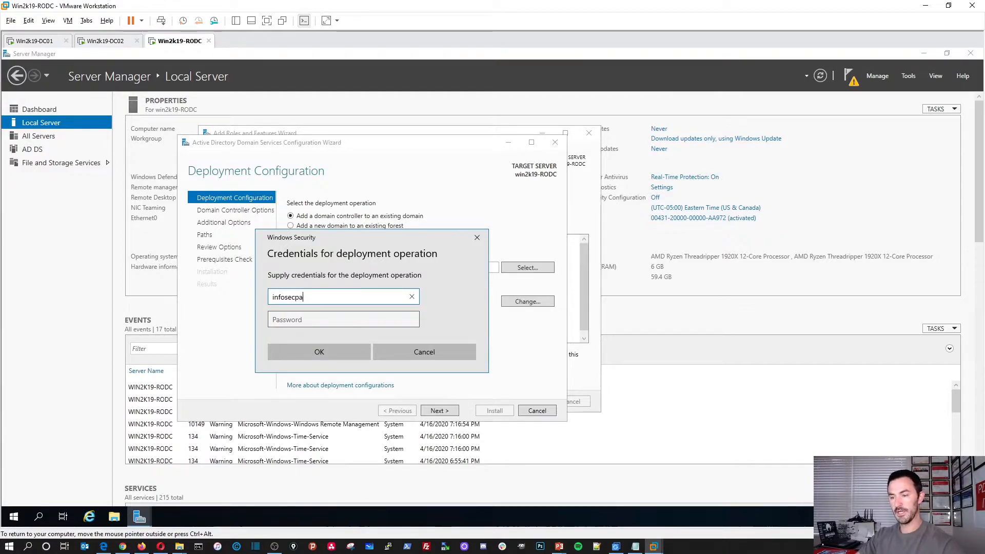
text(t\administrator)
key(Tab)
text(•••••••••••••)
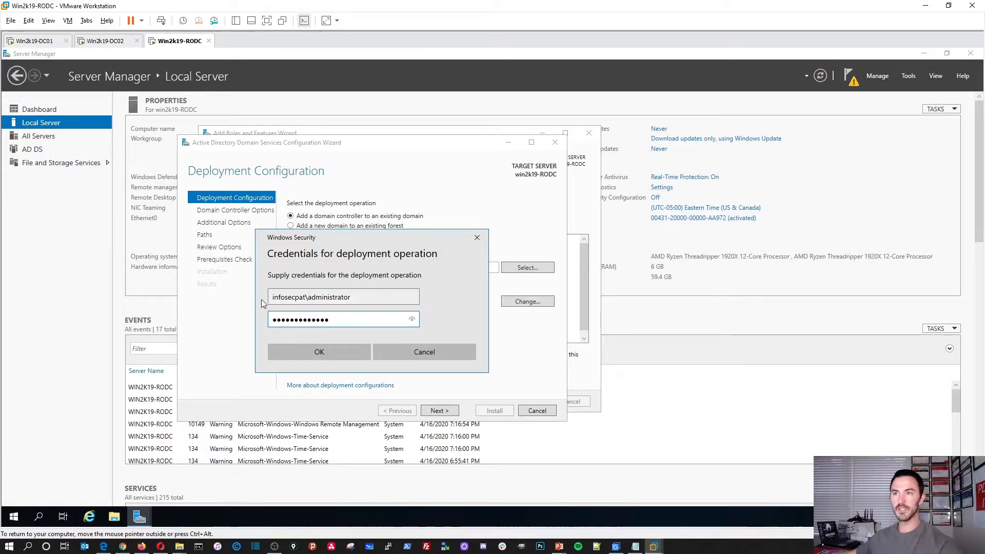
click(334, 351)
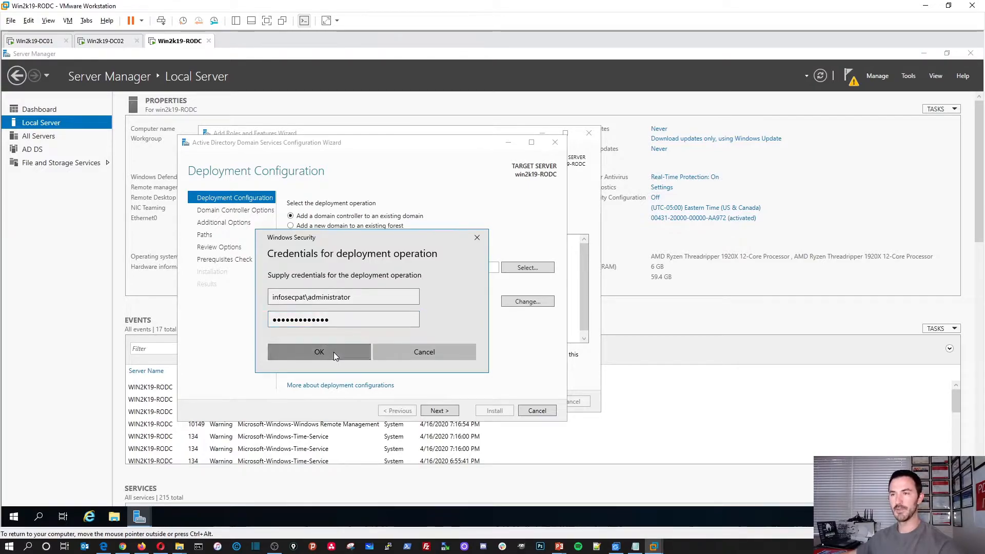
click(444, 410)
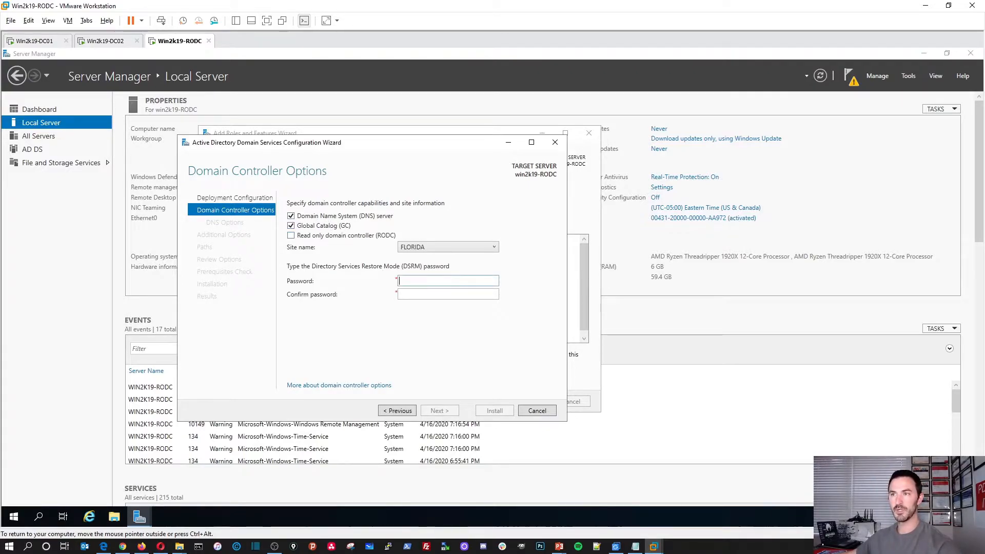
Make the server a read-only domain controller in site FLORIDA and enter the DSRM password
click(291, 235)
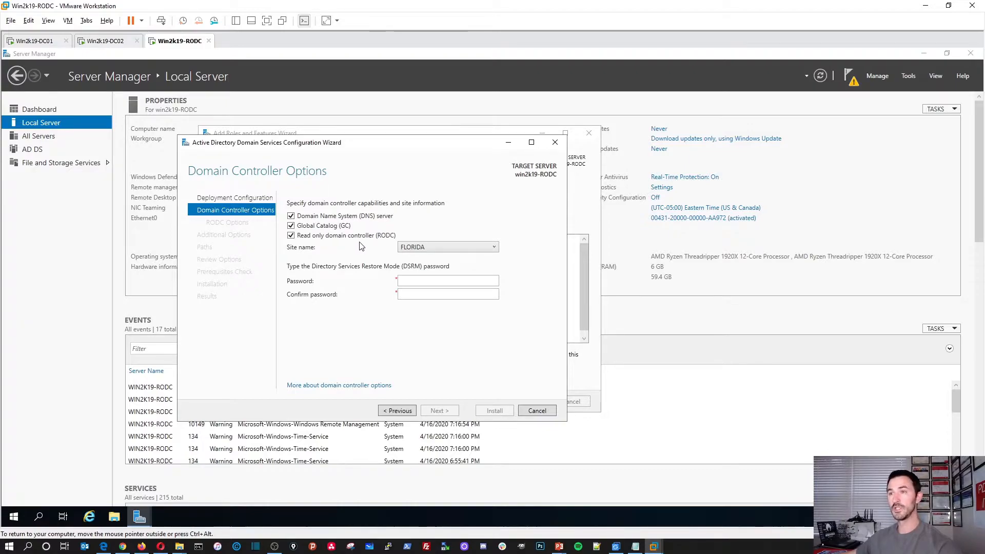
click(405, 248)
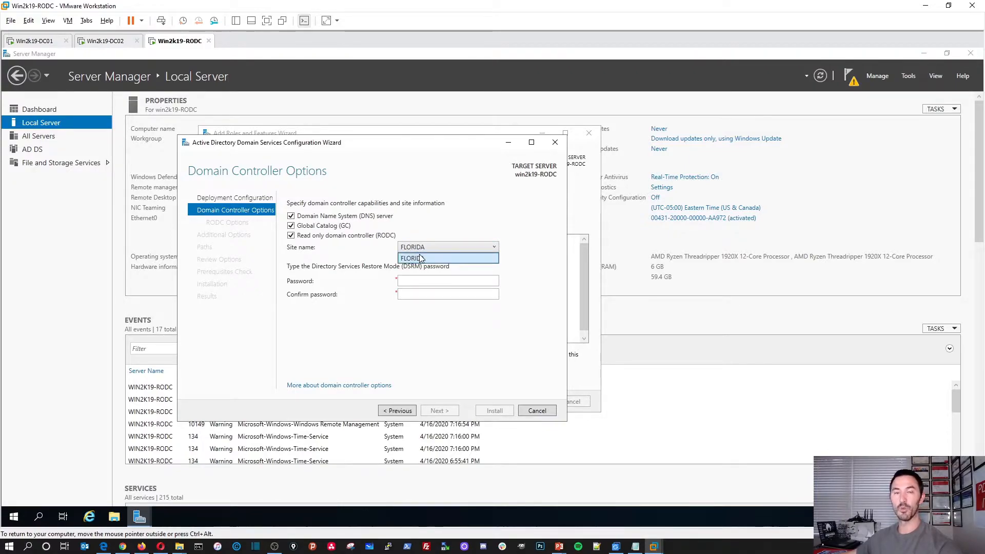
click(420, 258)
click(417, 280)
text(•••••••••••••)
key(Tab)
text(•••••••••••••)
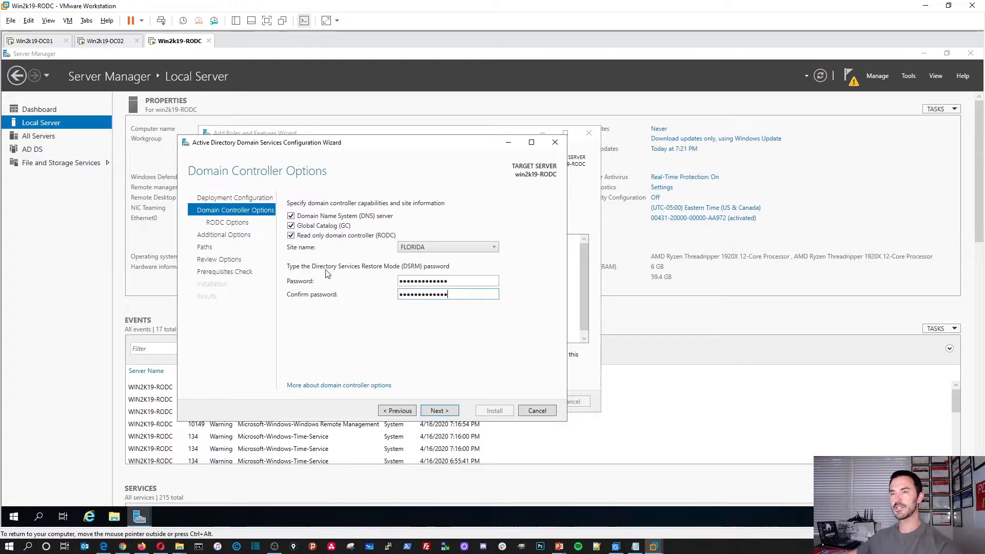
click(445, 411)
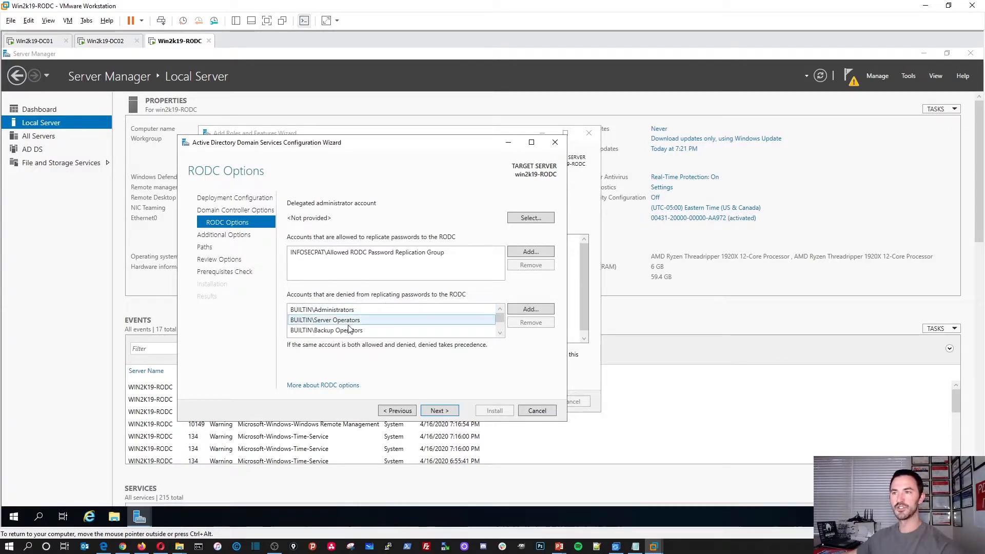
Review the default allowed and denied RODC password replication lists and accept them
scroll(351, 329, down, 2)
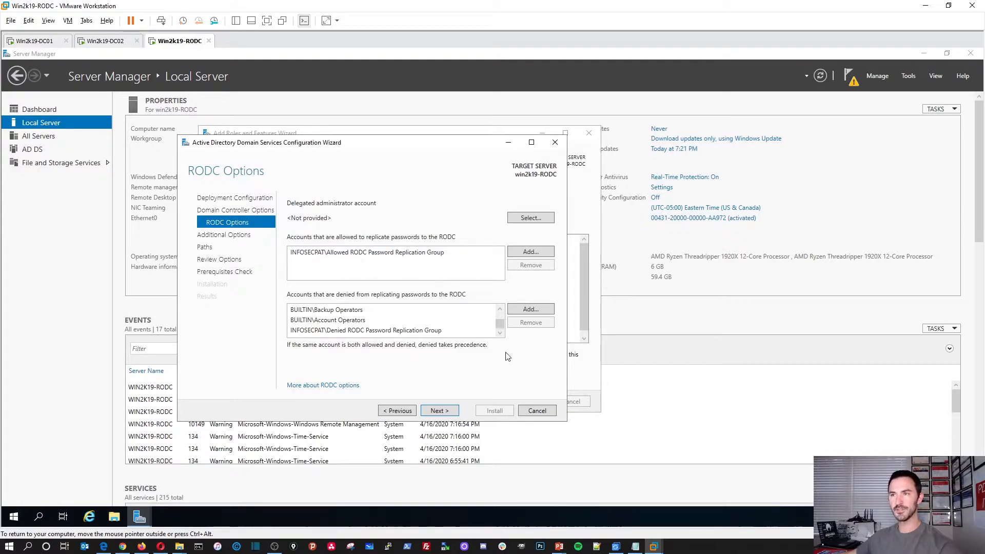
click(439, 411)
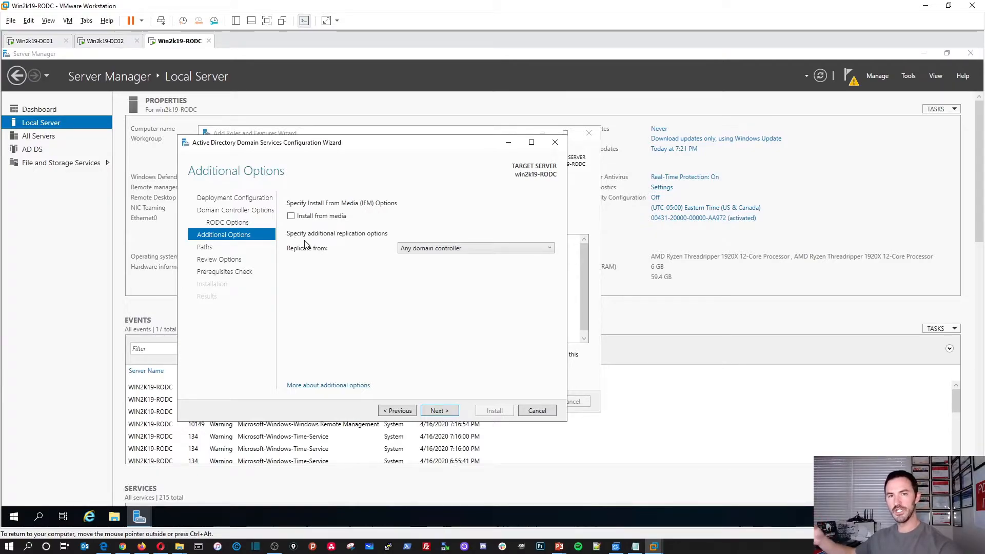
Keep replication from any domain controller, accept paths and review, then install after prerequisites pass
click(409, 249)
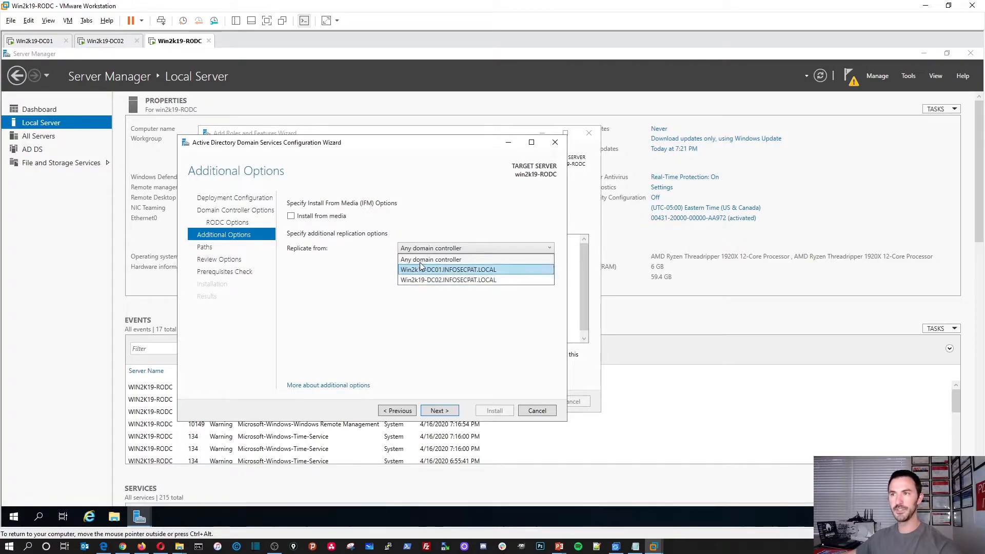
click(421, 260)
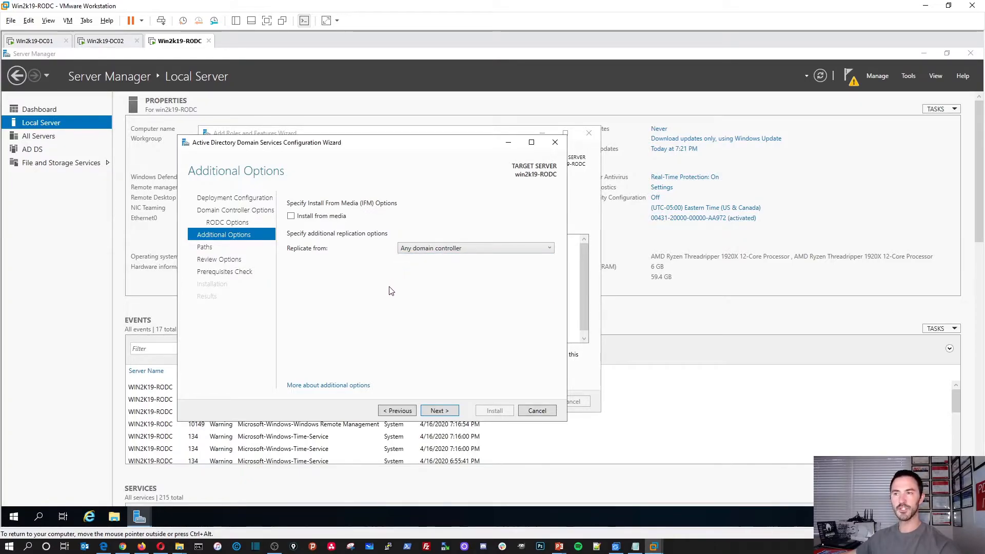
click(437, 410)
click(440, 410)
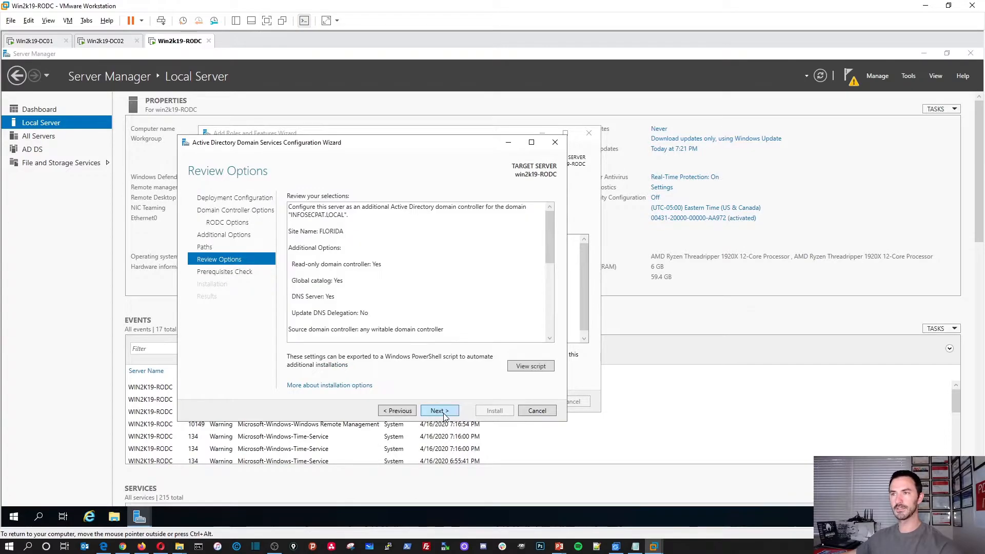
click(439, 410)
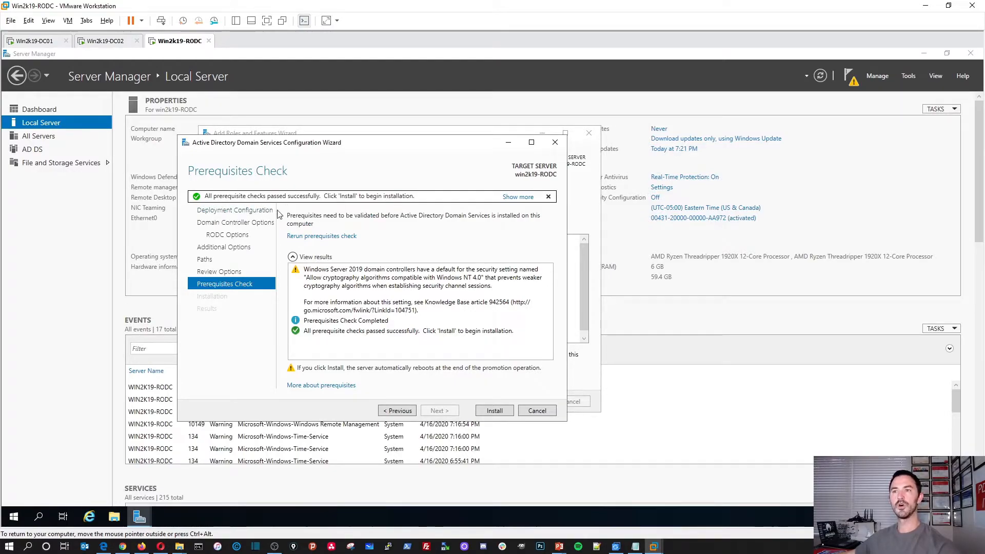
click(493, 410)
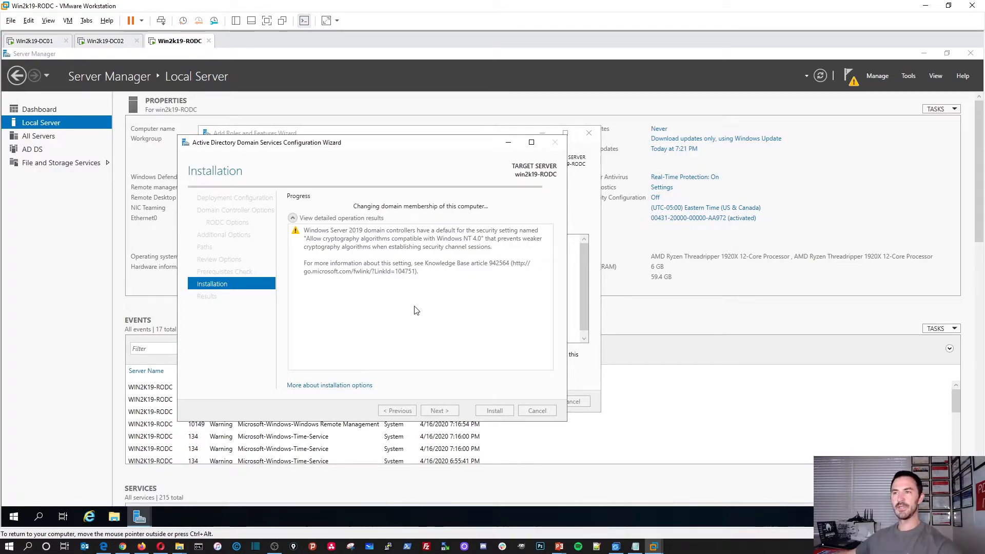
On DC01, refresh the ADUC Domain Controllers container and select the new WIN2K19-RODC entry
click(94, 45)
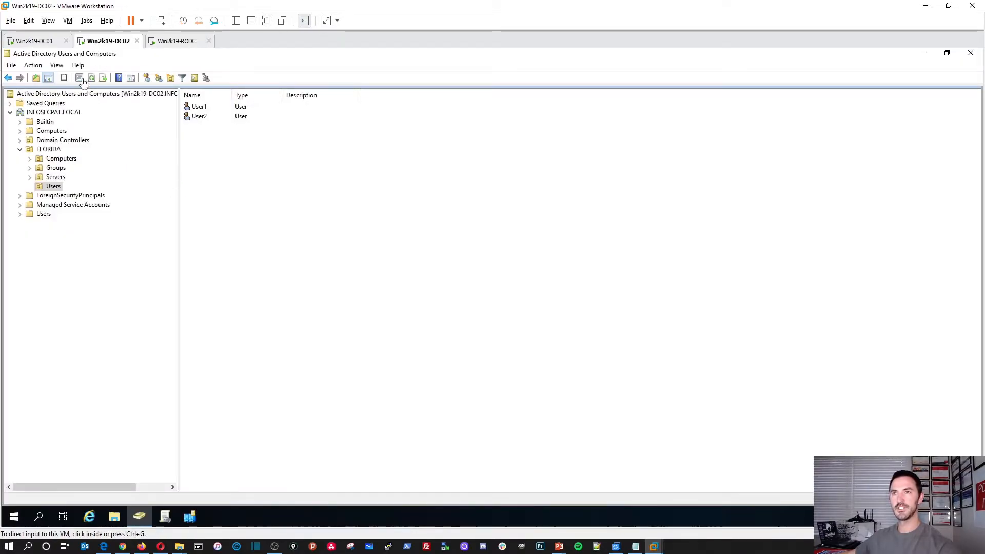
click(41, 45)
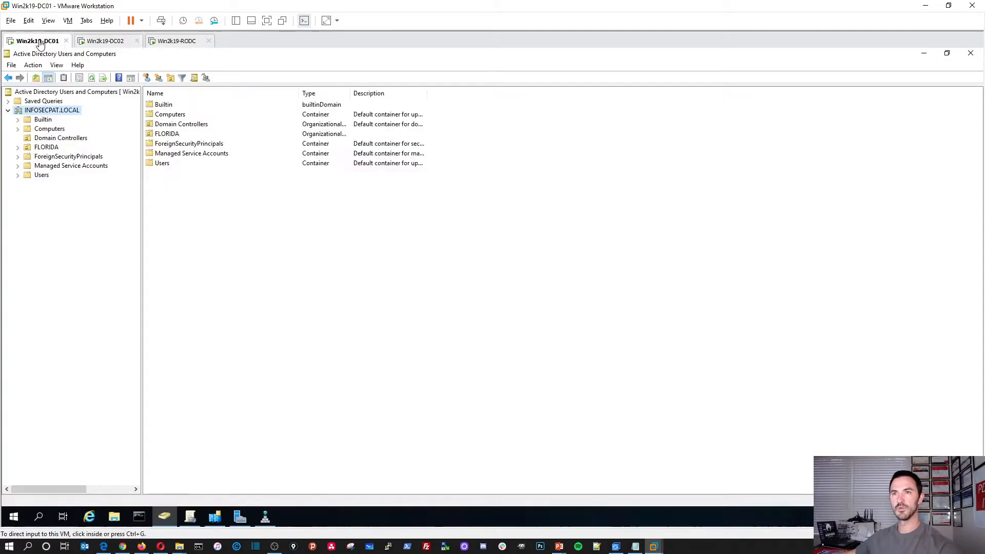
click(53, 138)
right_click(218, 185)
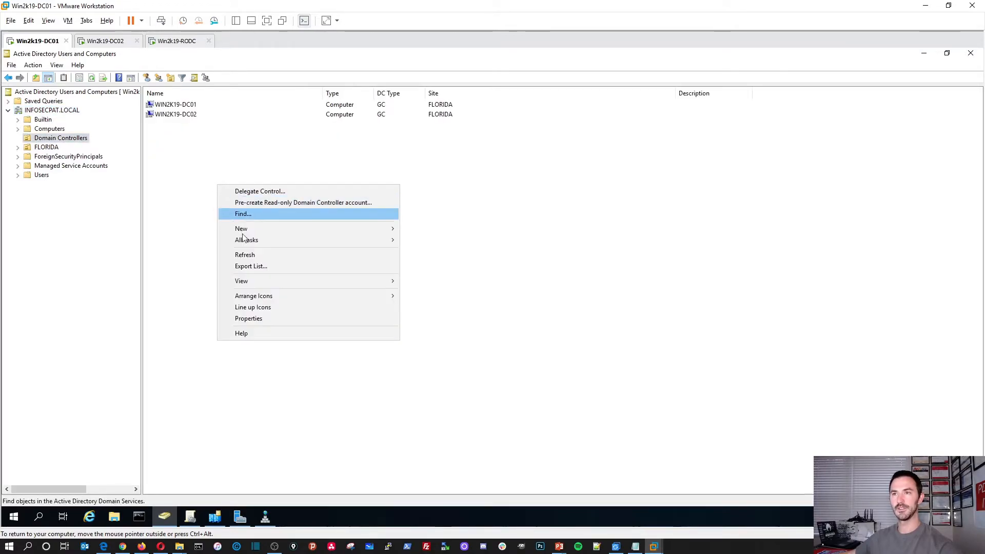
click(247, 255)
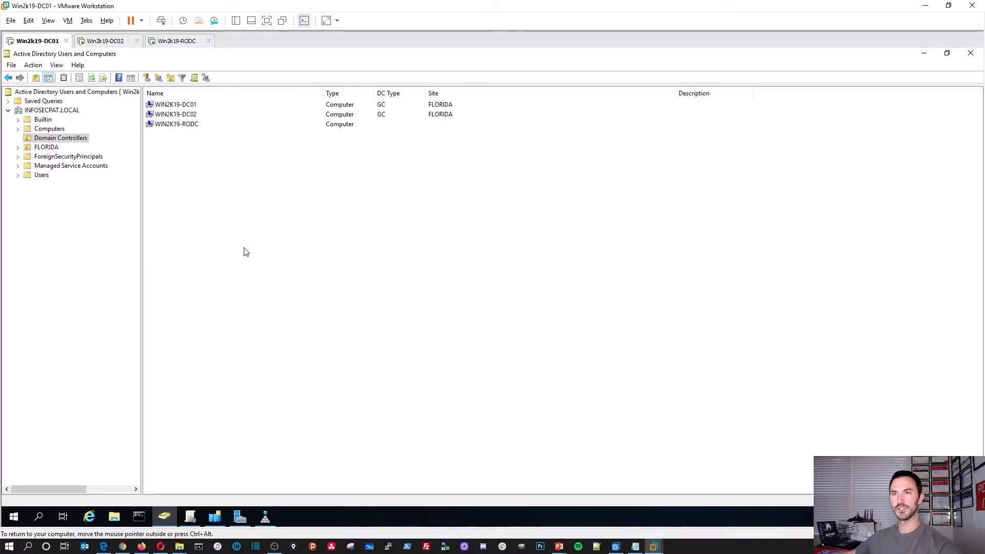
click(180, 126)
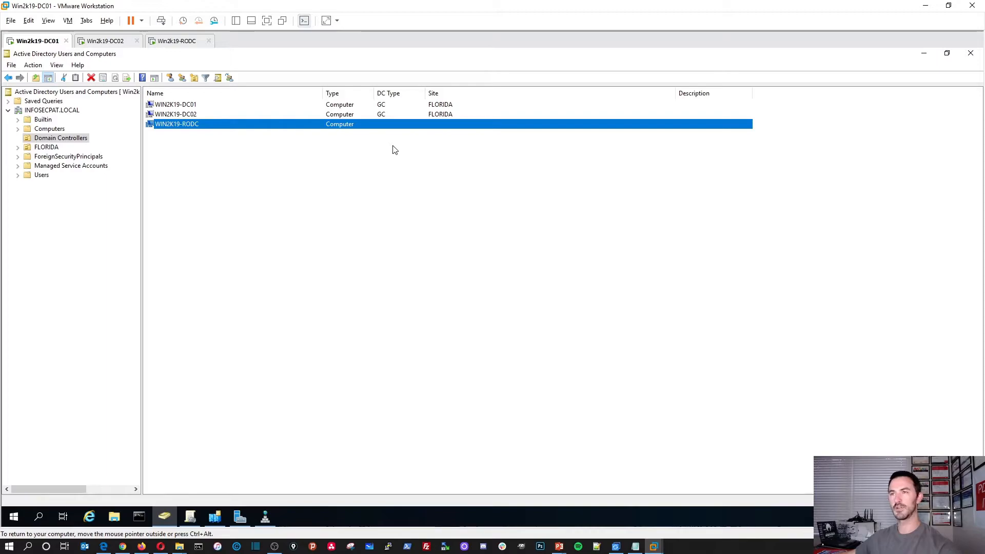
Check RODC installation progress, then list Domain Controllers on DC02 and widen the Name, Type, DC Type columns
click(174, 41)
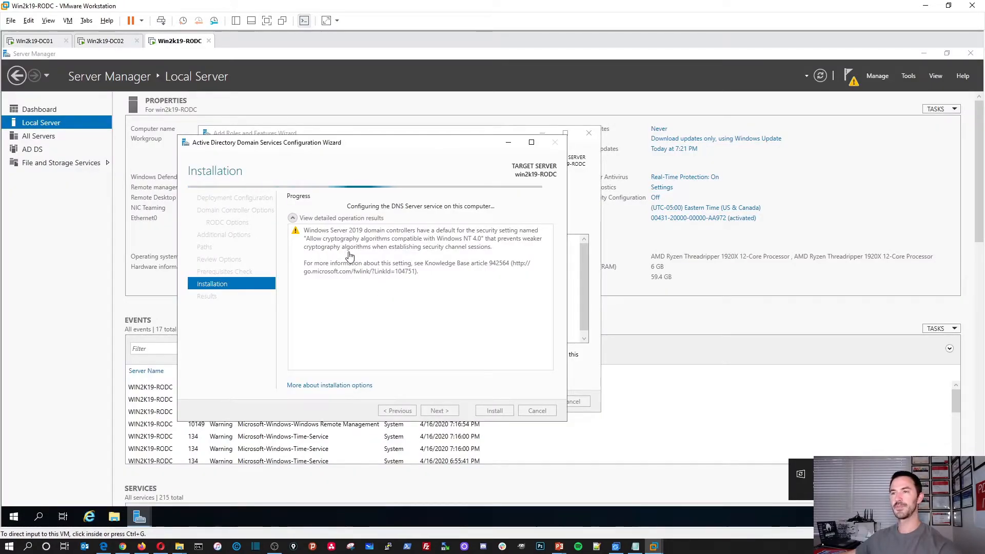
click(105, 41)
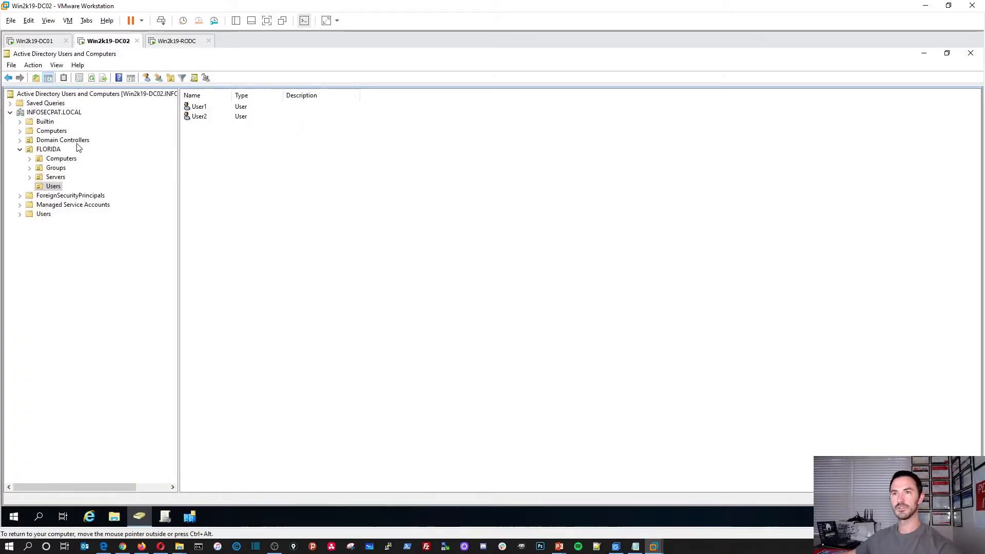
click(74, 140)
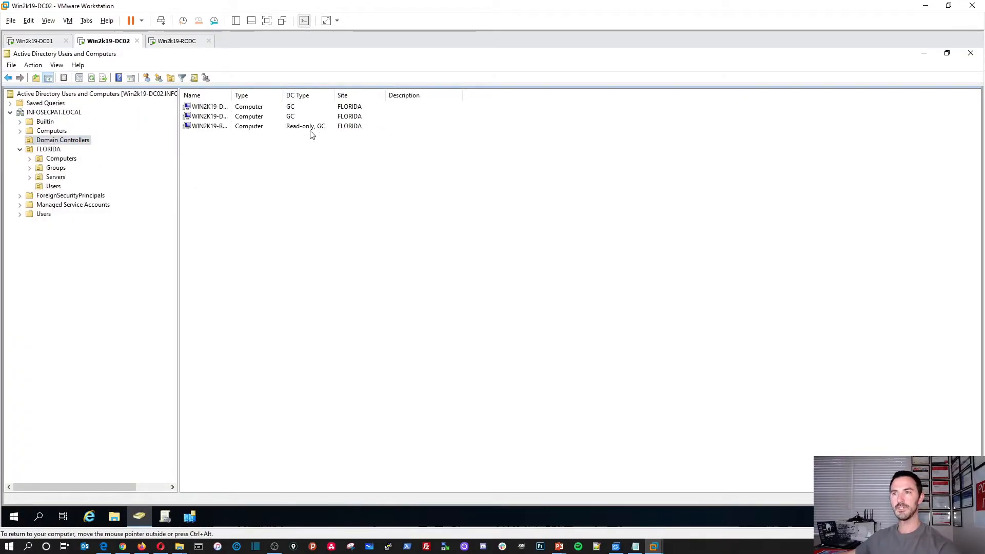
drag(335, 97, 422, 102)
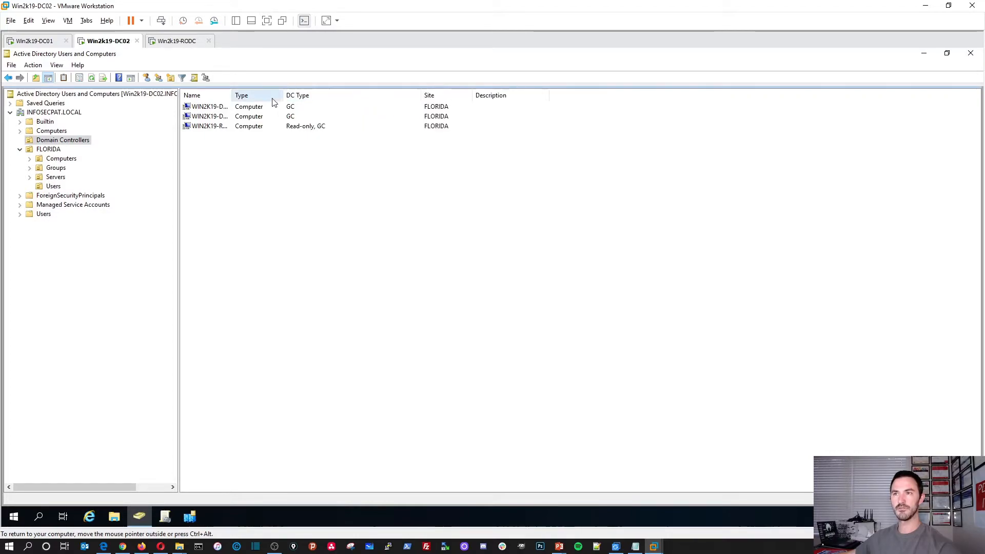
drag(284, 96, 314, 95)
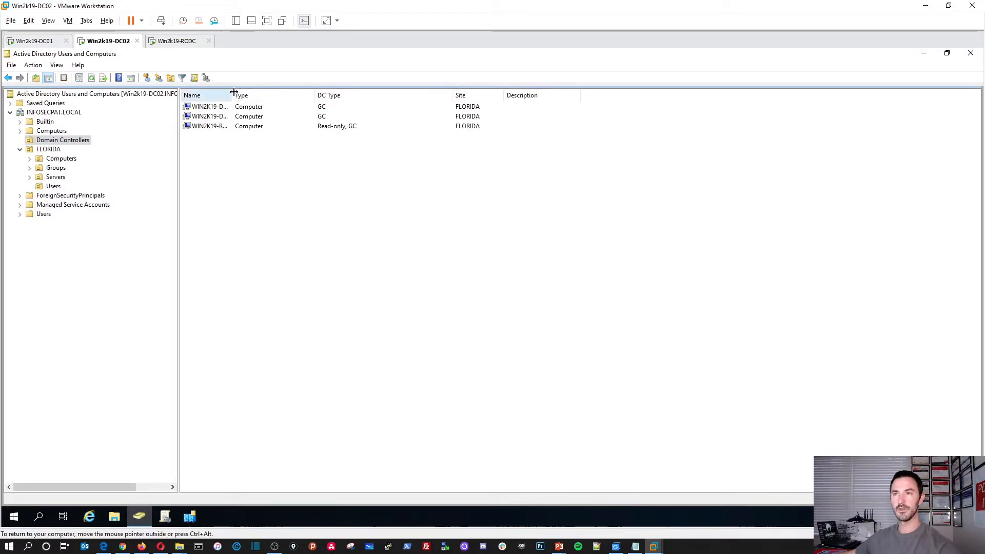
drag(231, 96, 314, 98)
Refresh DC01's Domain Controllers list and widen DC Type to show WIN2K19-RODC as Read-only, GC
click(34, 41)
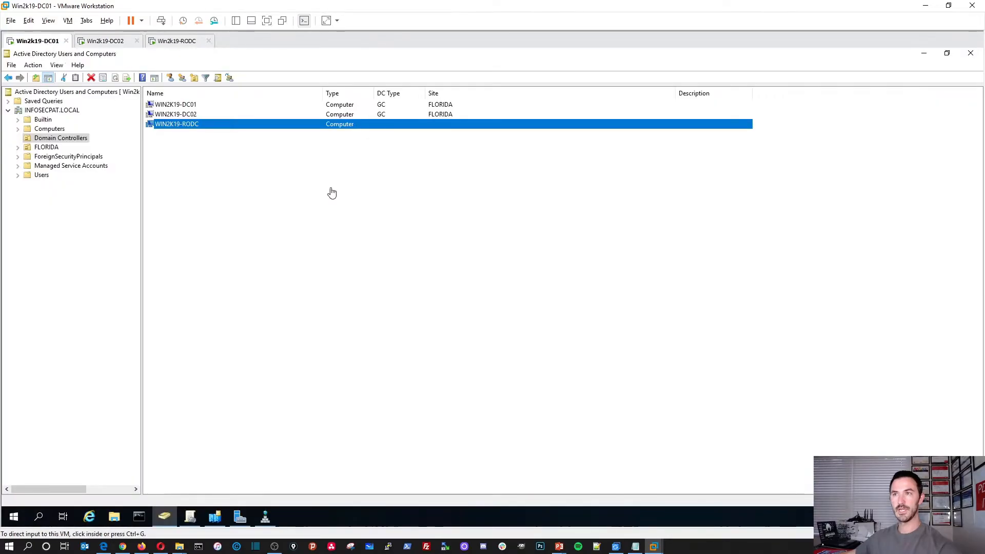
right_click(250, 219)
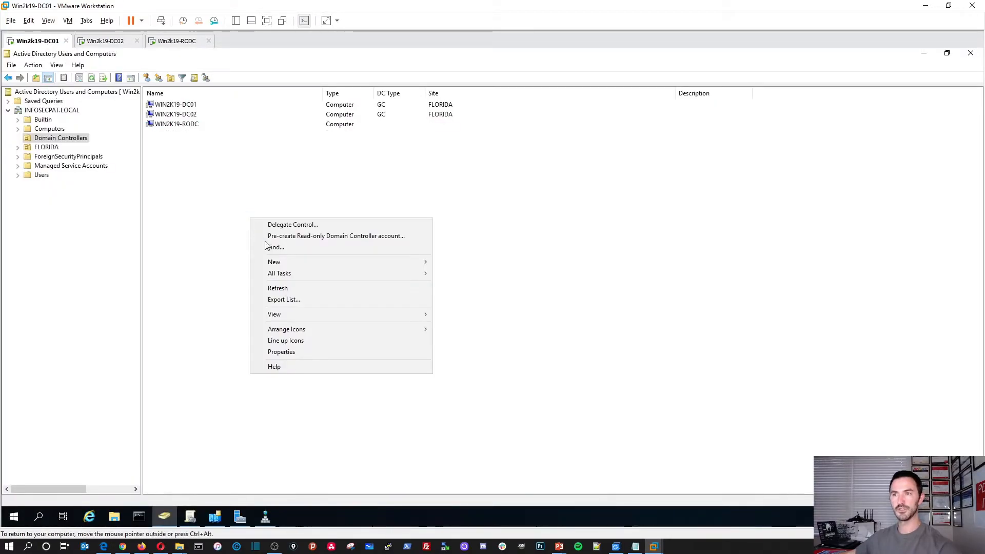
click(281, 288)
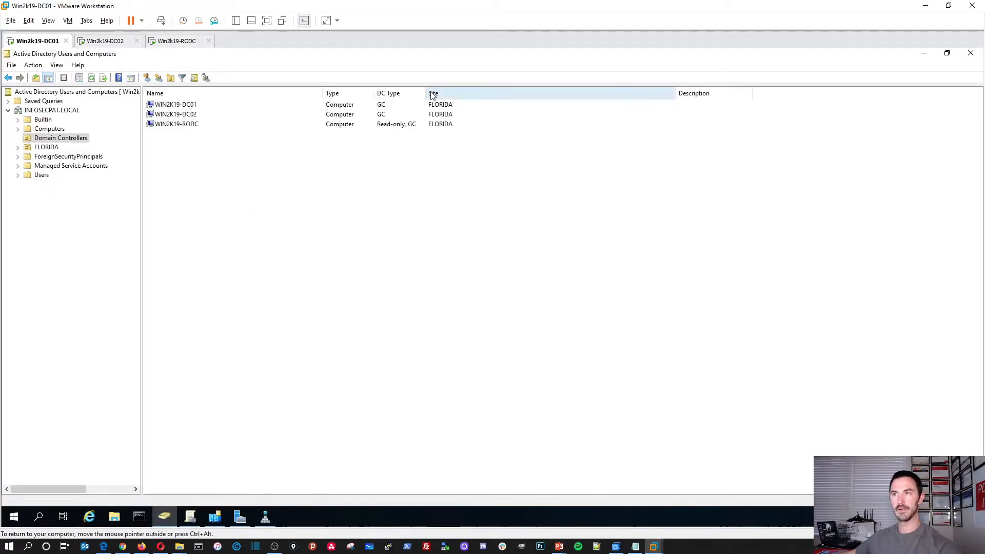
drag(425, 95, 461, 94)
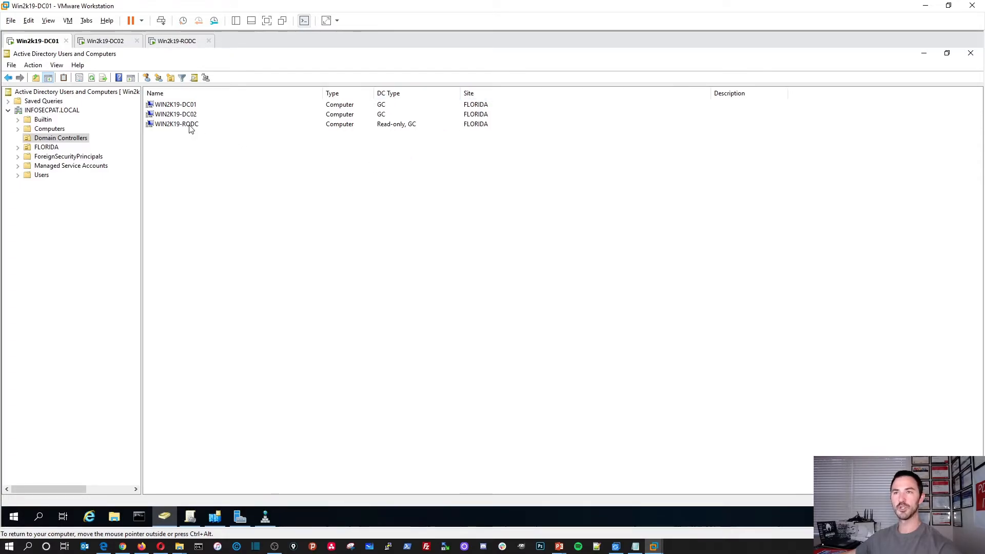
click(176, 41)
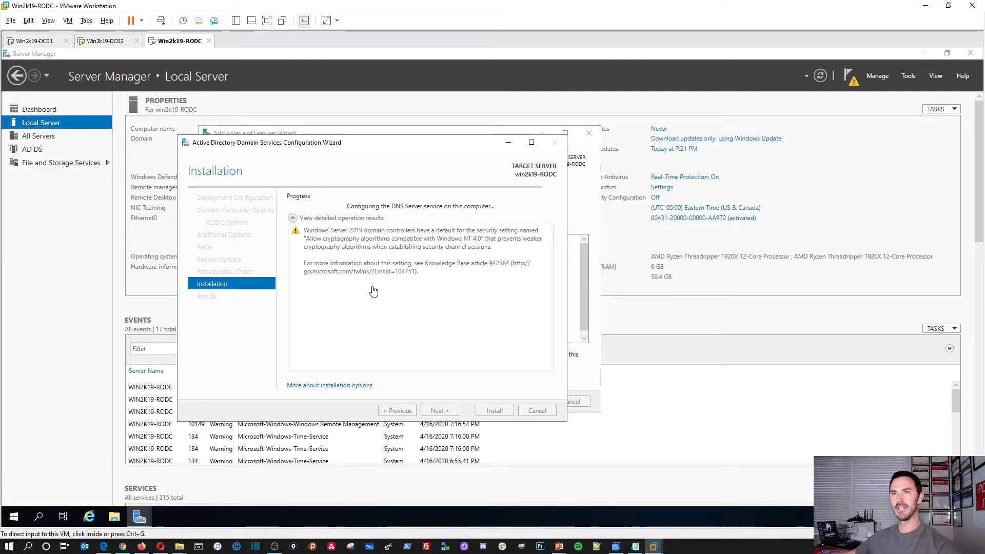
click(33, 41)
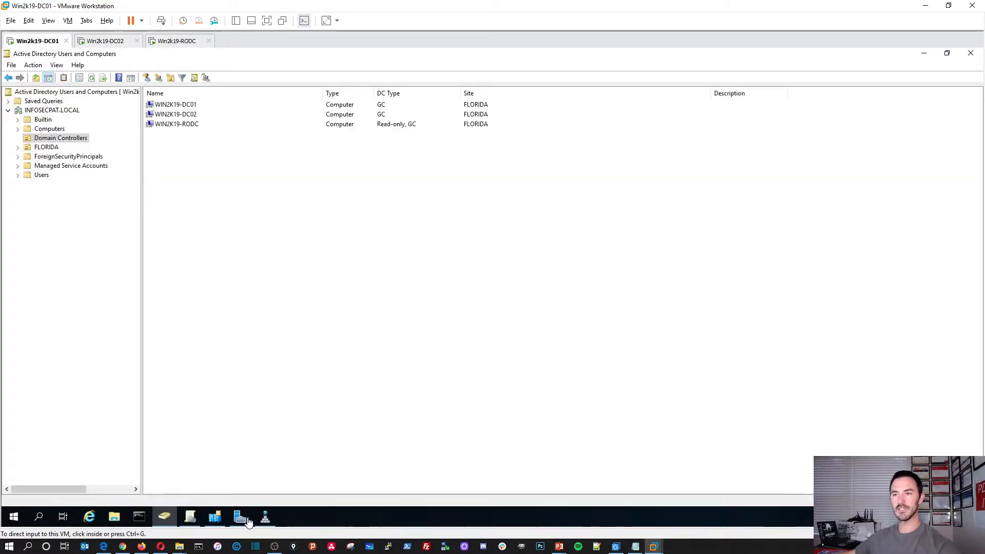
On DC01's DNS Manager, reload the INFOSECPAT.LOCAL zone and refresh its records
click(265, 516)
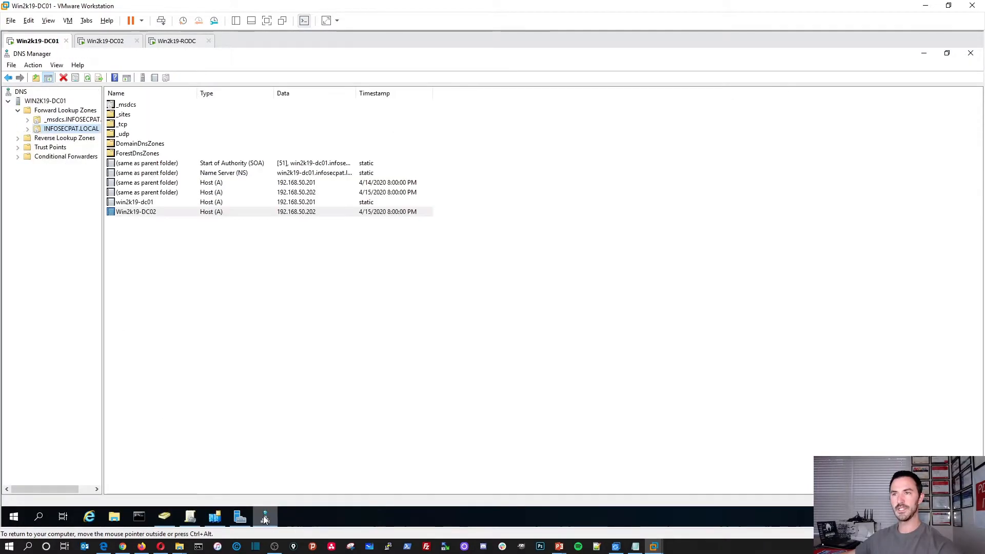
right_click(143, 278)
click(162, 291)
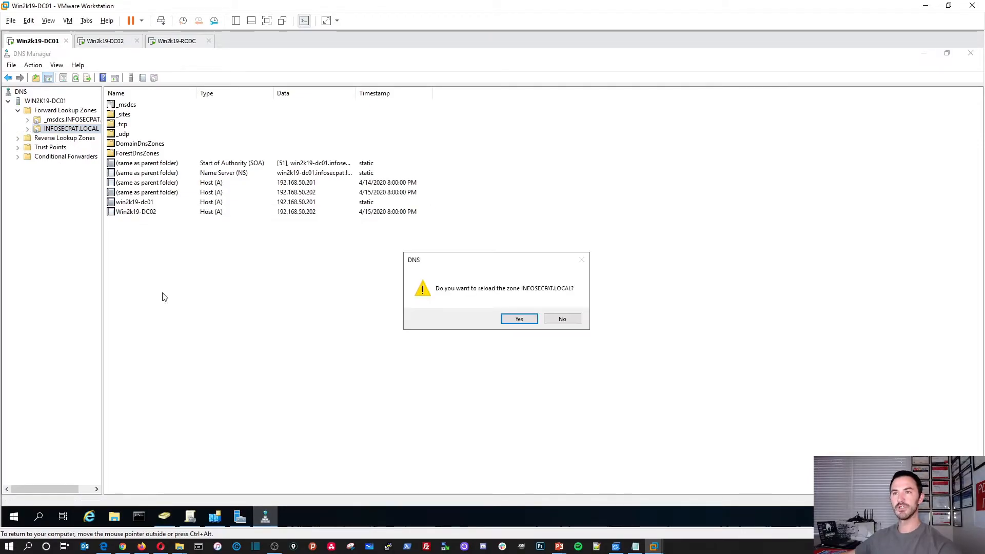
click(517, 322)
right_click(148, 270)
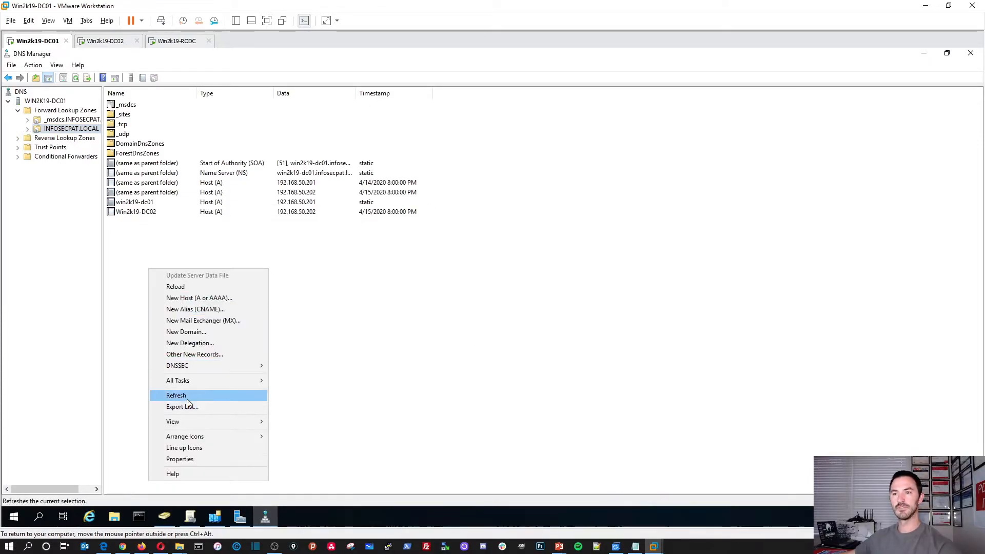
click(176, 395)
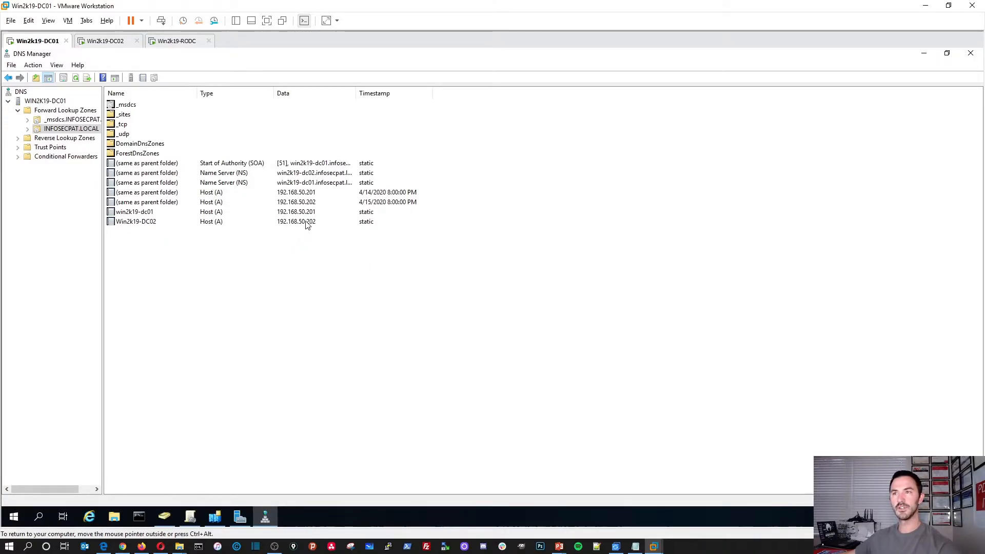
Inspect the _msdcs subzone, then refresh the INFOSECPAT.LOCAL zone records again
click(57, 130)
click(60, 120)
click(60, 129)
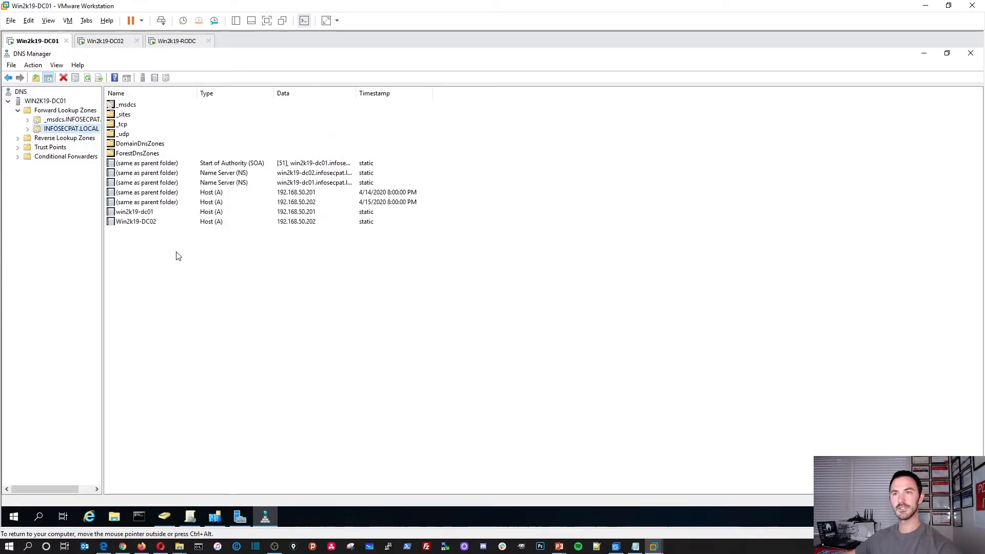
right_click(152, 283)
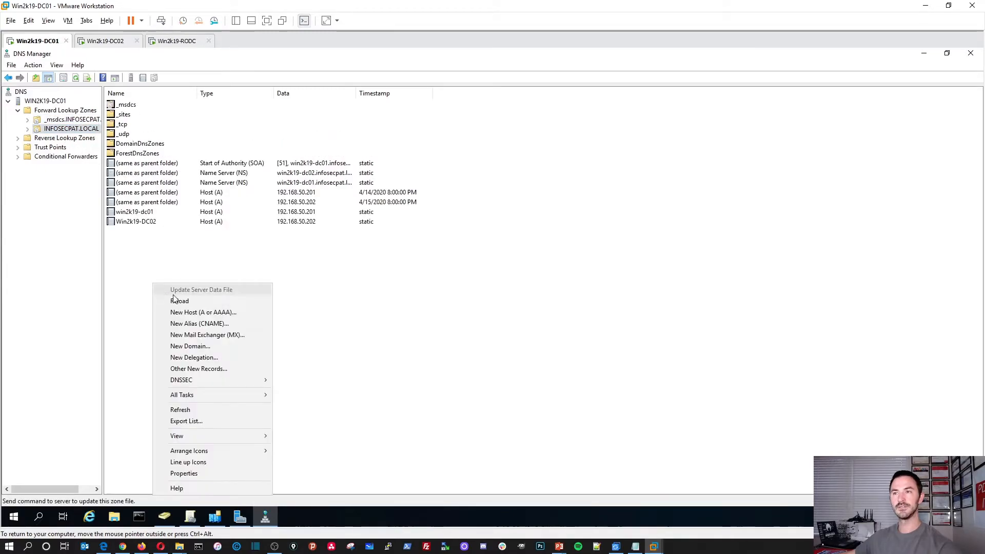
click(185, 410)
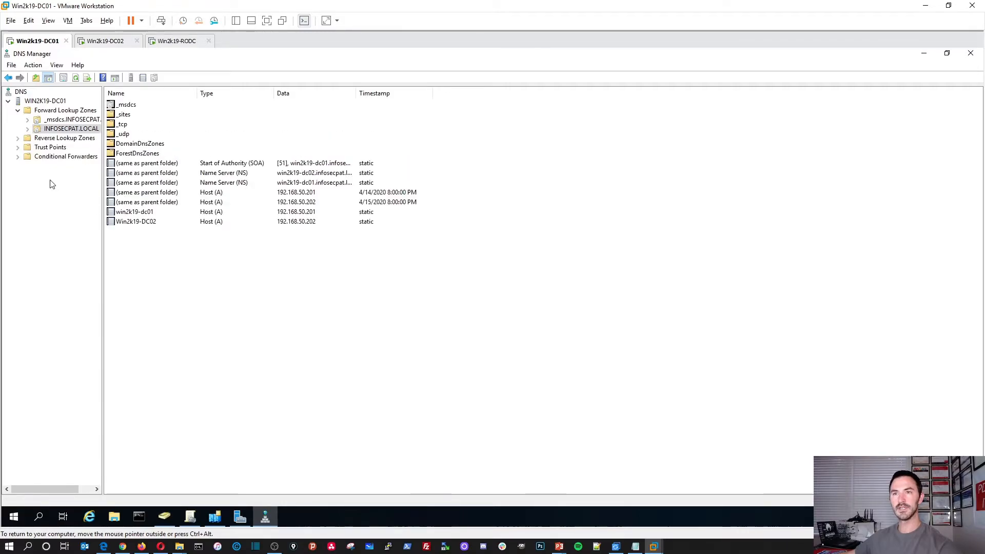
On DC02, launch DNS Manager by searching 'dns' and pin it to the taskbar
click(102, 42)
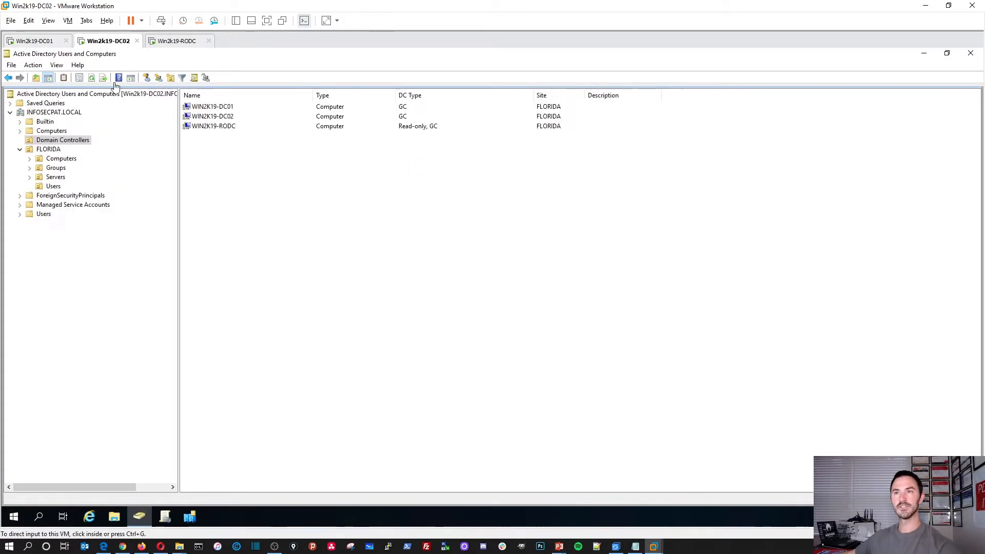
click(164, 517)
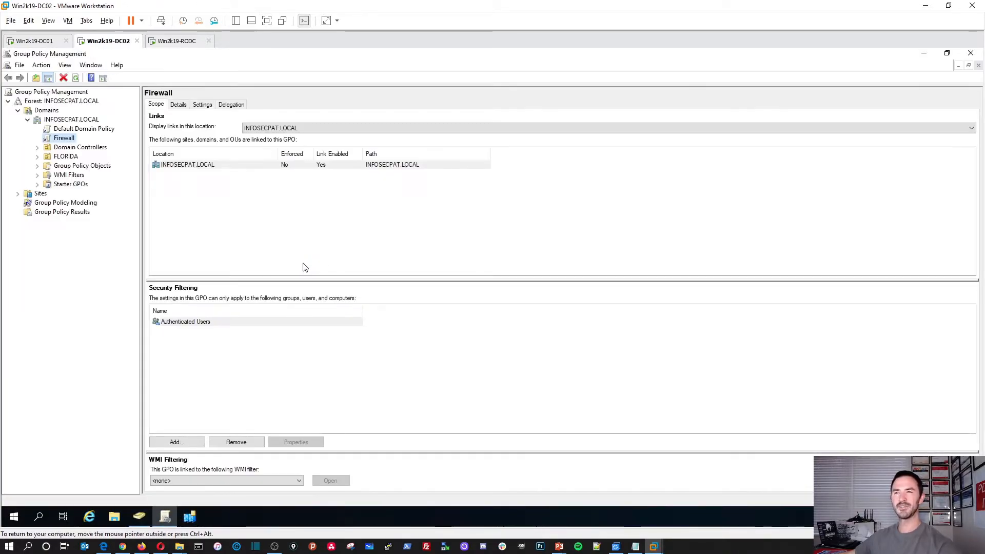
click(967, 56)
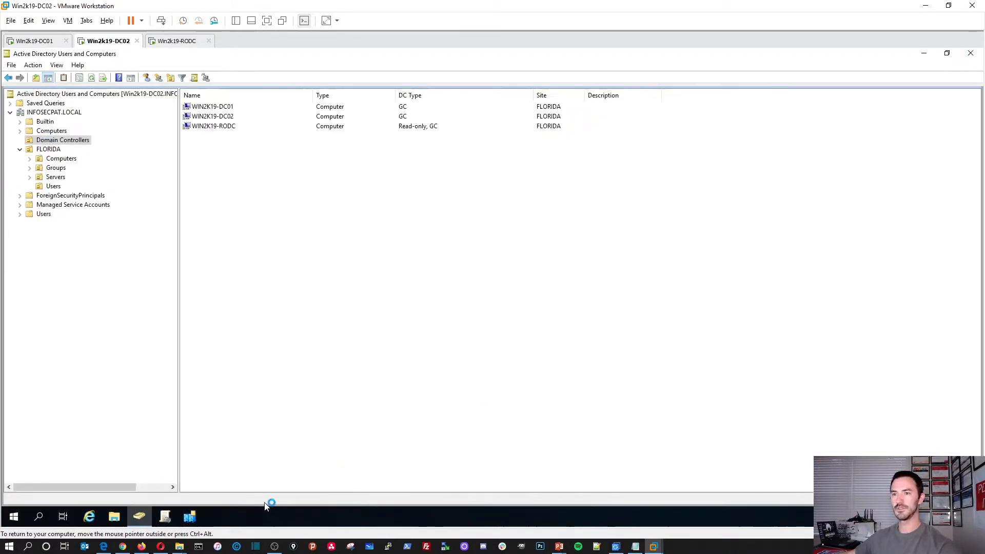
click(14, 517)
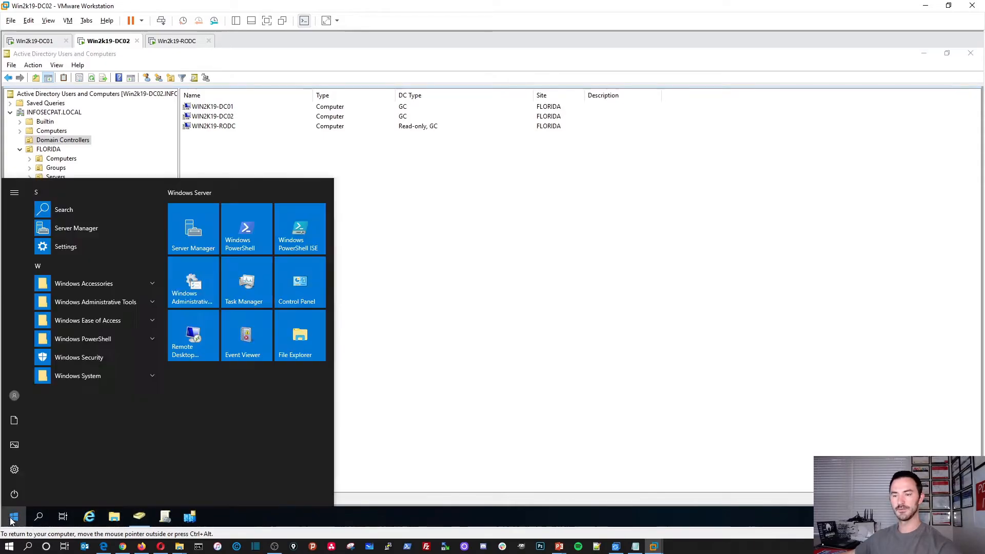
text(dns)
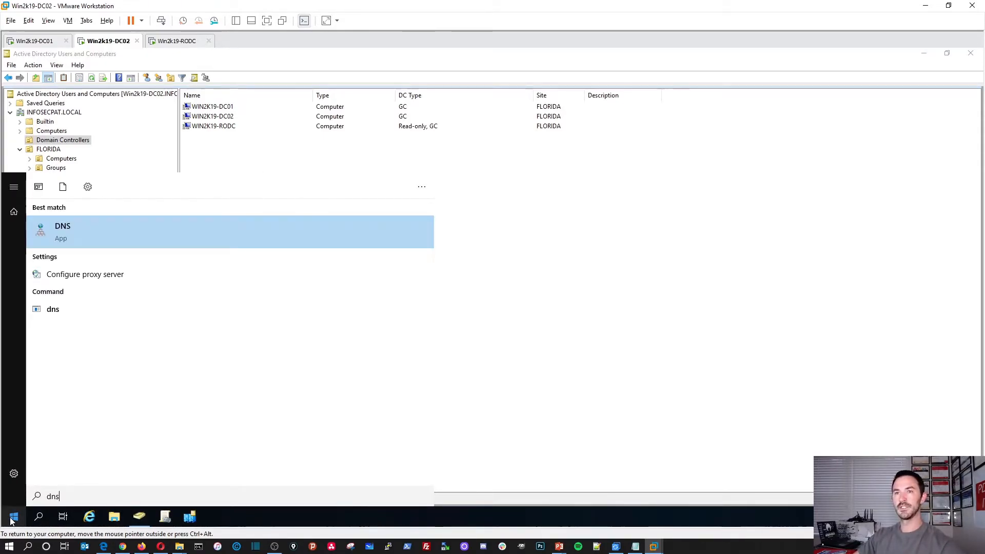
key(Return)
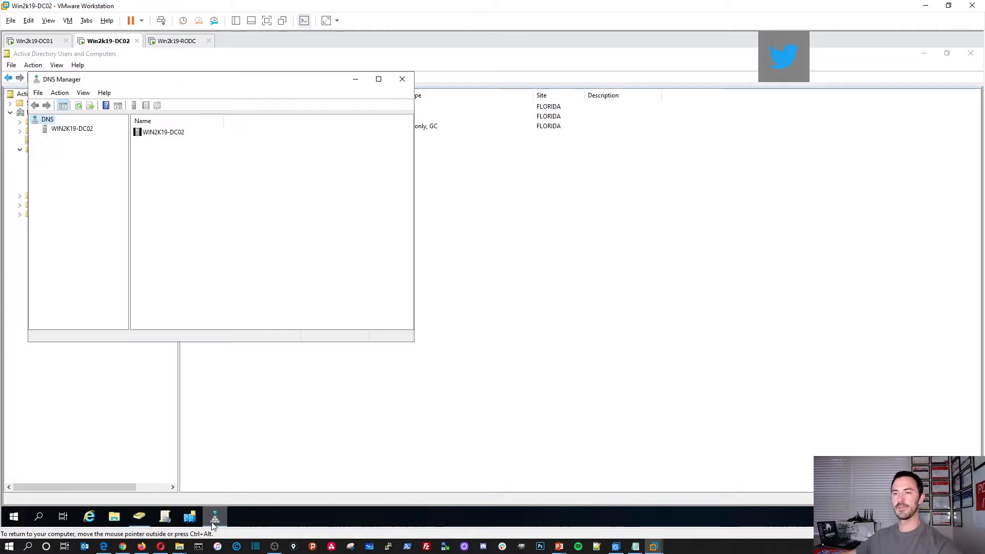
right_click(215, 518)
click(203, 482)
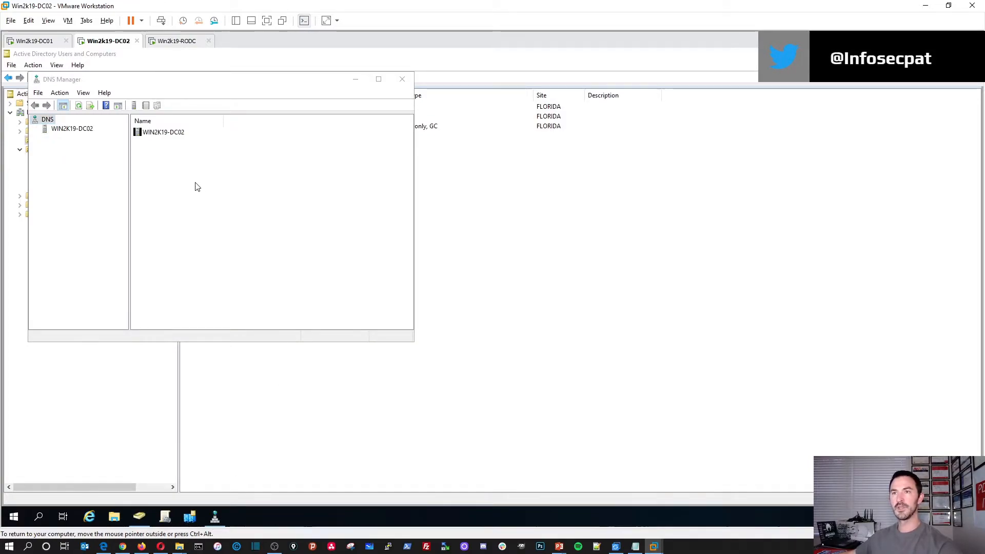
Expand Forward Lookup Zones to INFOSECPAT.LOCAL, maximize DNS Manager, refresh the records, and view Win2k19-RODC
double_click(172, 134)
double_click(166, 133)
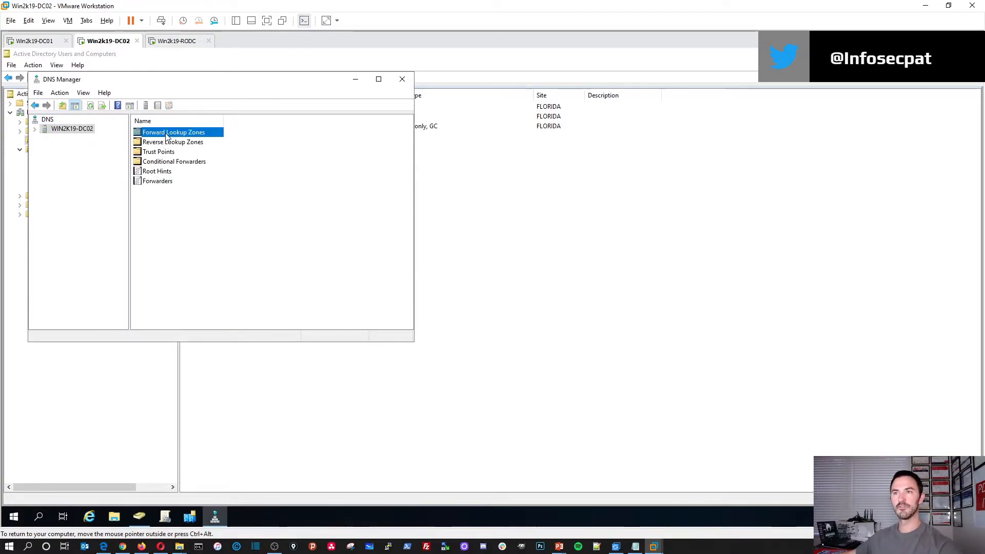
double_click(167, 142)
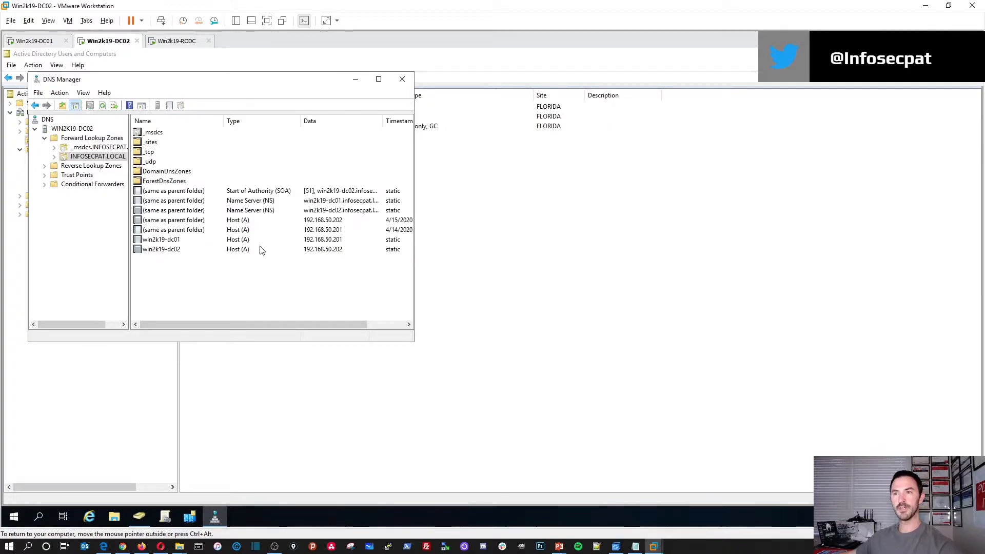
click(378, 79)
right_click(250, 301)
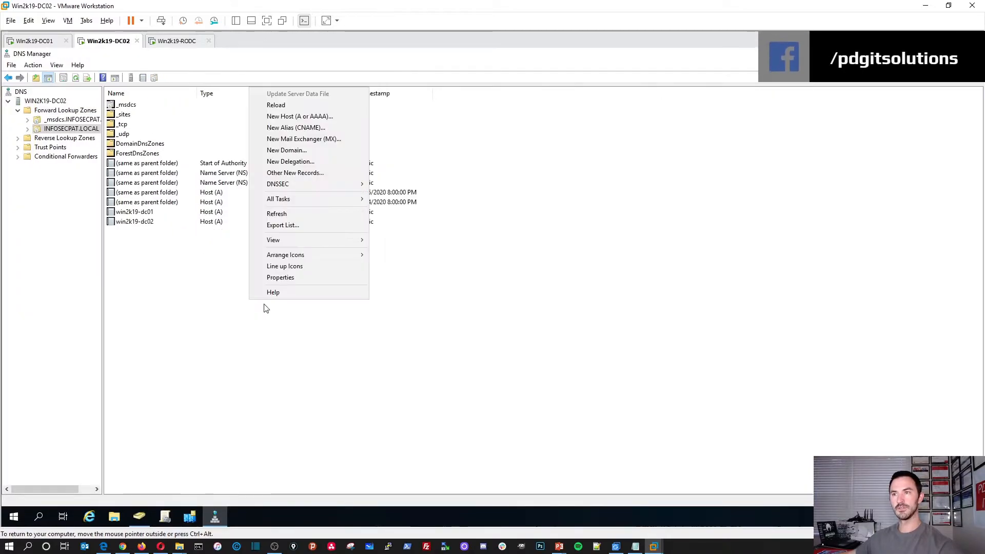
click(279, 214)
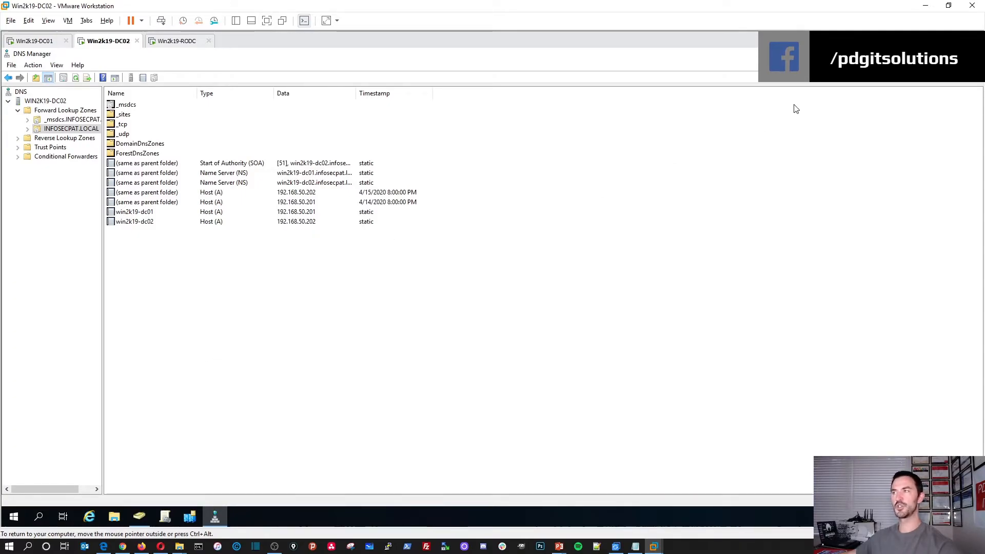
click(177, 41)
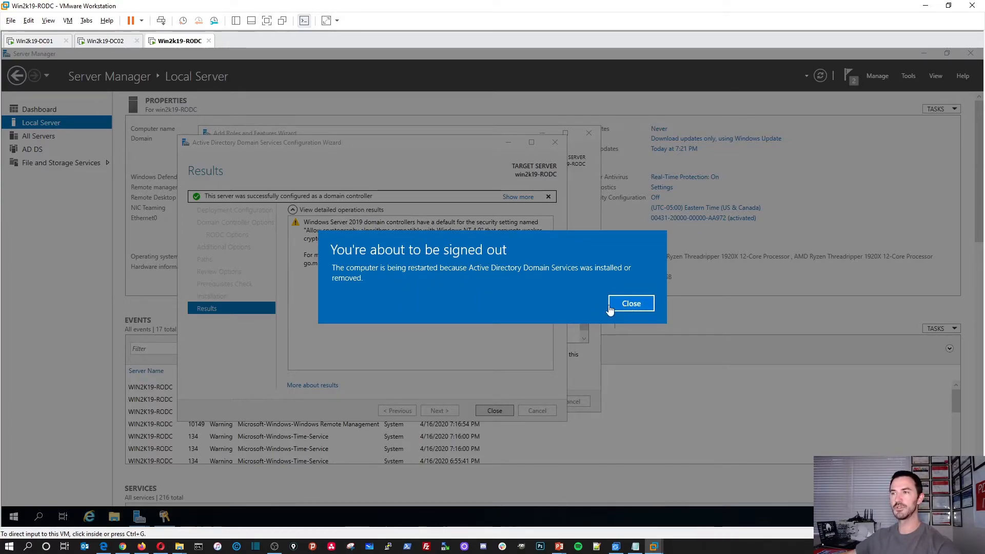
Dismiss the restart notice, then refresh, reload and re-refresh DC01's INFOSECPAT.LOCAL zone, checking _msdcs
click(632, 304)
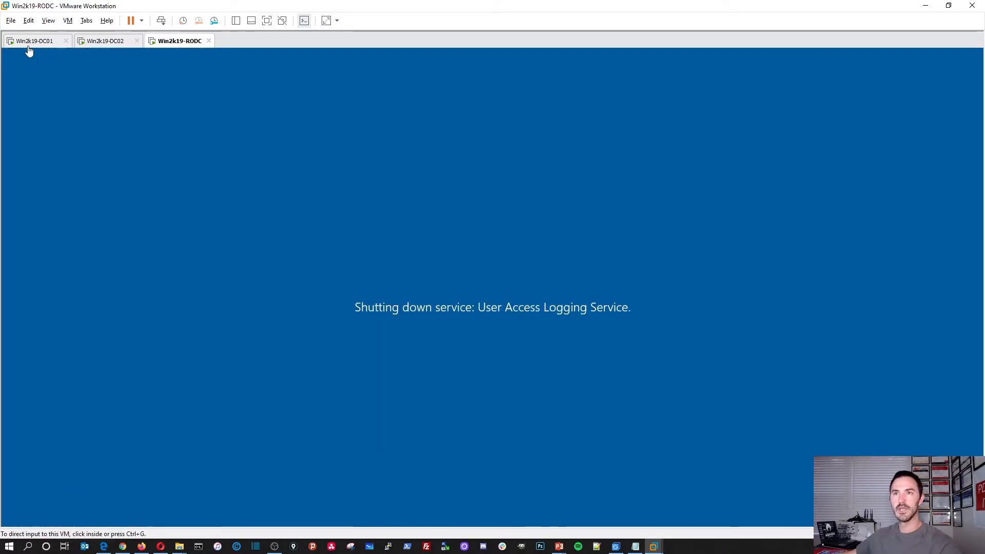
click(29, 46)
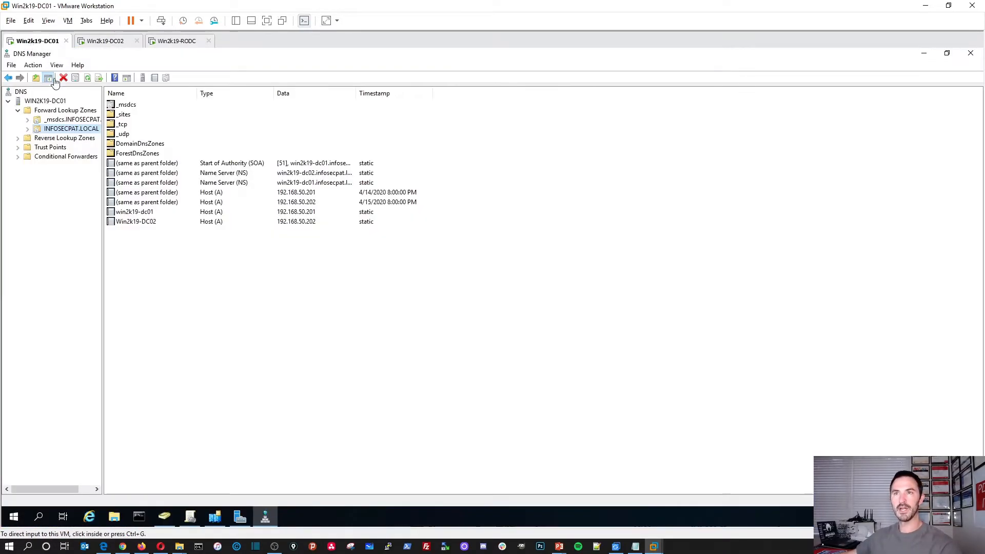
right_click(145, 309)
click(173, 224)
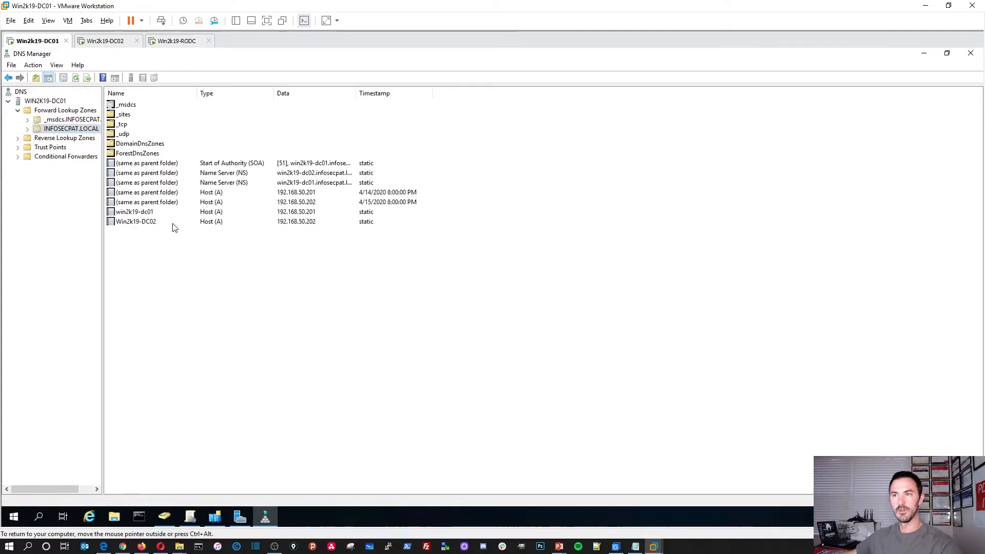
right_click(162, 272)
click(185, 289)
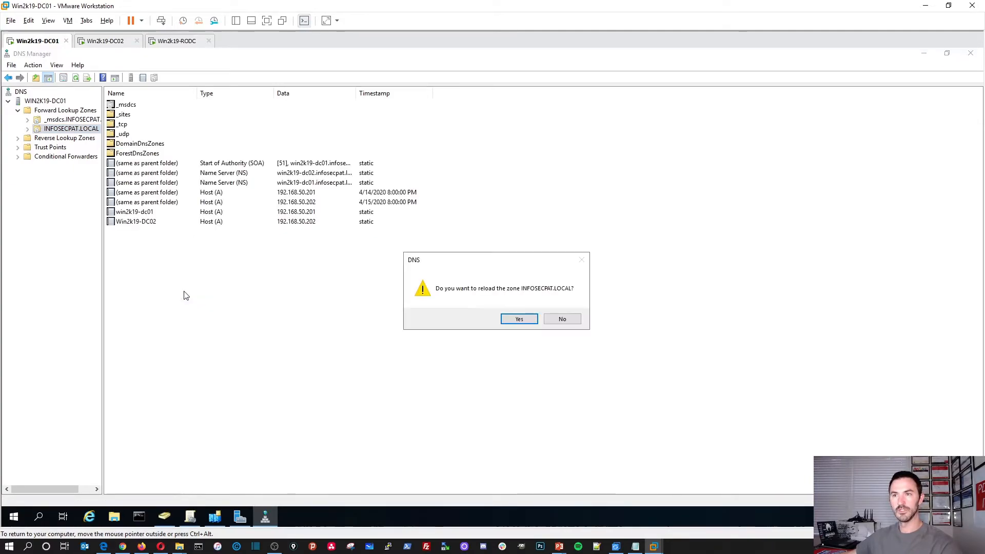
click(518, 319)
right_click(132, 311)
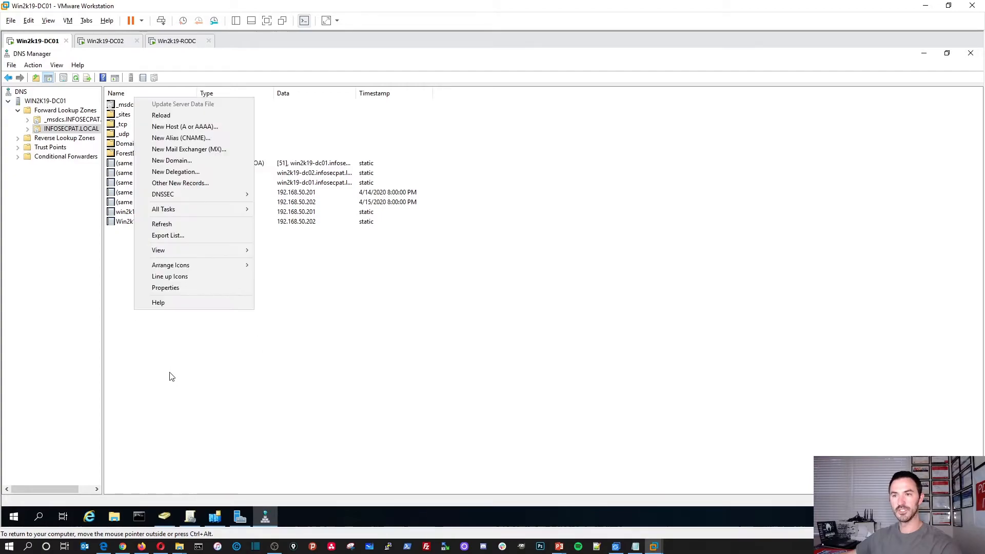
click(166, 224)
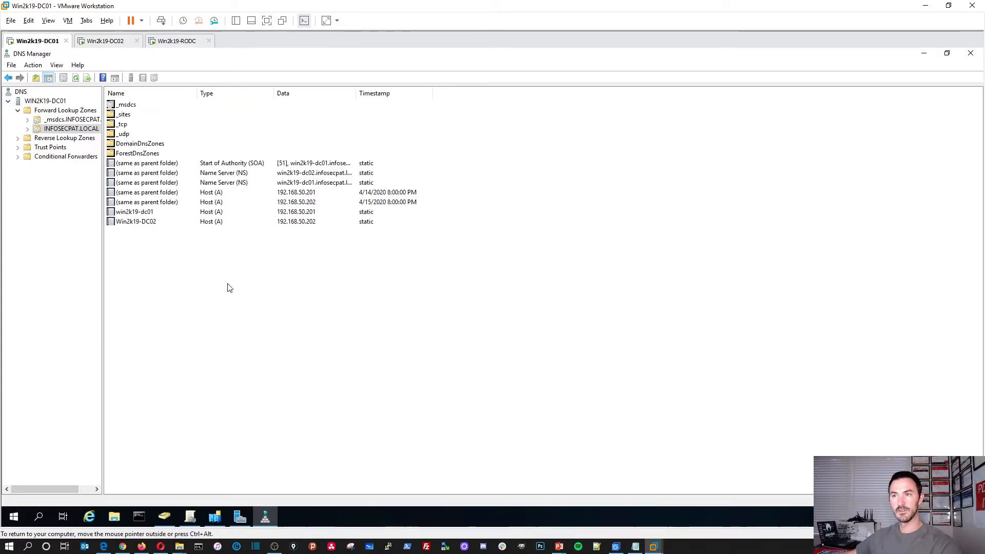
click(66, 119)
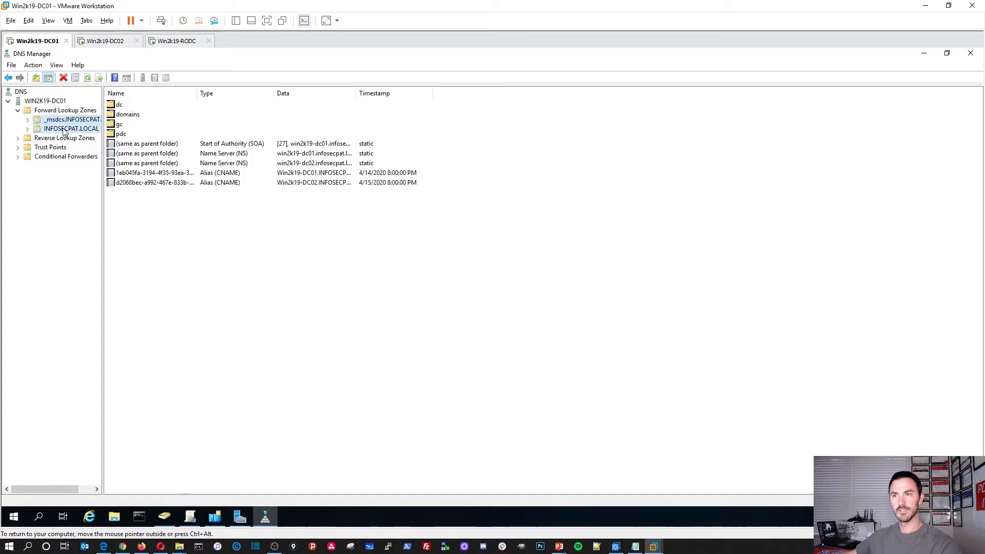
click(67, 129)
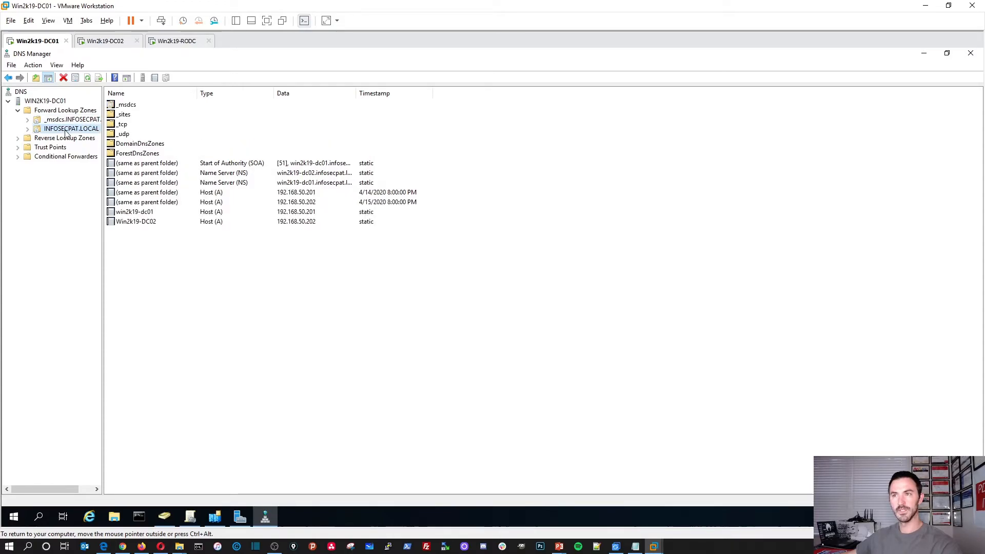
Check on the restarting RODC, then refresh the INFOSECPAT.LOCAL zone records on DC02
click(176, 41)
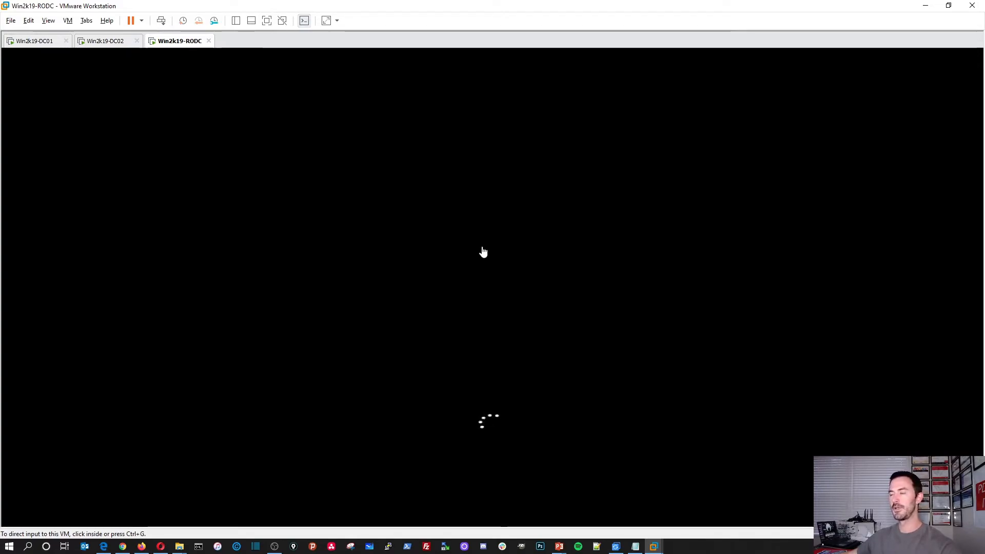
click(105, 41)
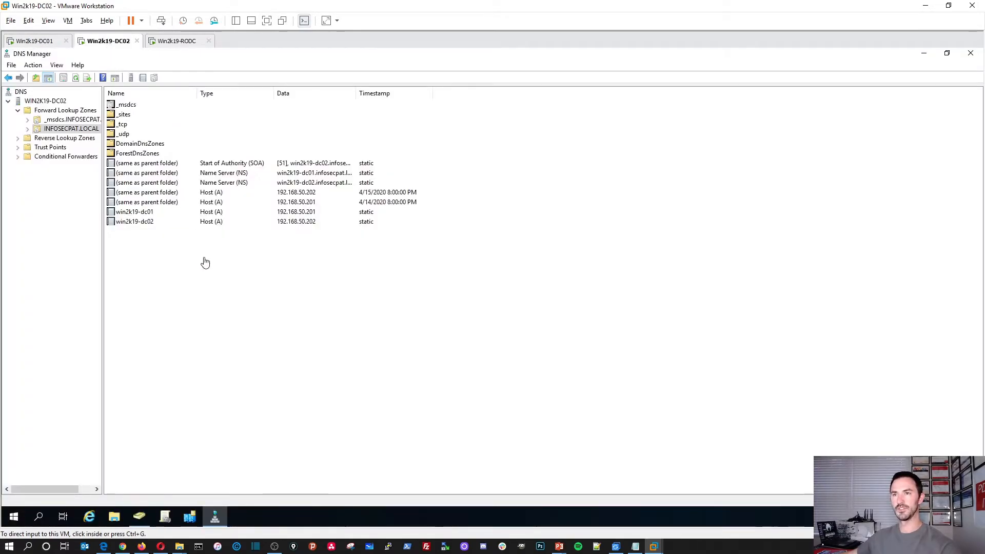
right_click(127, 267)
click(165, 395)
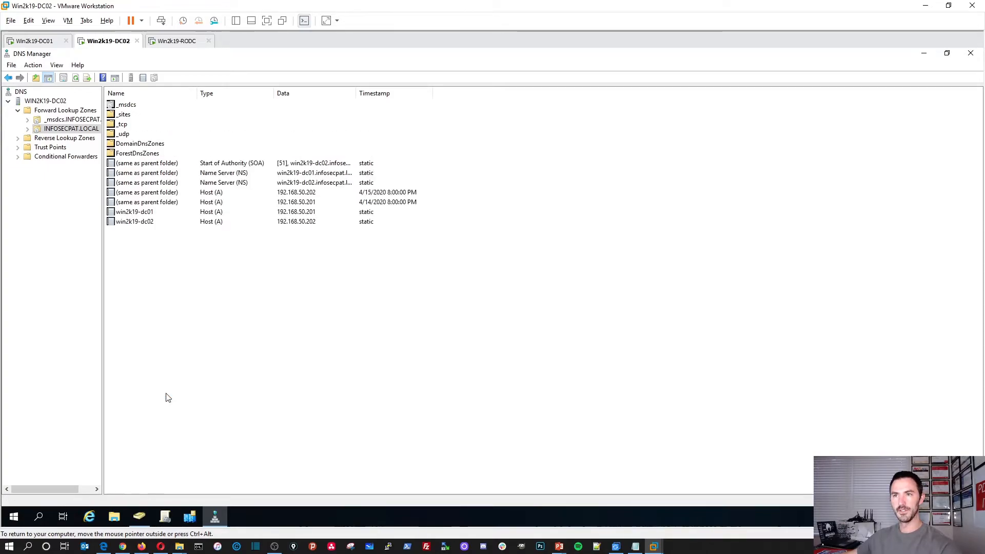
Refresh ADUC Domain Controllers and review WIN2K19-RODC's Password Replication Policy without changes, then view the RODC
click(924, 53)
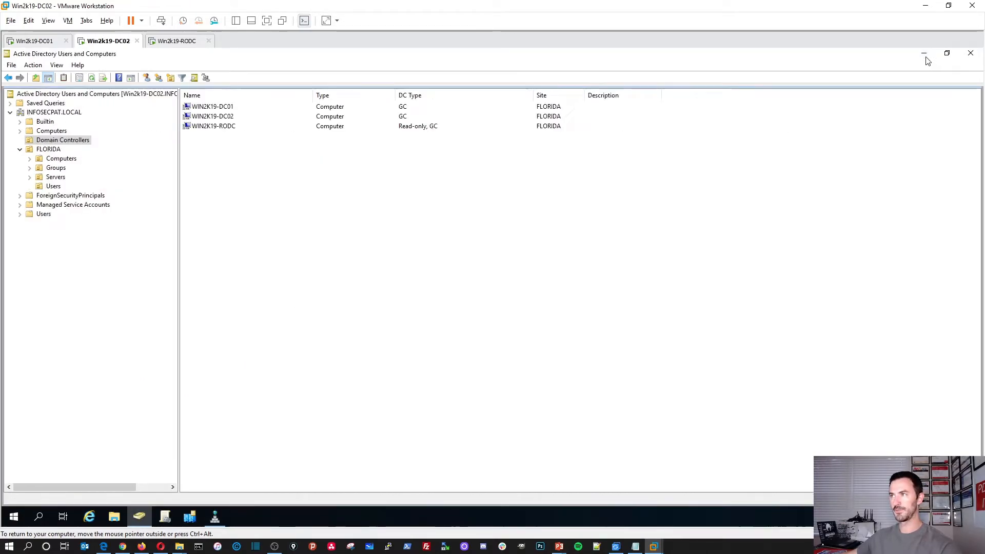
right_click(279, 243)
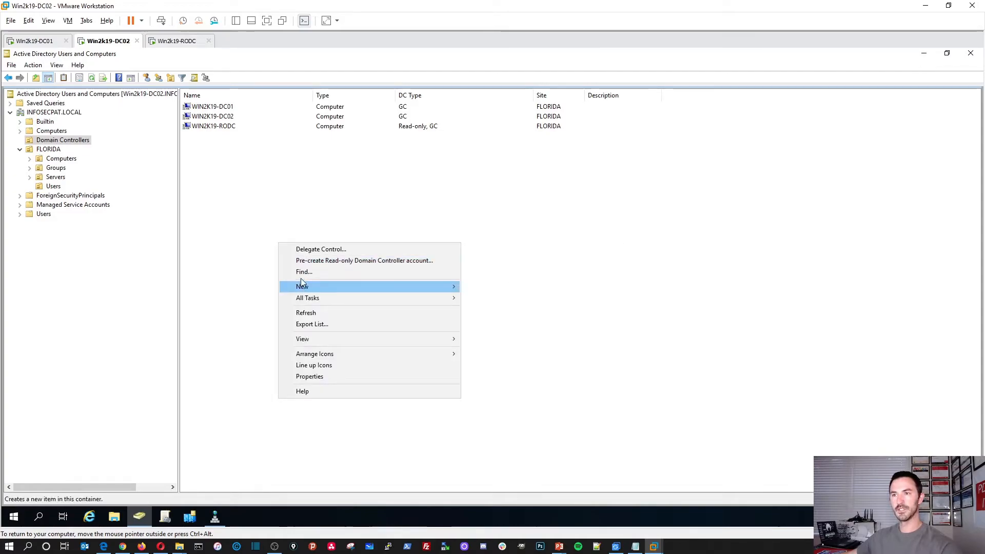
click(301, 314)
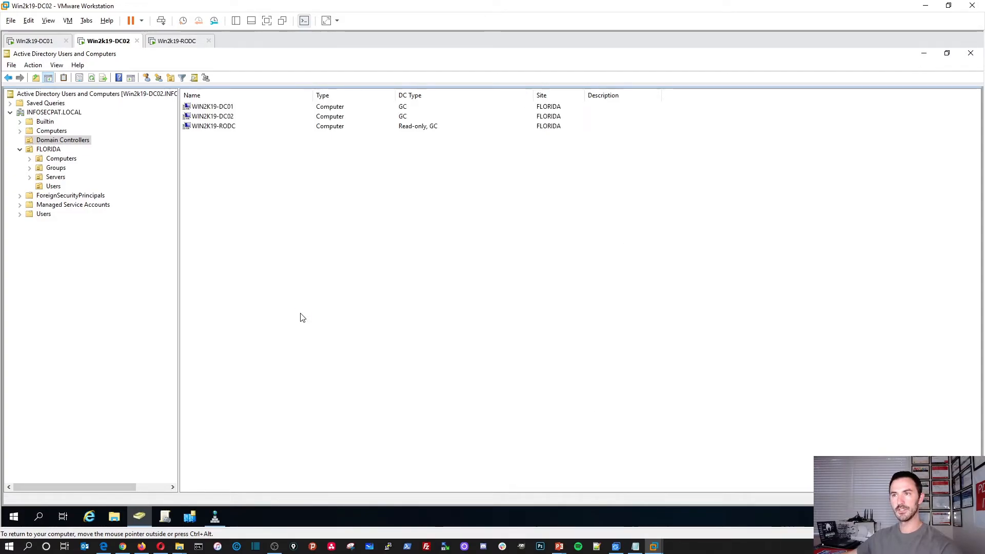
double_click(218, 127)
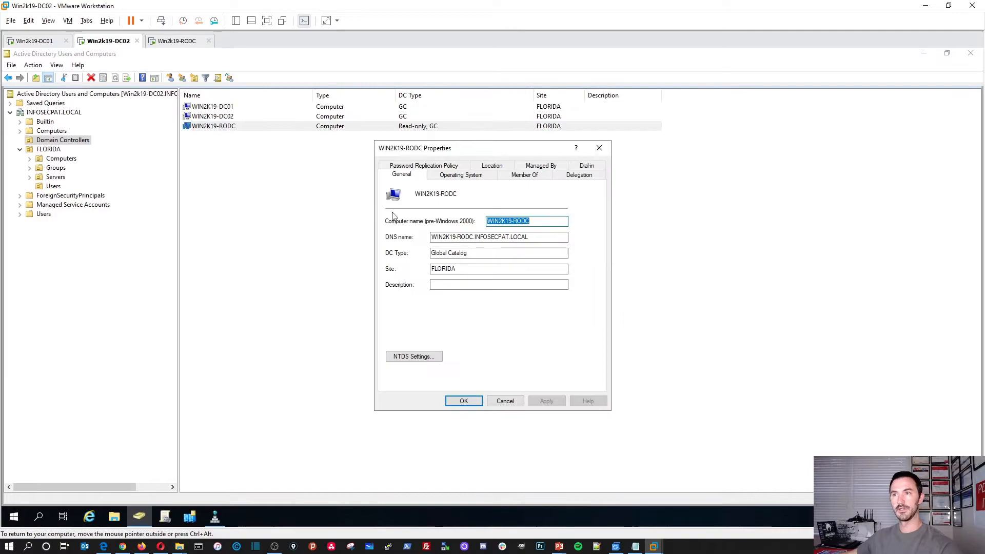
click(431, 168)
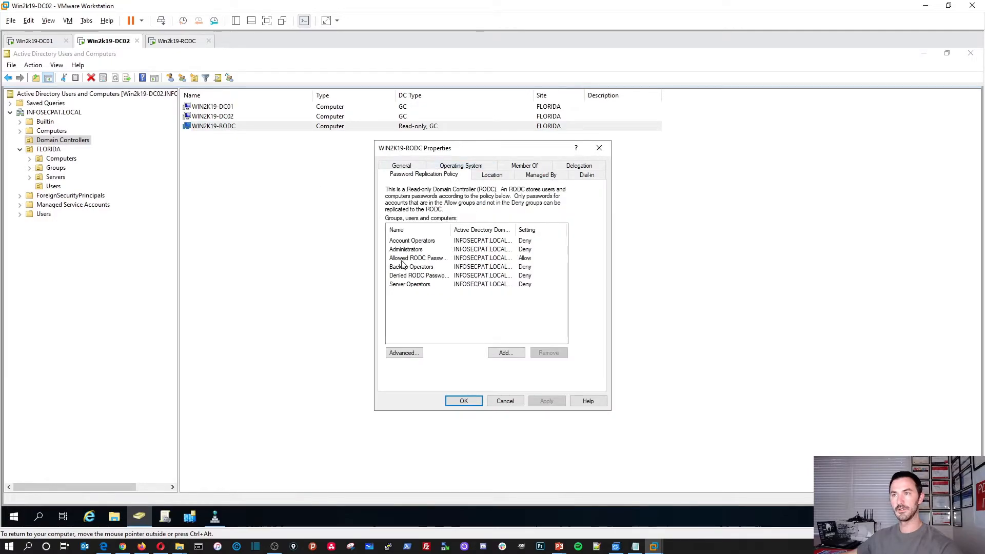
click(515, 403)
click(176, 40)
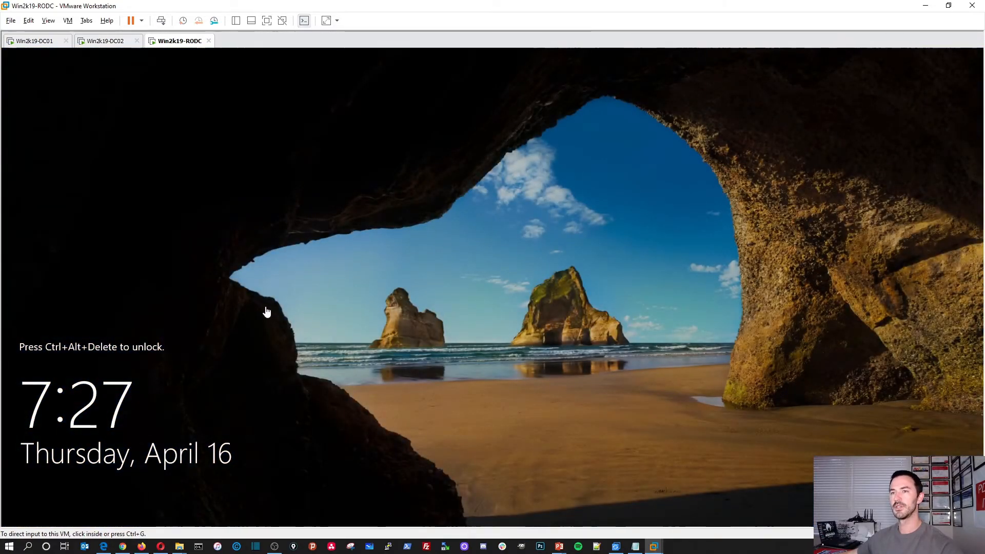
Sign in to the RODC as domain administrator with the account password to reach Server Manager
click(266, 310)
click(161, 21)
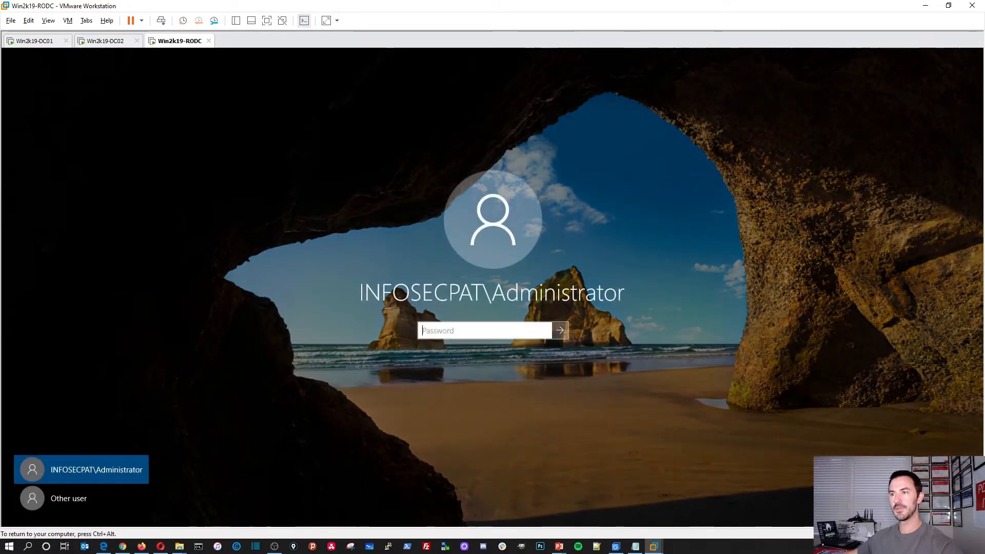
text(P)
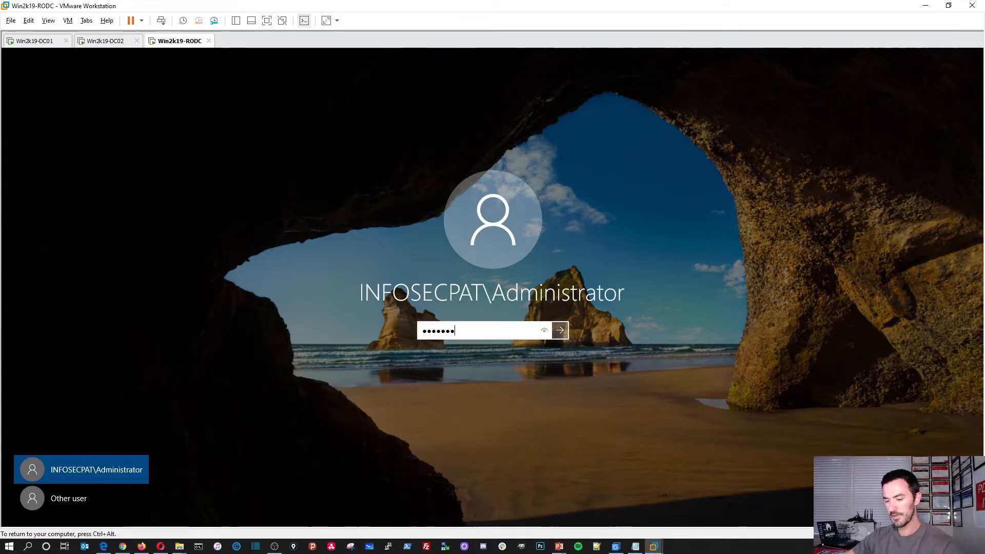
key(Return)
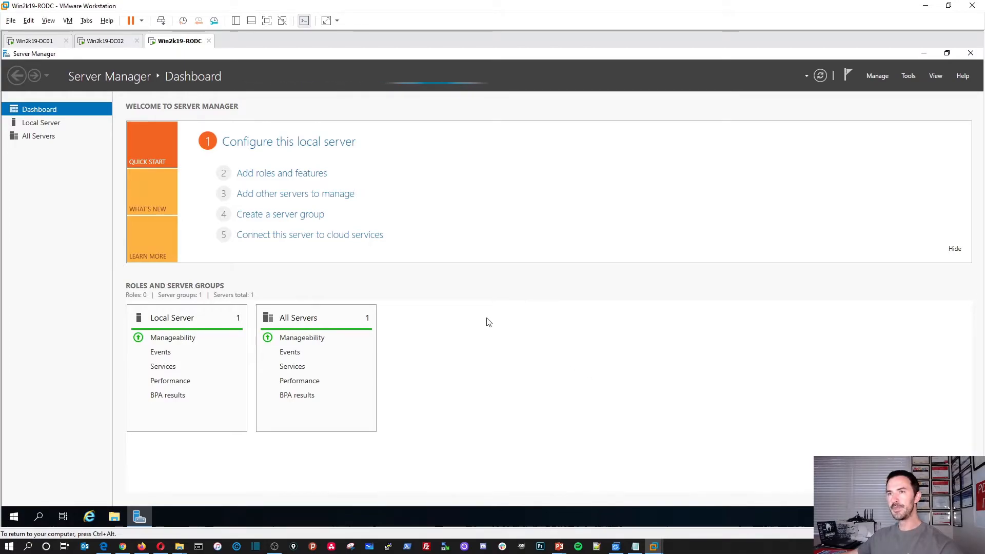
Start the stopped Diagnostic Policy Service and User Access Logging Service from the dashboard
click(41, 124)
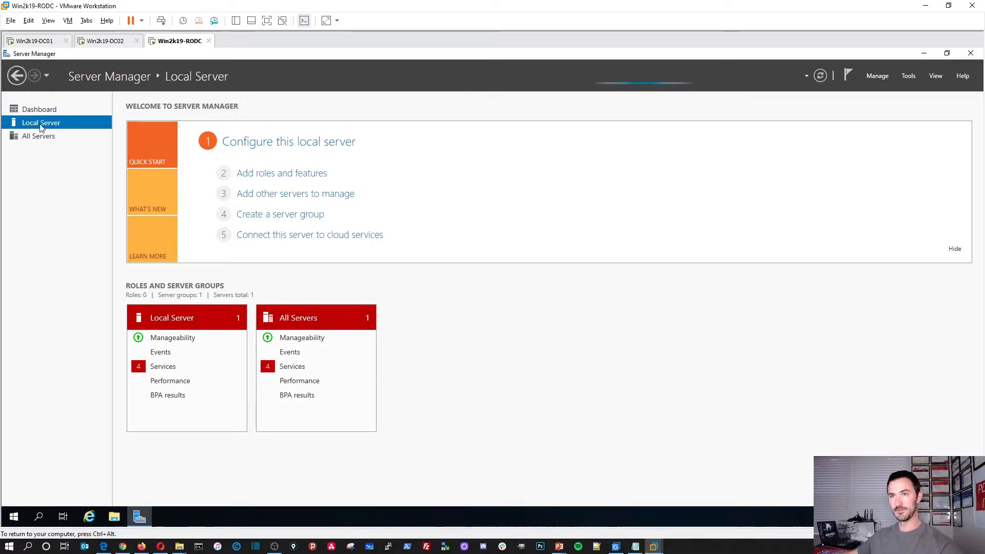
click(39, 109)
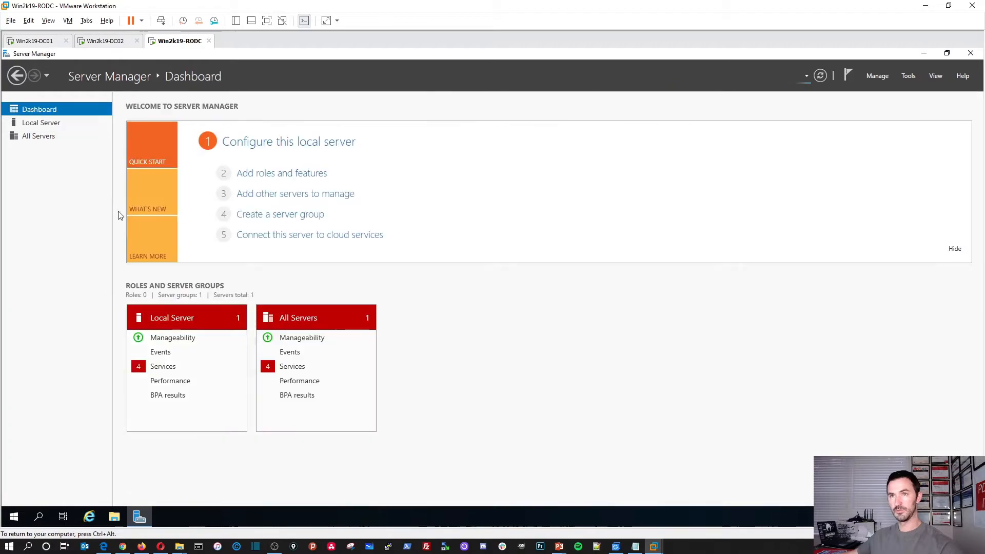
click(302, 368)
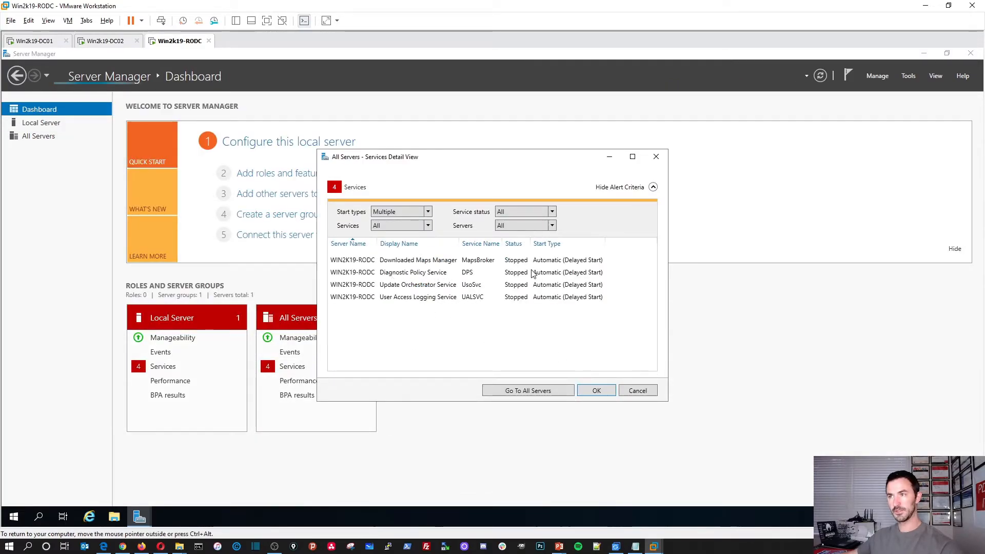
click(531, 263)
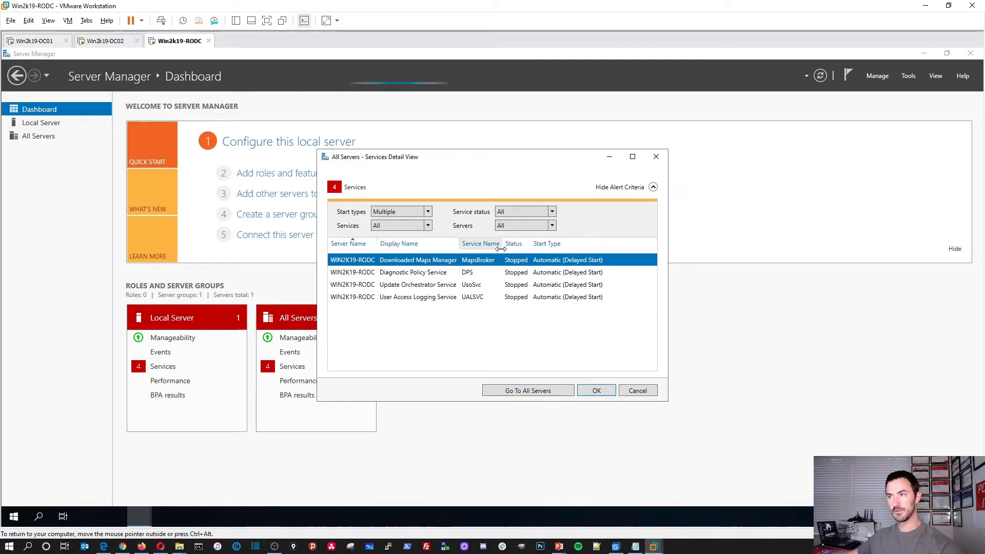
right_click(520, 263)
click(490, 276)
right_click(490, 272)
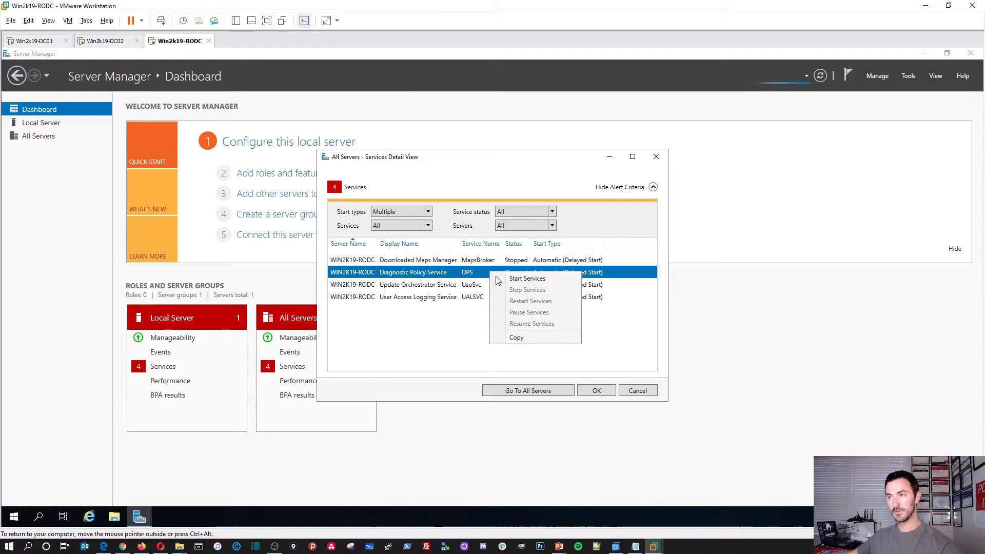
click(515, 278)
right_click(470, 285)
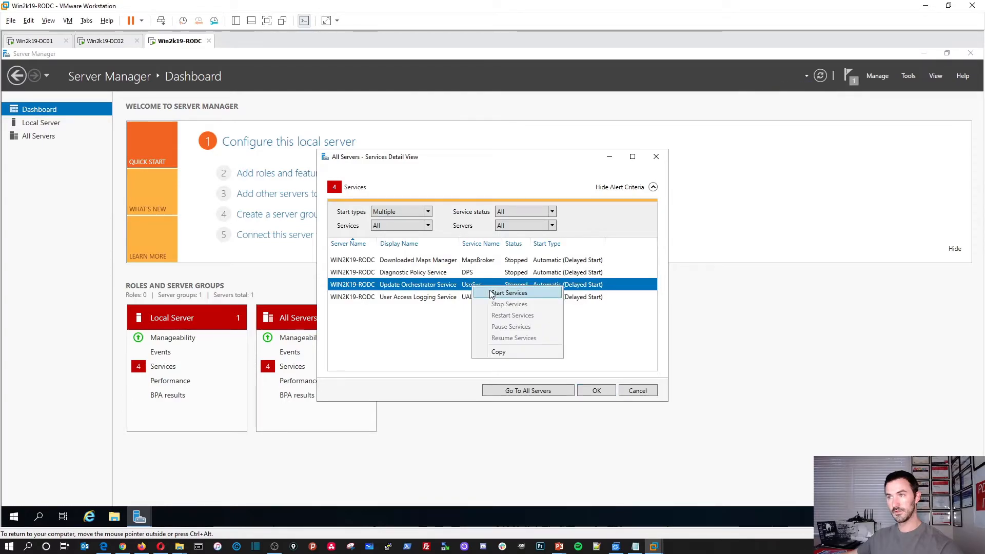
right_click(473, 296)
click(492, 302)
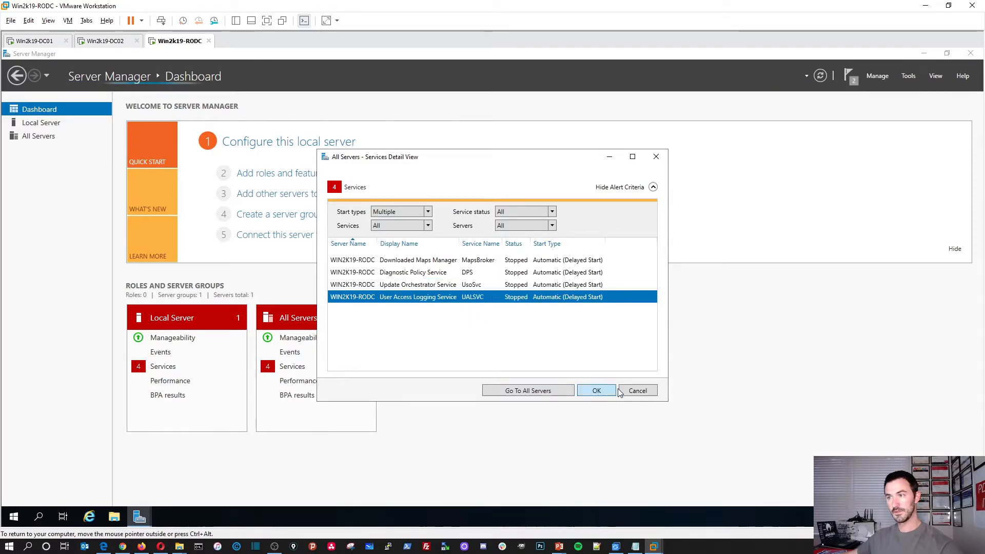
Refresh the dashboard and recheck which services are still stopped
click(596, 390)
click(819, 80)
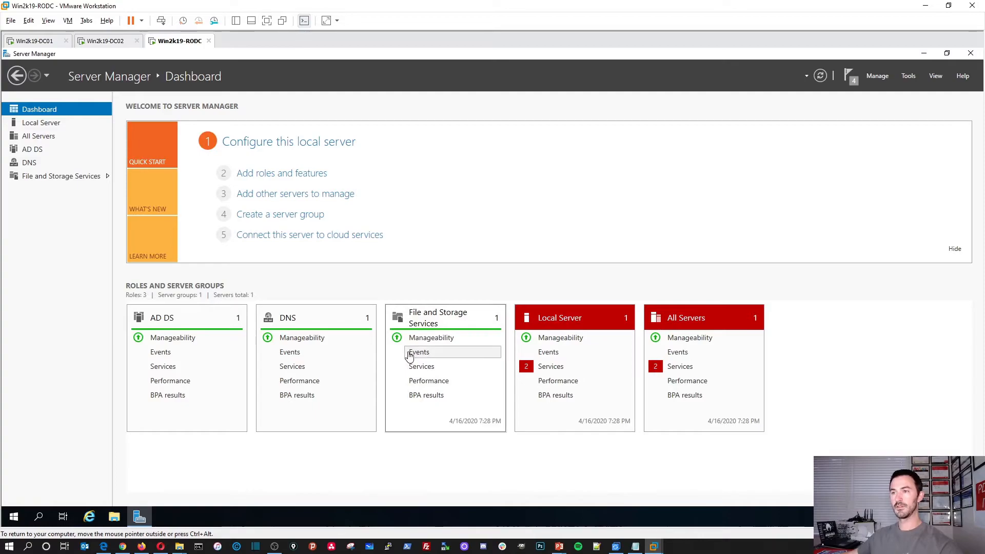
click(696, 366)
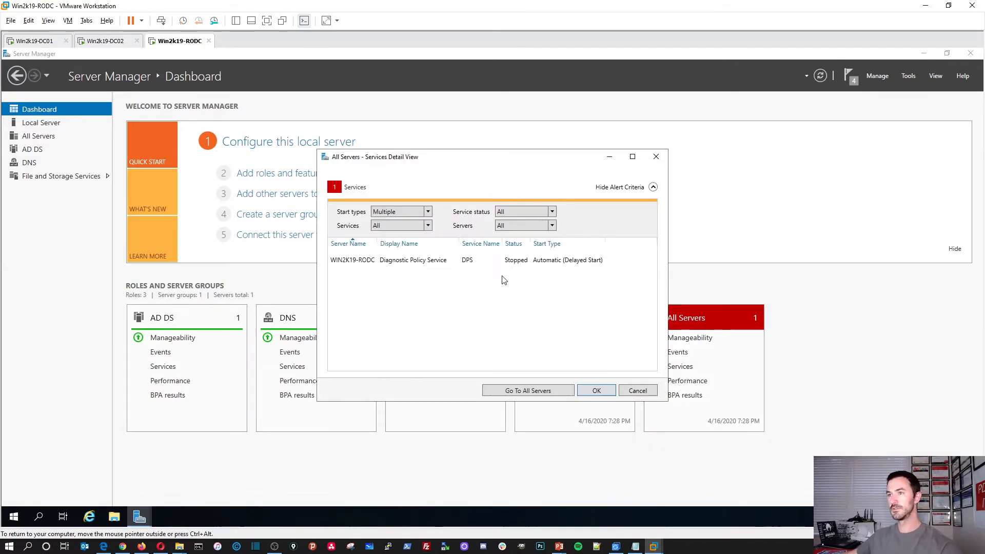
click(595, 389)
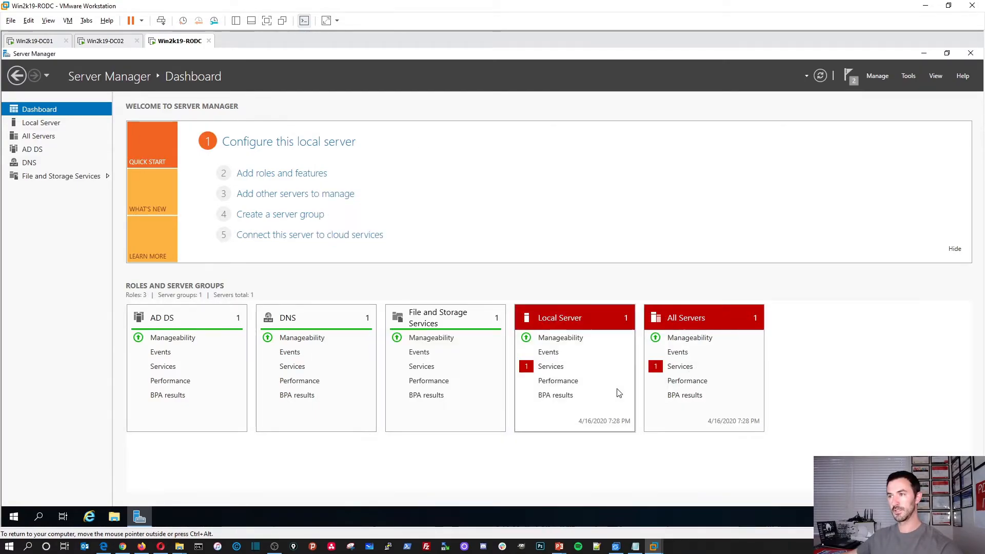
click(822, 78)
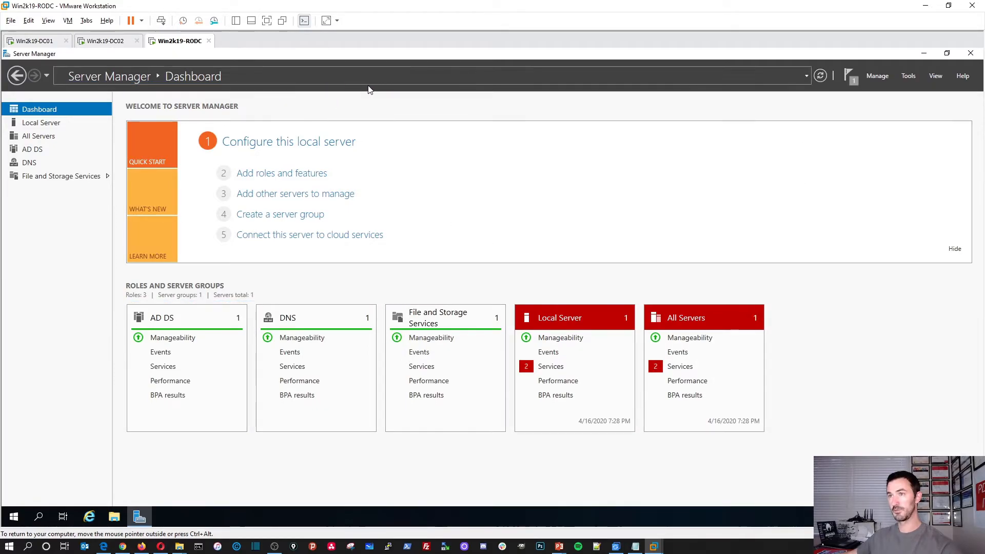
click(710, 369)
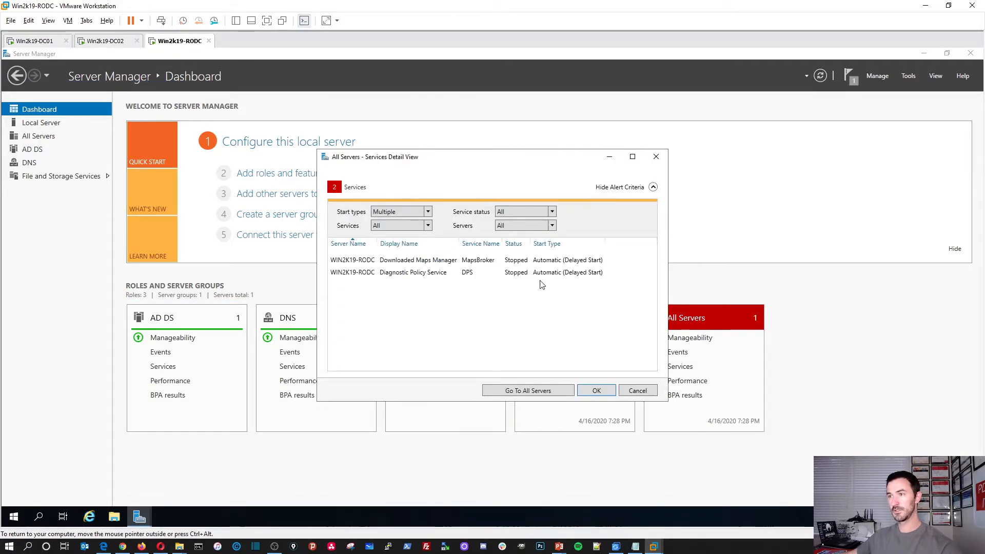
Start the Downloaded Maps Manager and Diagnostic Policy services, then show the Local Server page
click(519, 261)
right_click(519, 261)
click(544, 268)
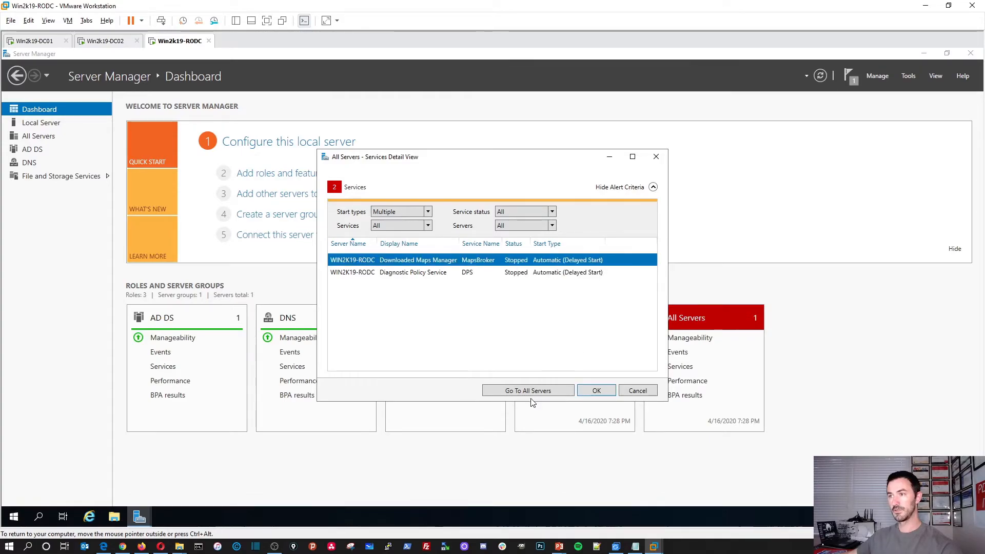
click(513, 272)
right_click(512, 272)
click(532, 280)
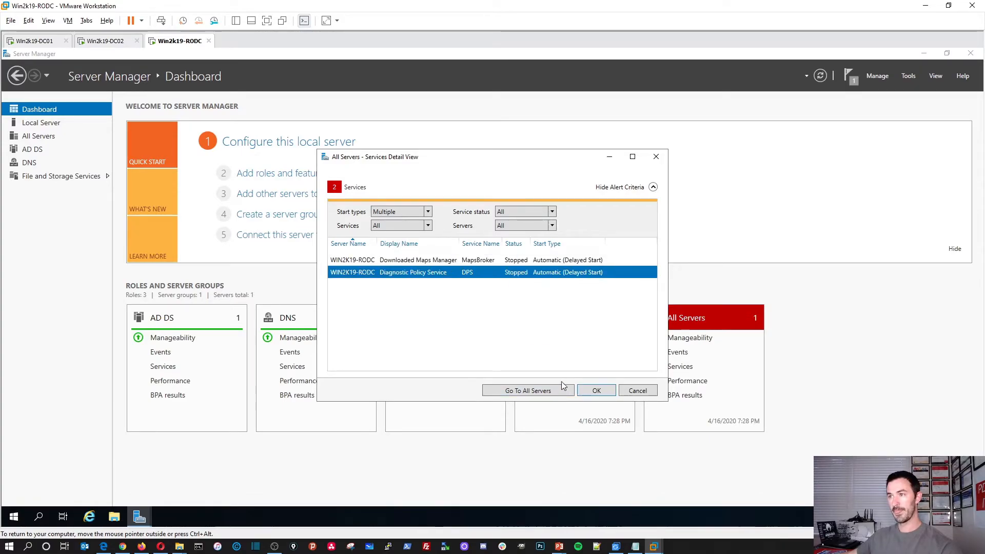
click(596, 391)
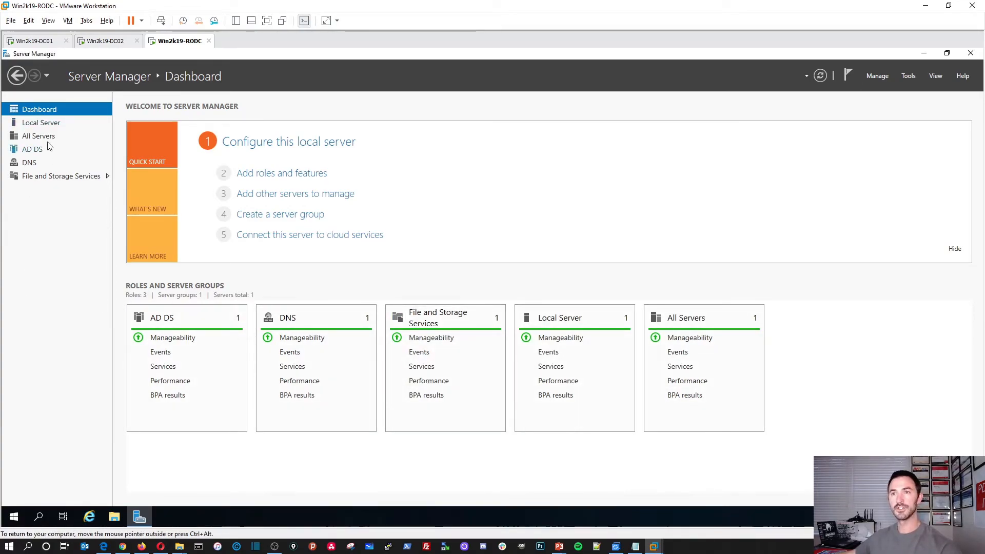
click(50, 124)
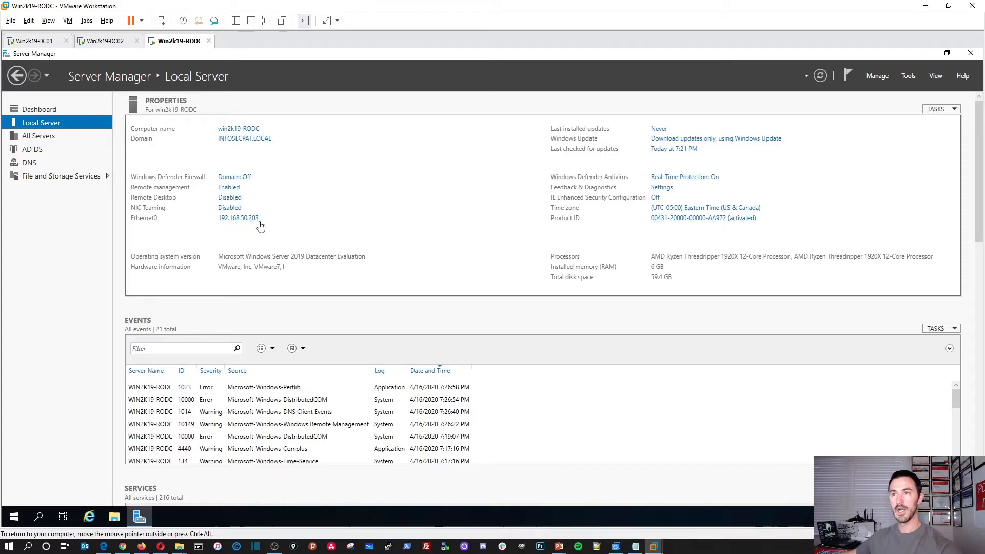
Set the Ethernet0 IPv4 alternate DNS server to 192.168.50.202
double_click(284, 198)
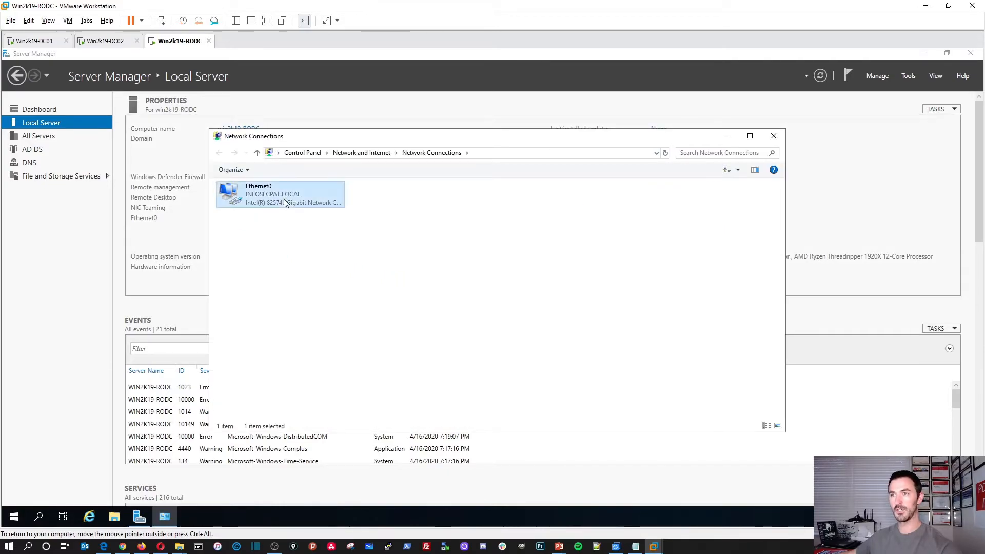
click(442, 366)
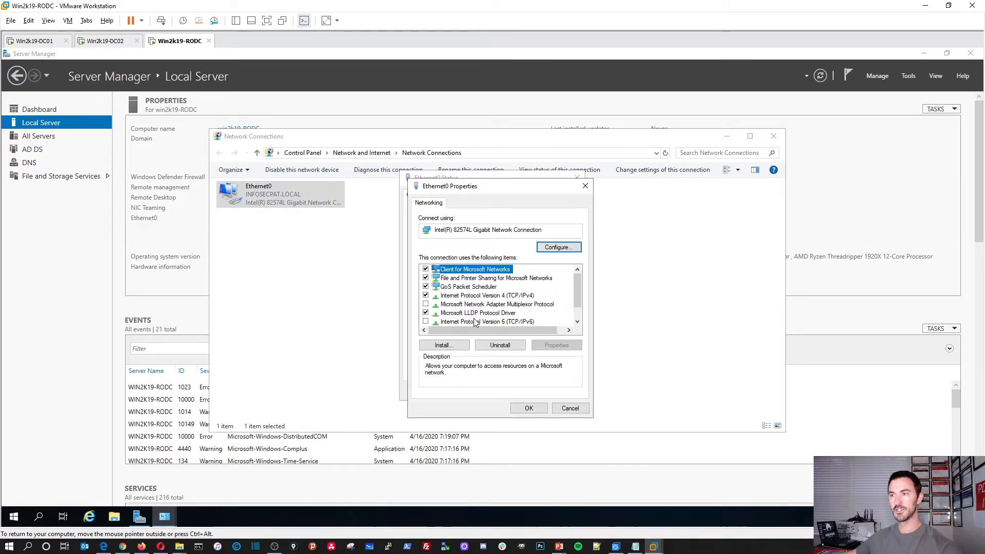
double_click(491, 297)
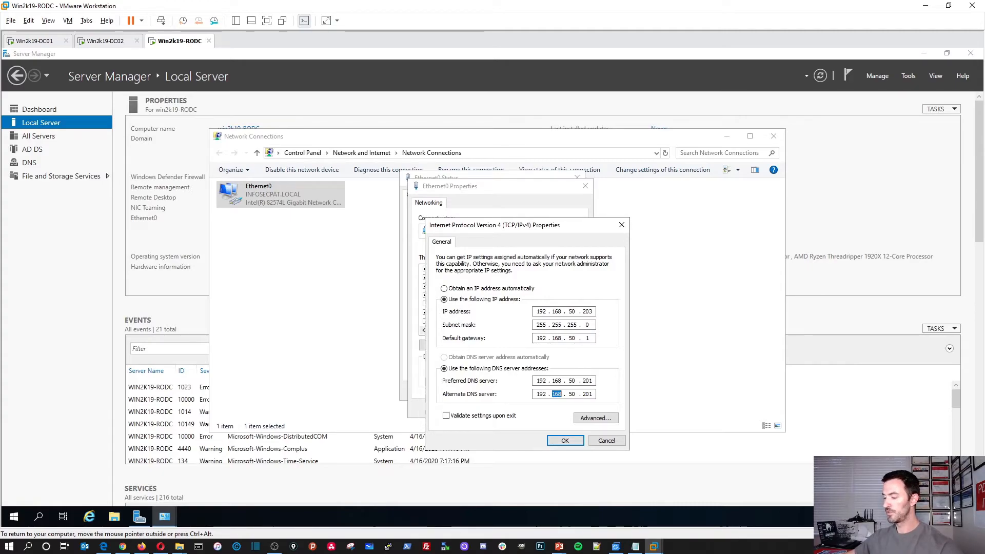
text(50 . )
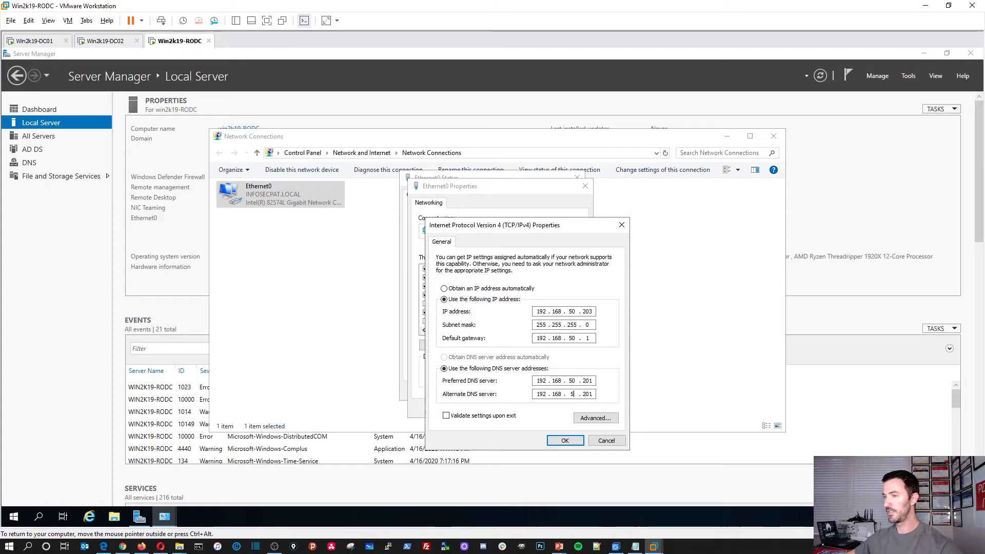
text(202)
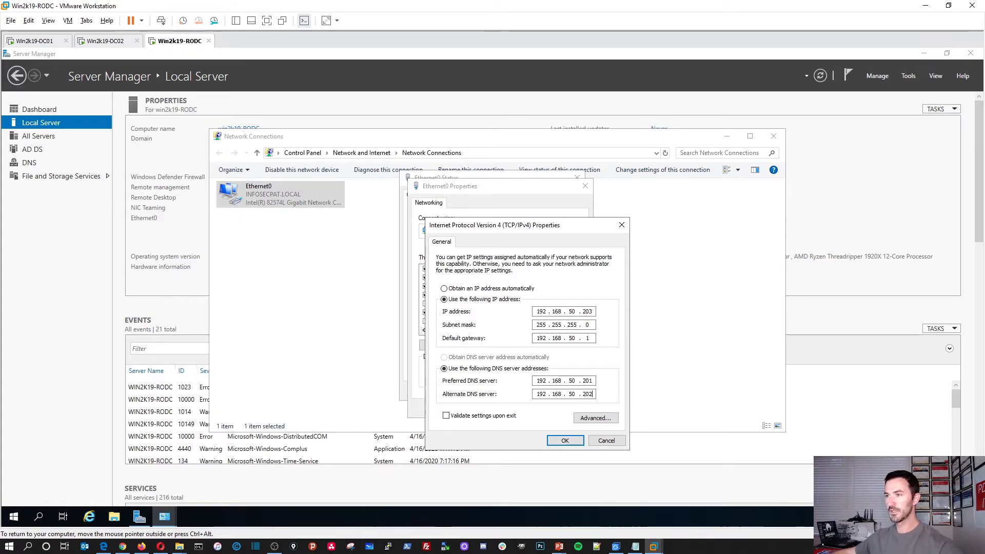
In advanced DNS settings, change the 192.168.20.202 entry to 192.168.50.203
click(594, 418)
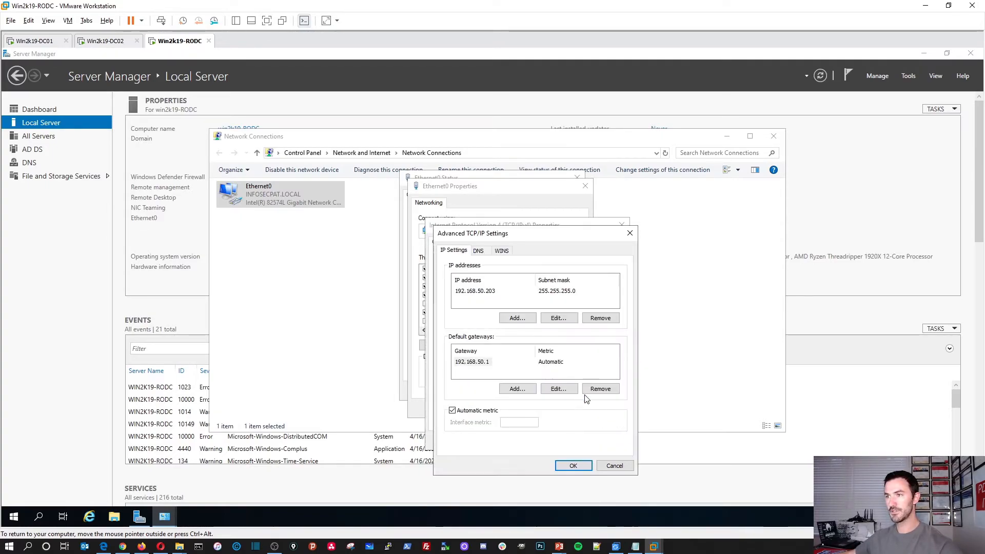
click(478, 250)
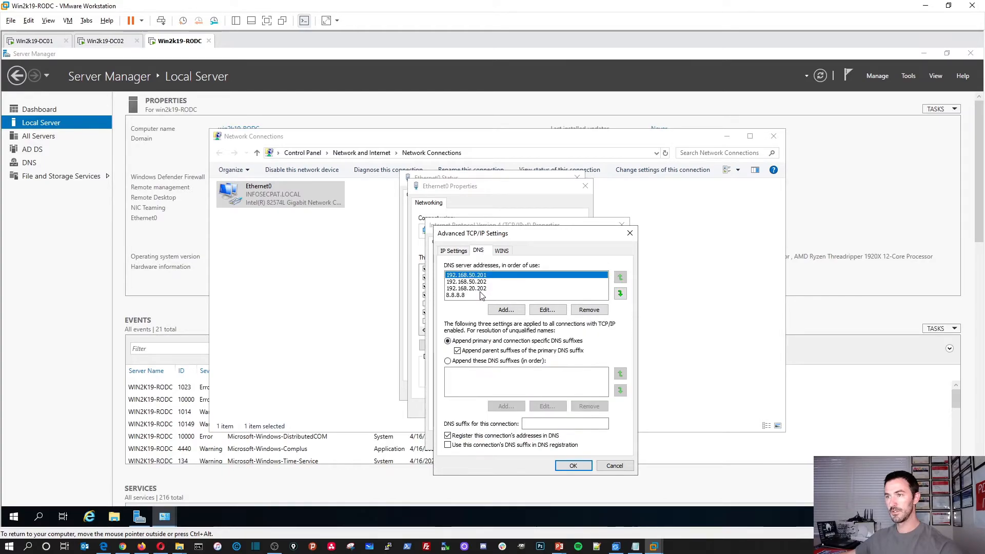
click(481, 290)
click(547, 310)
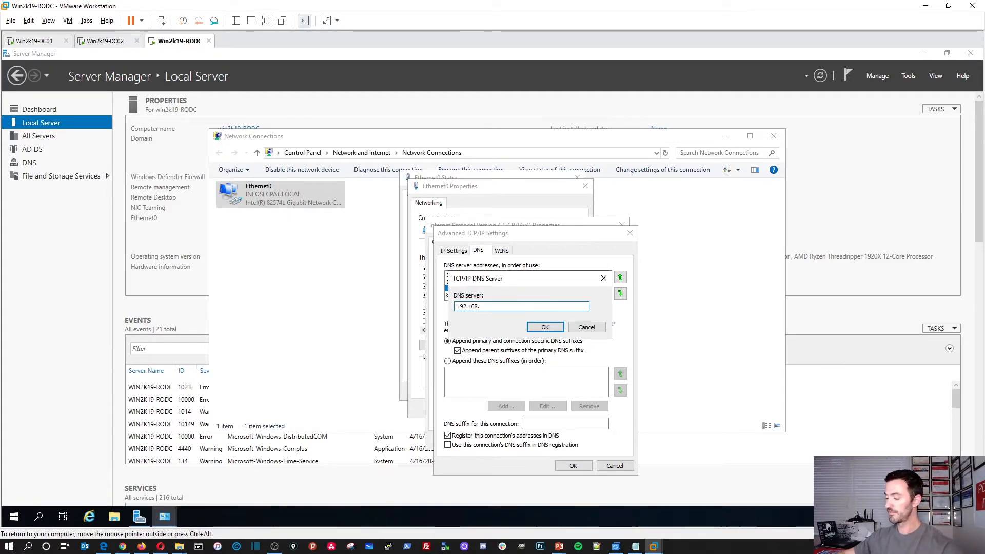
text(50.)
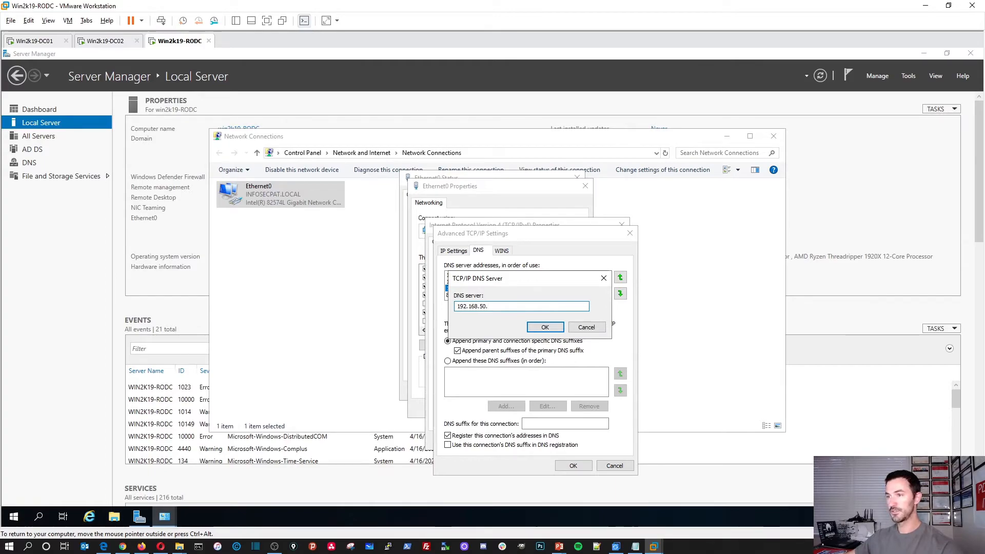
text(203)
click(545, 327)
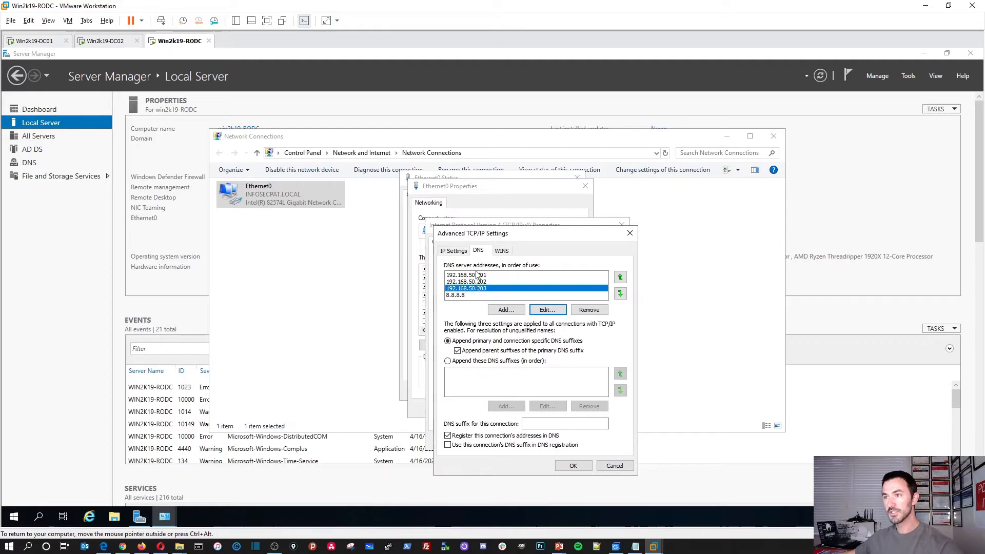
click(573, 466)
Validate and apply the new adapter settings, then close the network windows
click(508, 415)
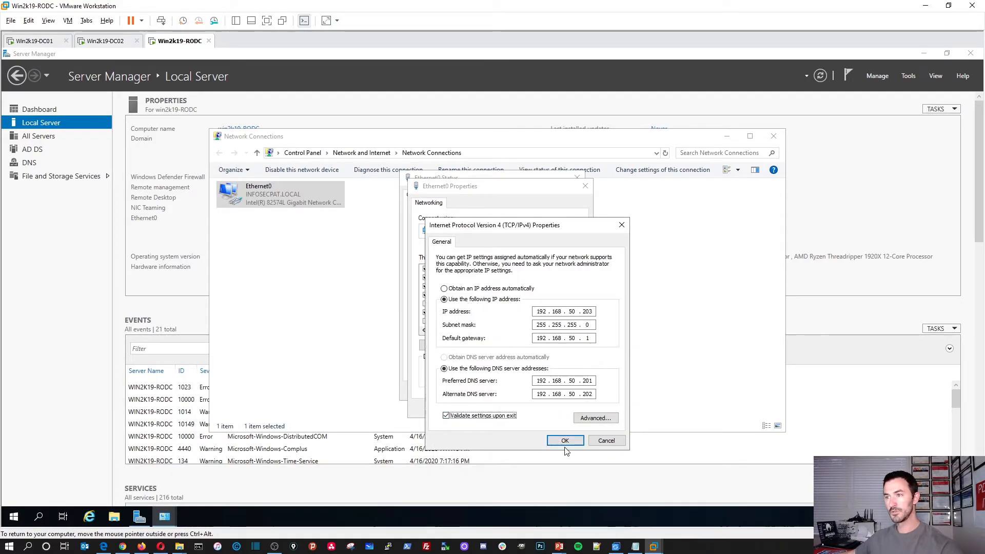
click(564, 441)
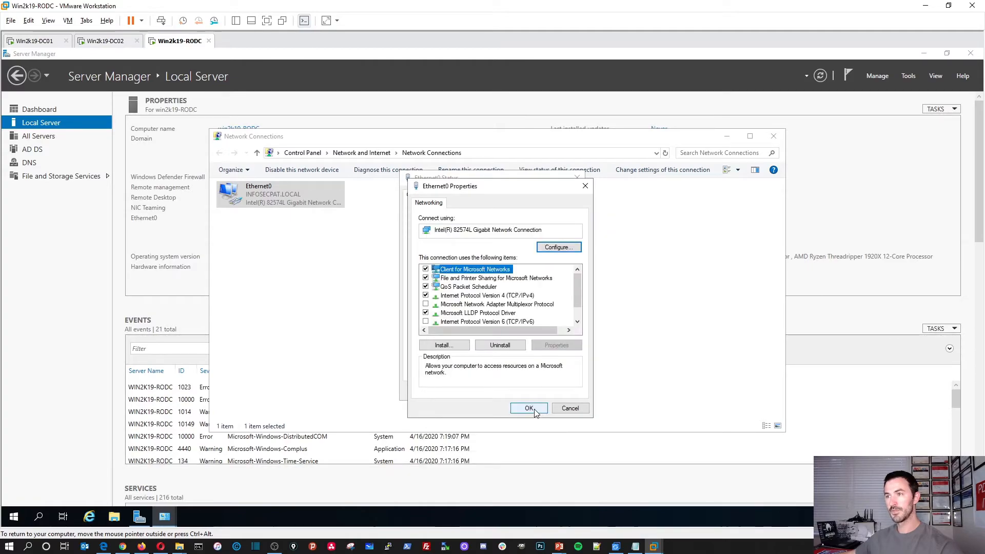
click(527, 407)
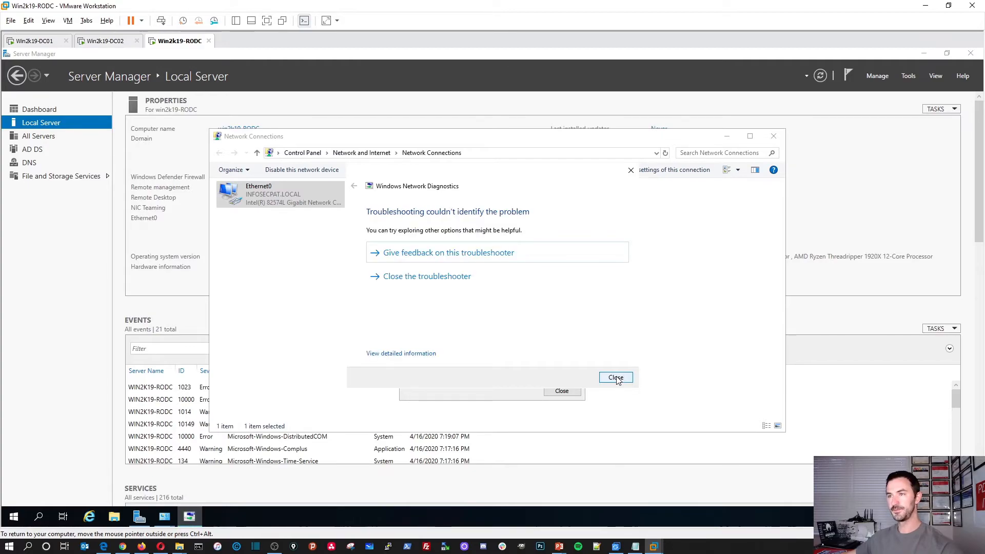
click(617, 379)
click(562, 391)
click(508, 352)
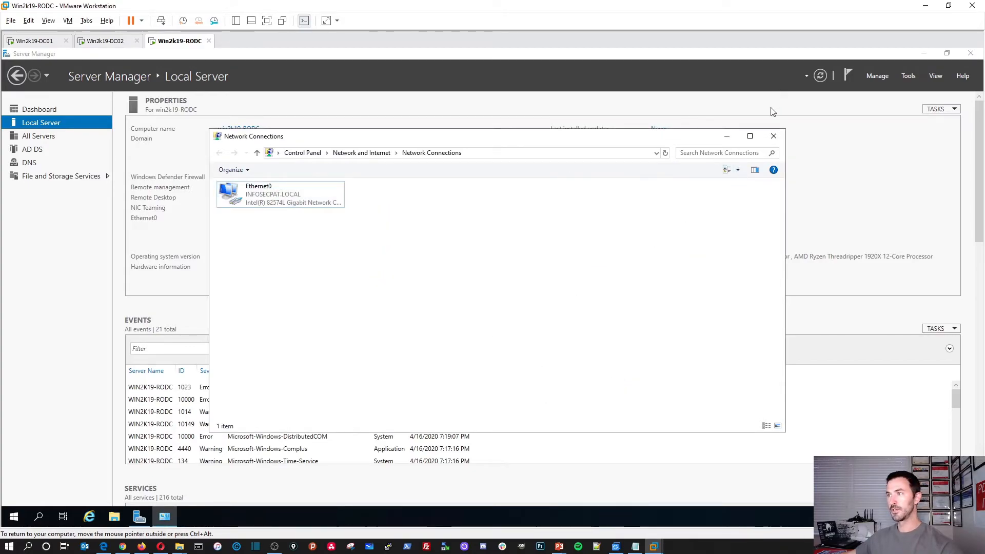
click(773, 136)
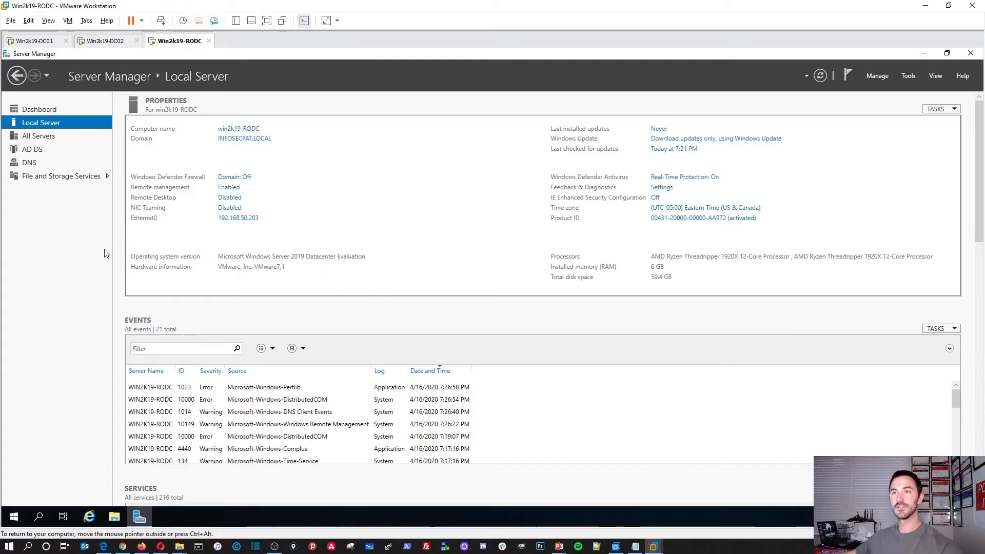
Launch DNS Manager from Server Manager's Tools menu
click(877, 76)
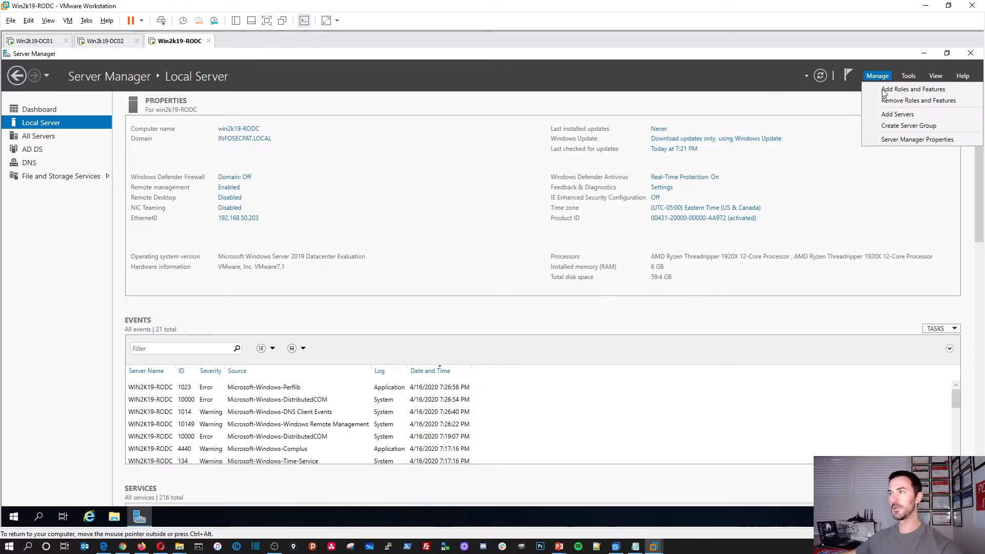
click(909, 81)
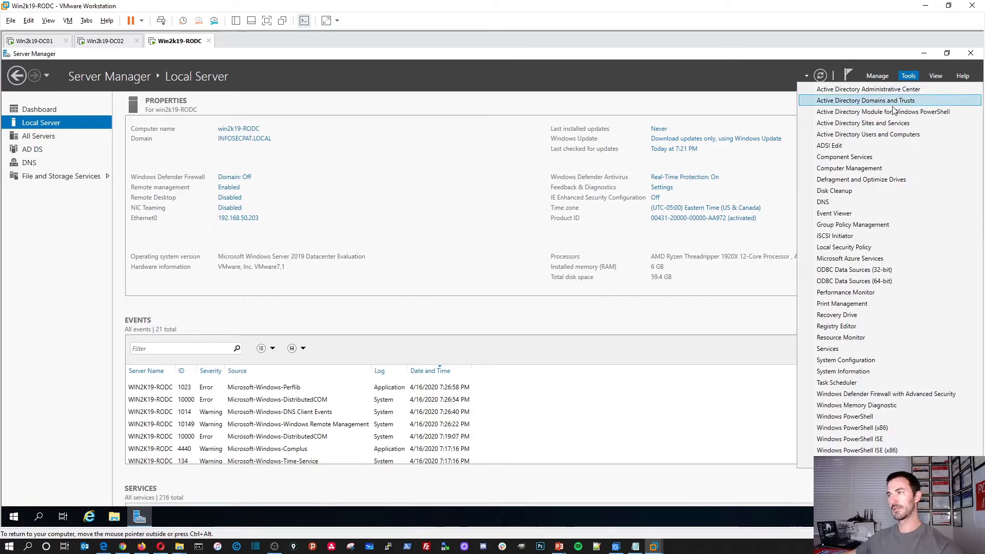
click(903, 83)
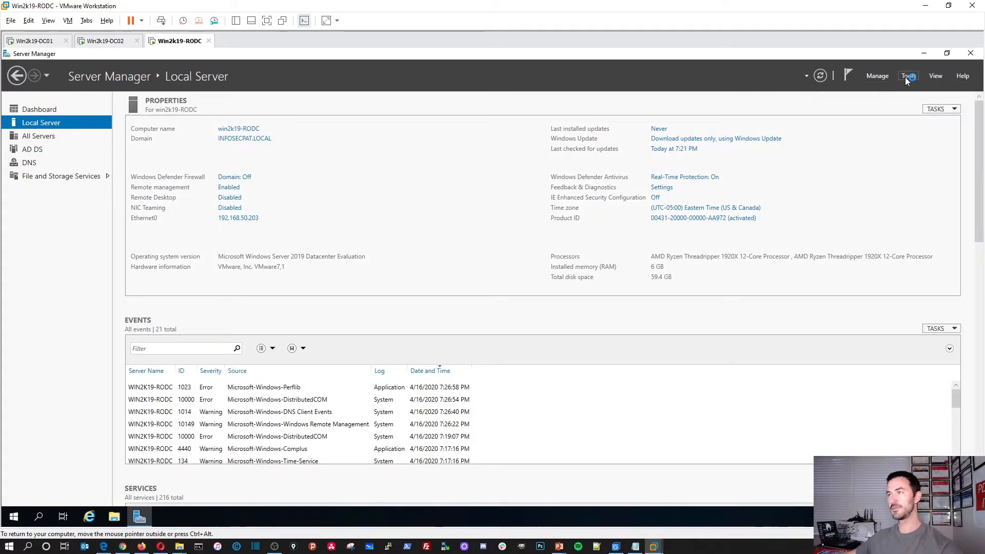
click(904, 77)
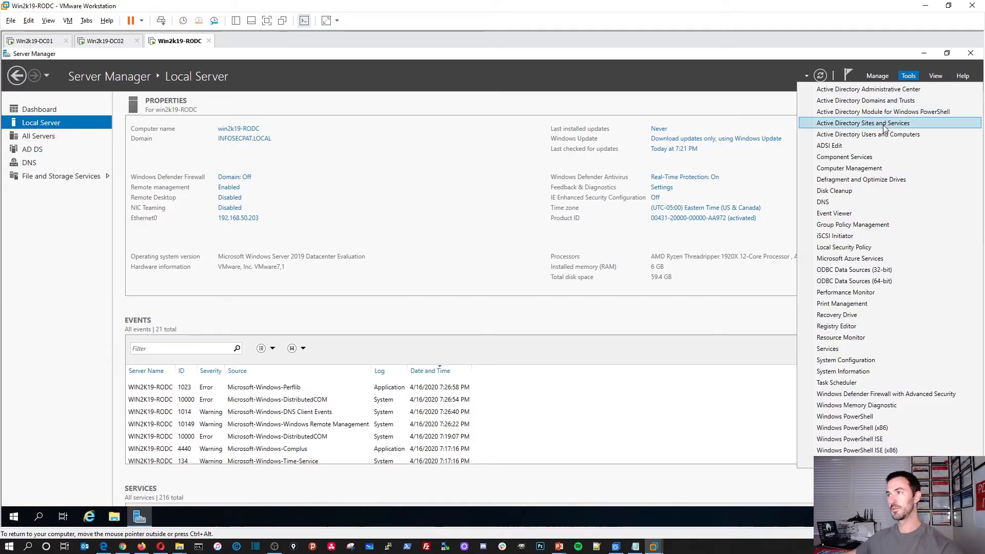
click(885, 129)
click(908, 77)
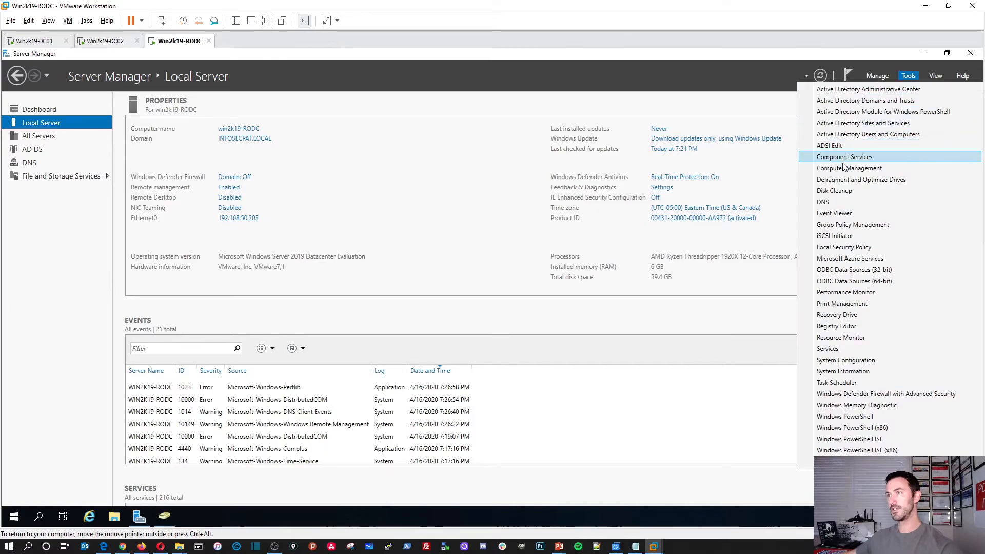
click(825, 202)
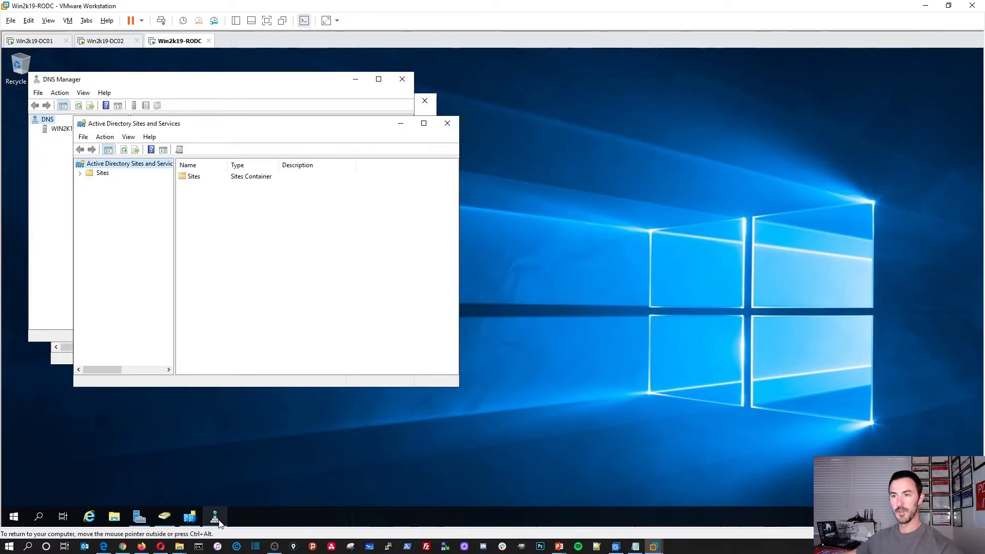
Pin DNS, Sites and Services, Users and Computers and Server Manager to the taskbar; bring ADUC forward
click(216, 517)
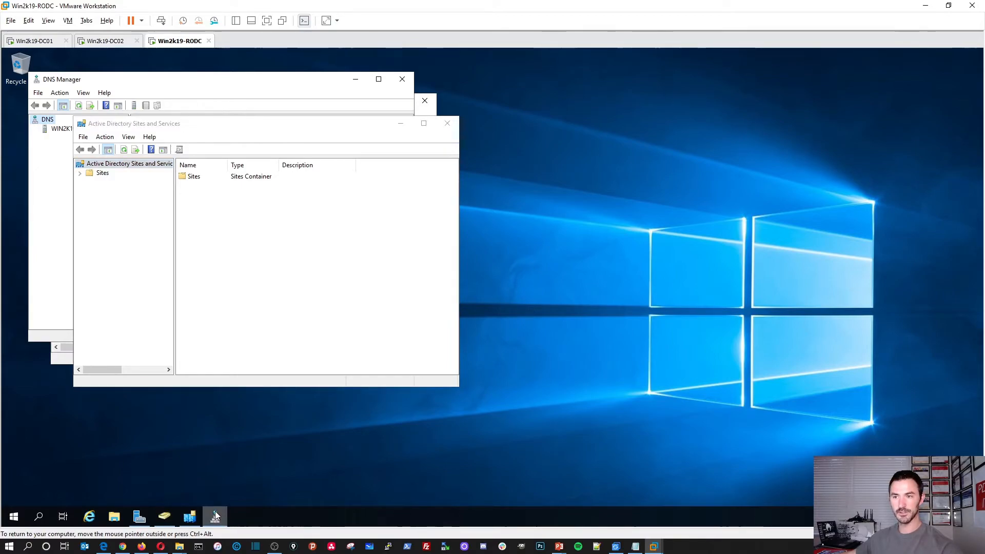
right_click(216, 517)
click(222, 482)
right_click(187, 510)
click(195, 478)
right_click(169, 509)
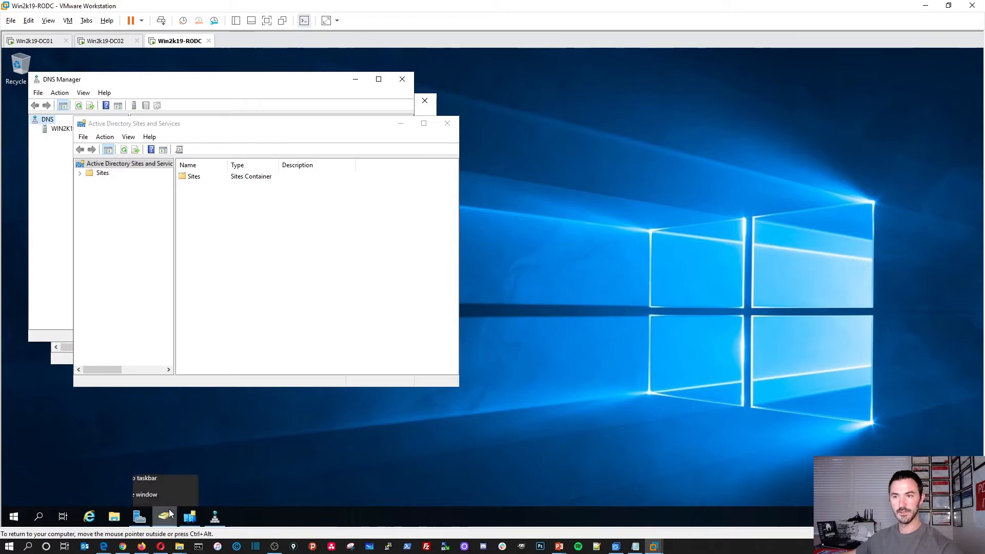
click(172, 482)
right_click(134, 513)
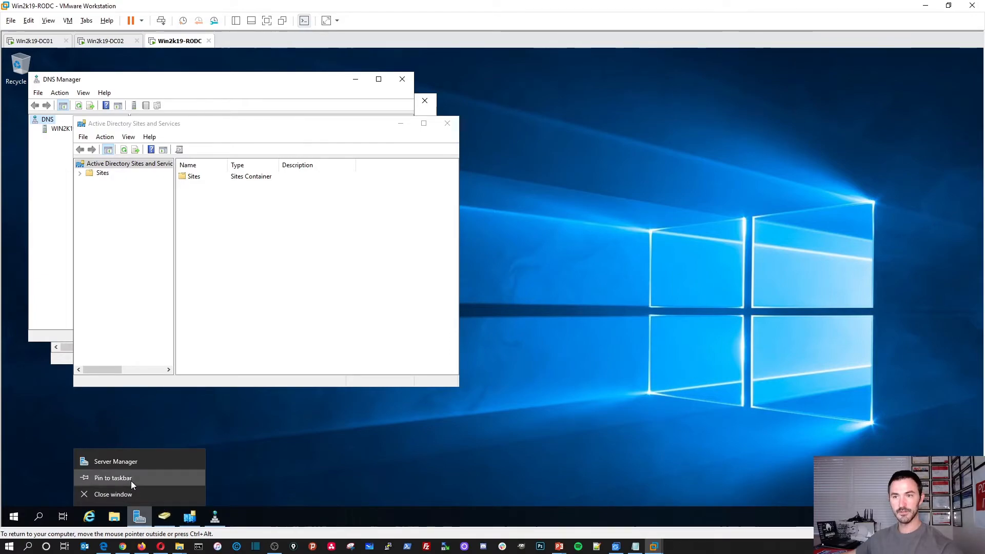
click(131, 481)
drag(354, 126, 488, 130)
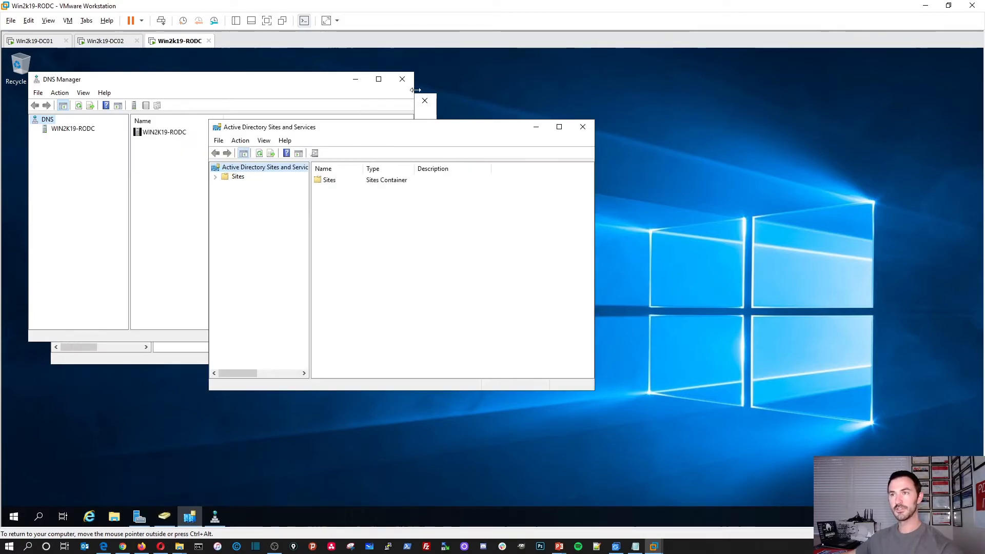
click(165, 516)
Maximize ADUC and list the three domain controllers with widened columns, selecting WIN2K19-RODC
double_click(237, 110)
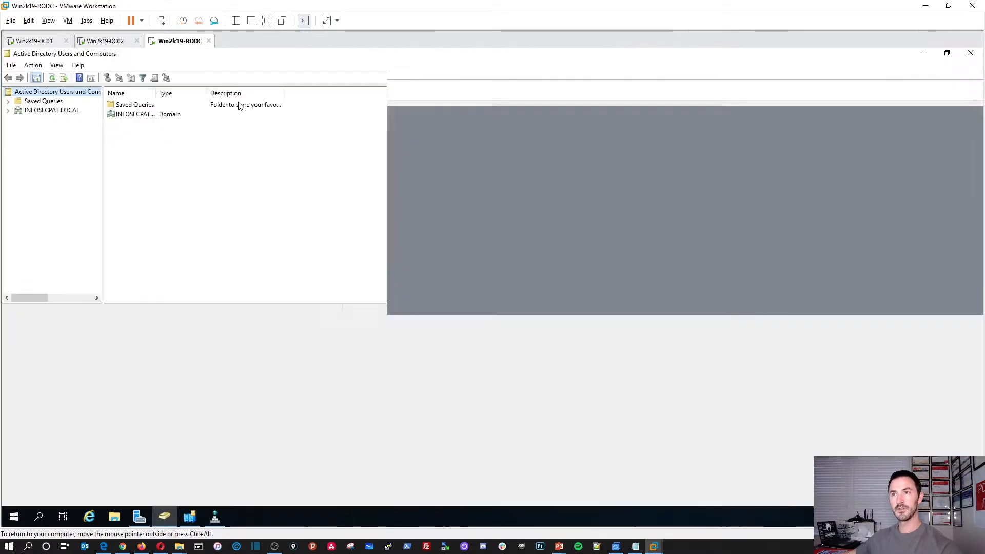
double_click(124, 115)
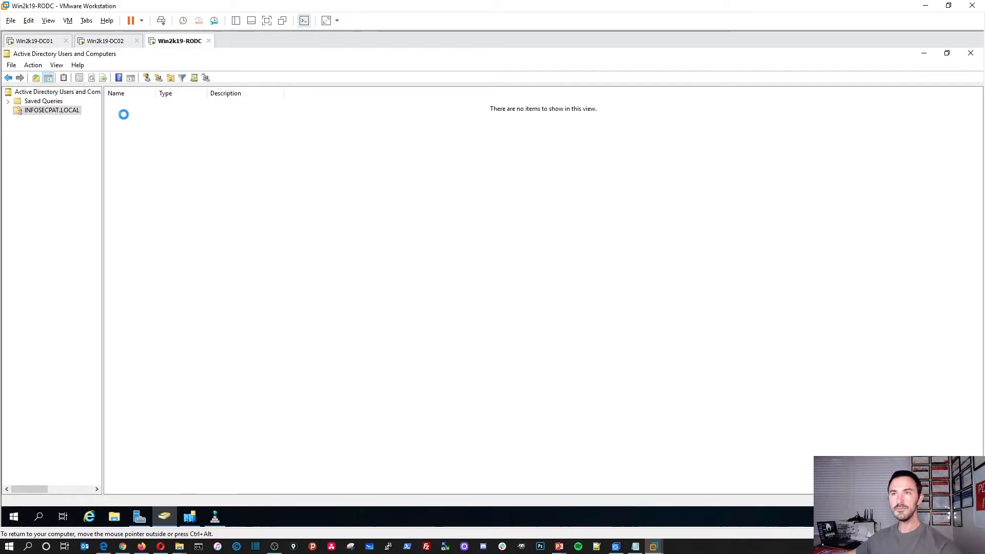
double_click(130, 134)
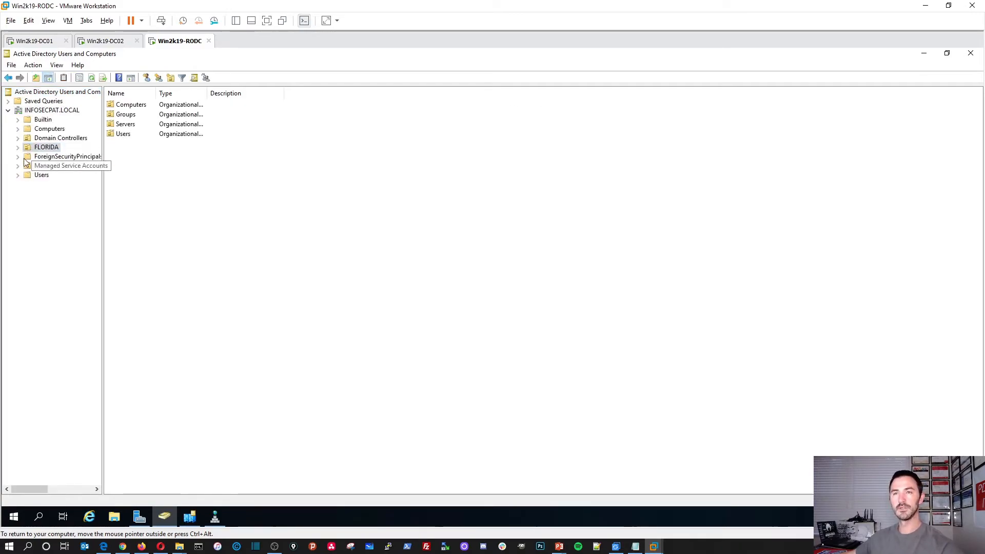
click(51, 110)
double_click(135, 125)
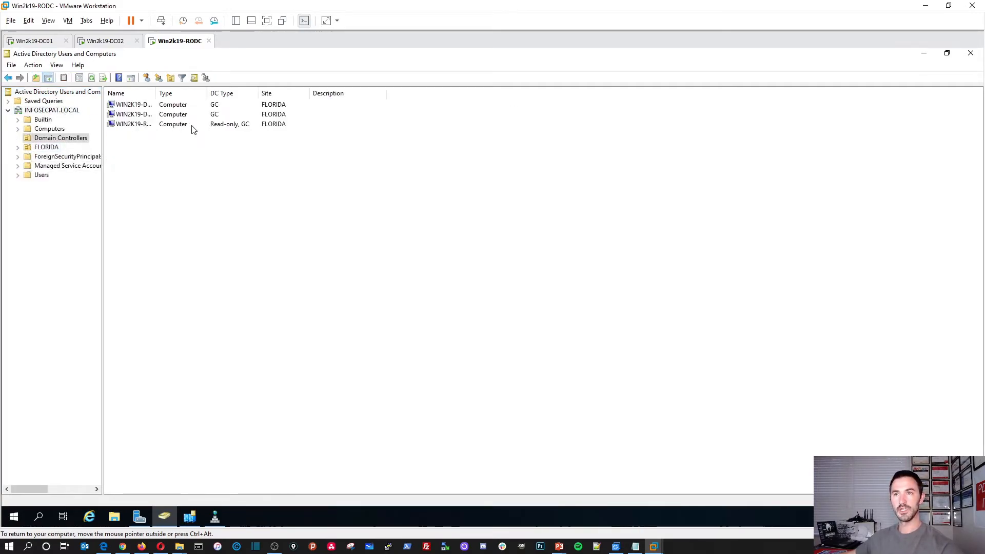
drag(157, 90, 210, 91)
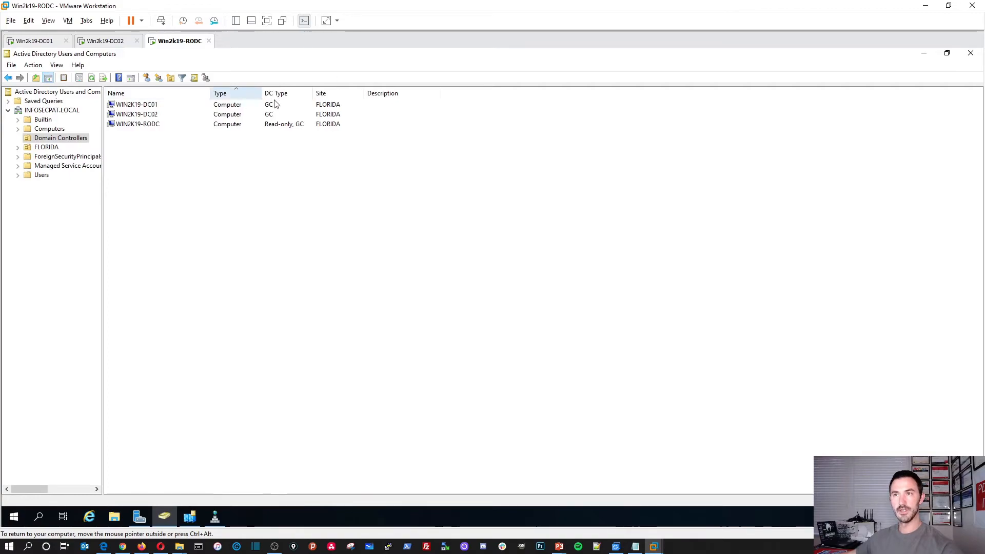
double_click(260, 91)
drag(295, 93, 368, 93)
drag(268, 88, 285, 90)
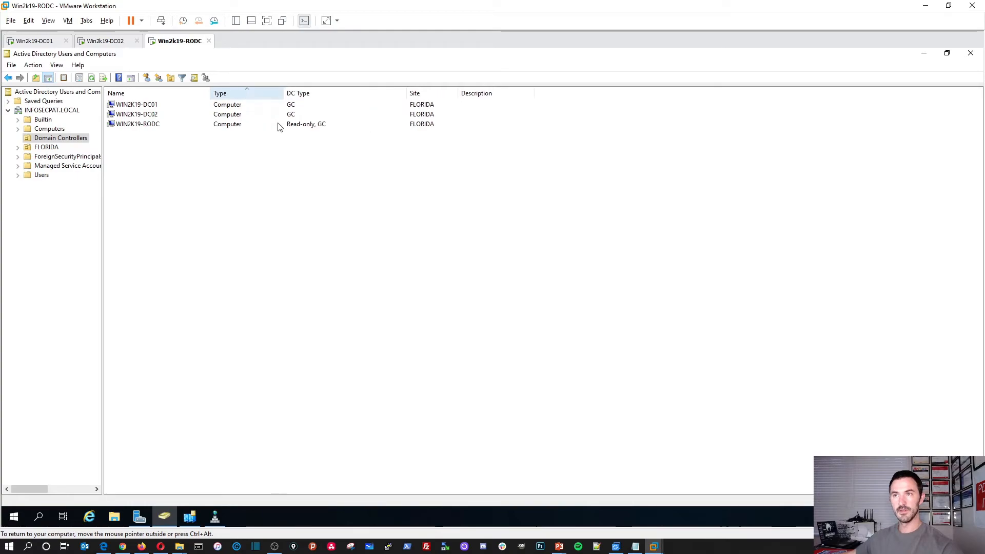
click(200, 126)
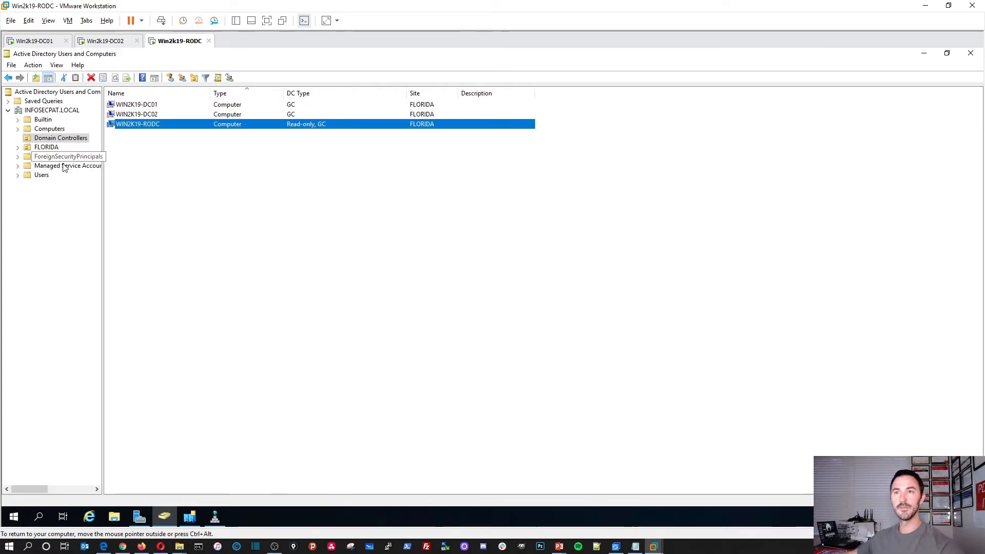
Open the FLORIDA > Users OU to view User1 and User2
click(62, 112)
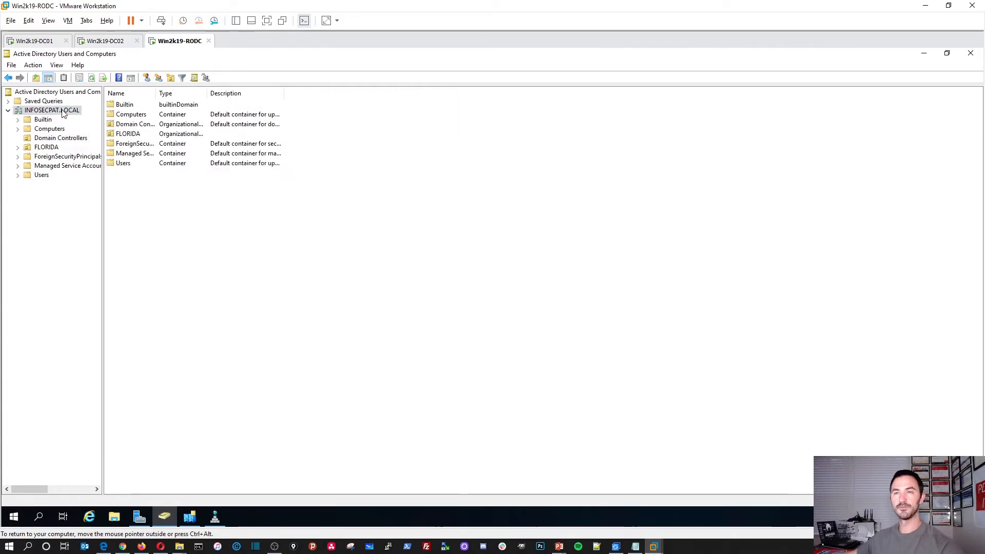
right_click(63, 113)
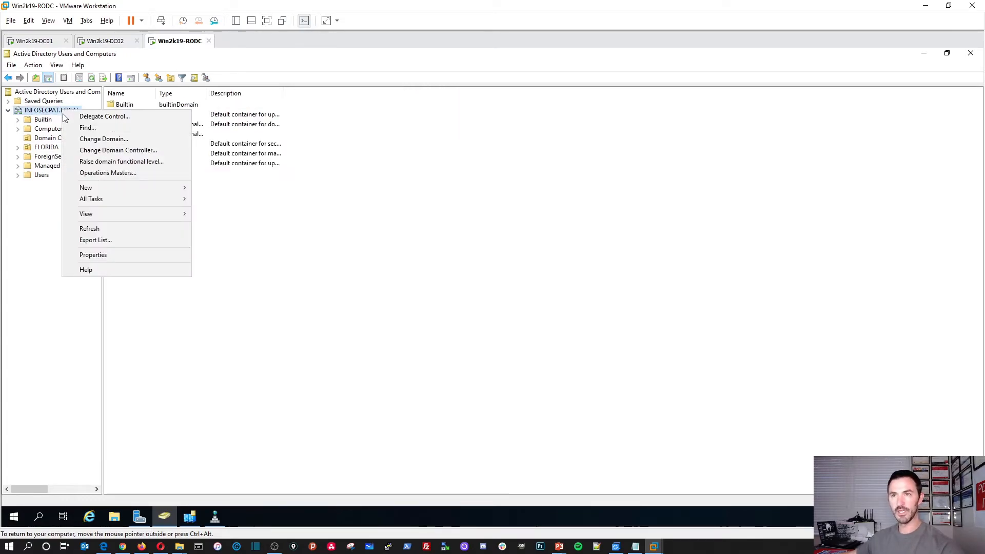
click(287, 325)
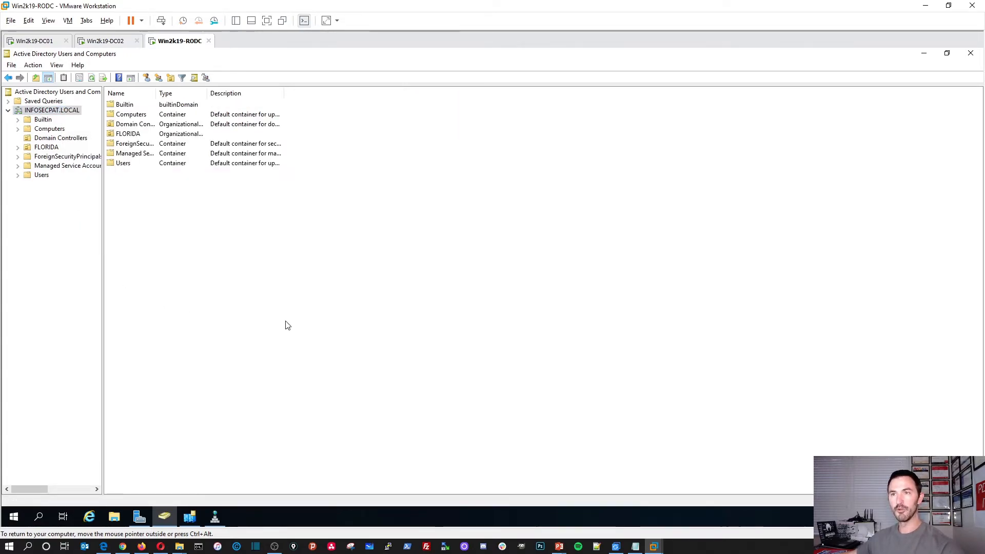
double_click(129, 135)
double_click(122, 136)
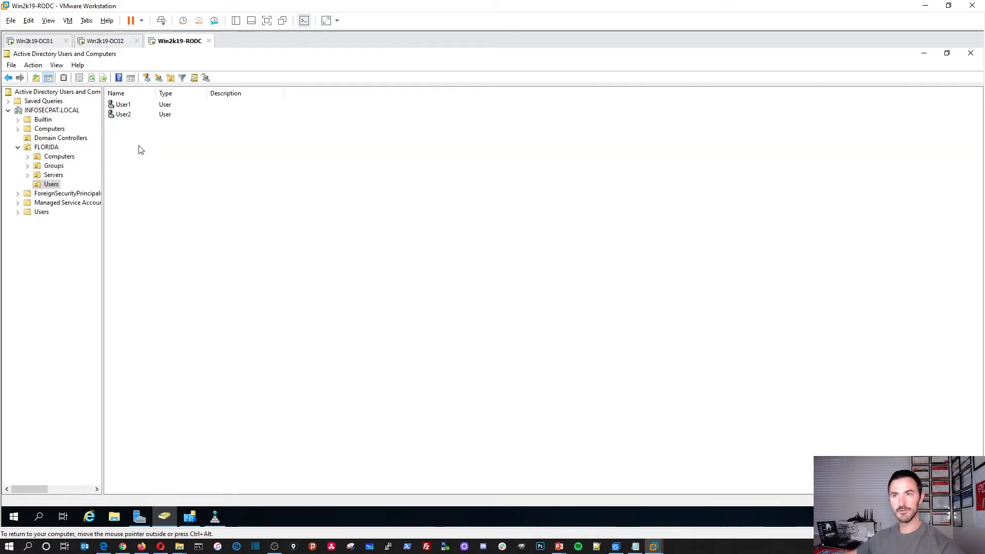
Start a new user in FLORIDA Users, then cancel the New Object – User form
right_click(157, 185)
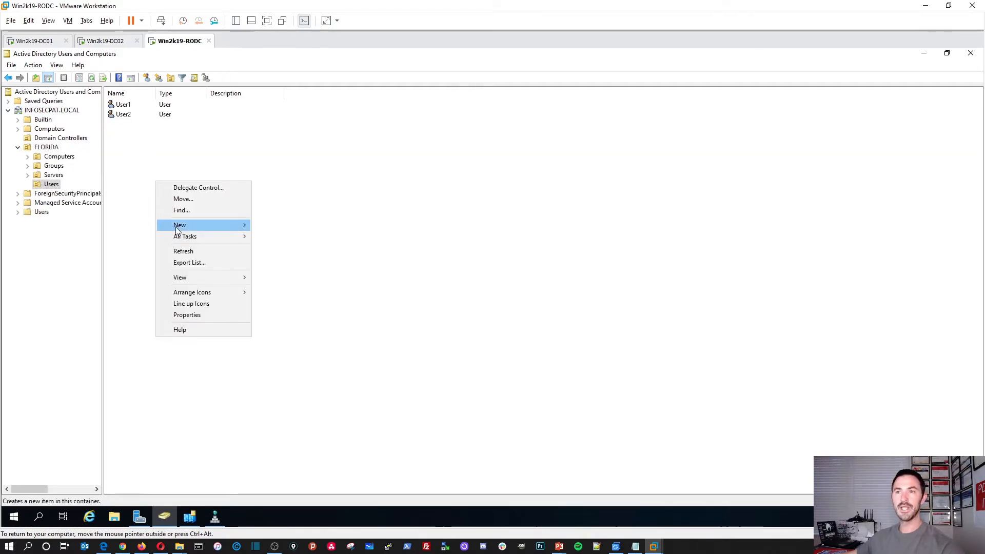
mouse_move(176, 226)
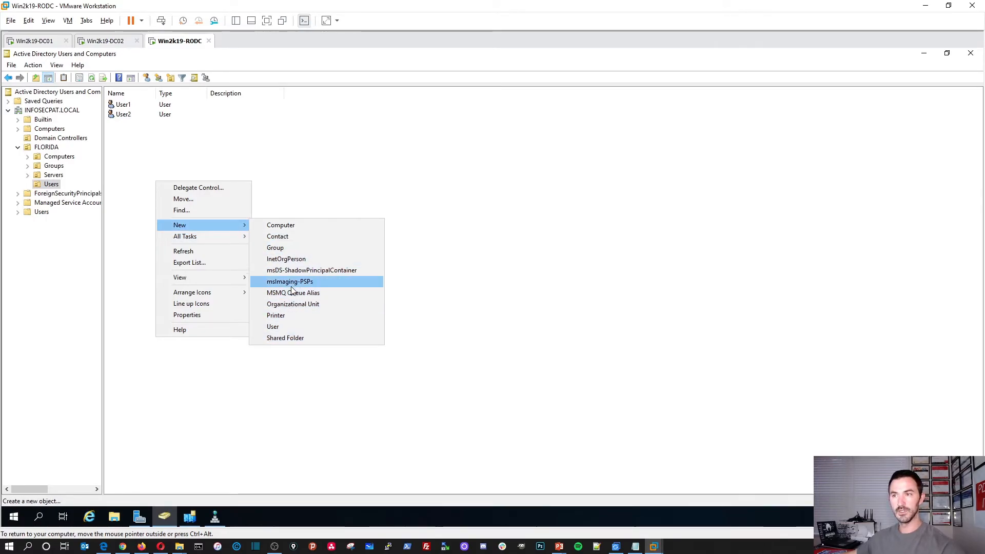
click(285, 326)
drag(123, 64, 307, 194)
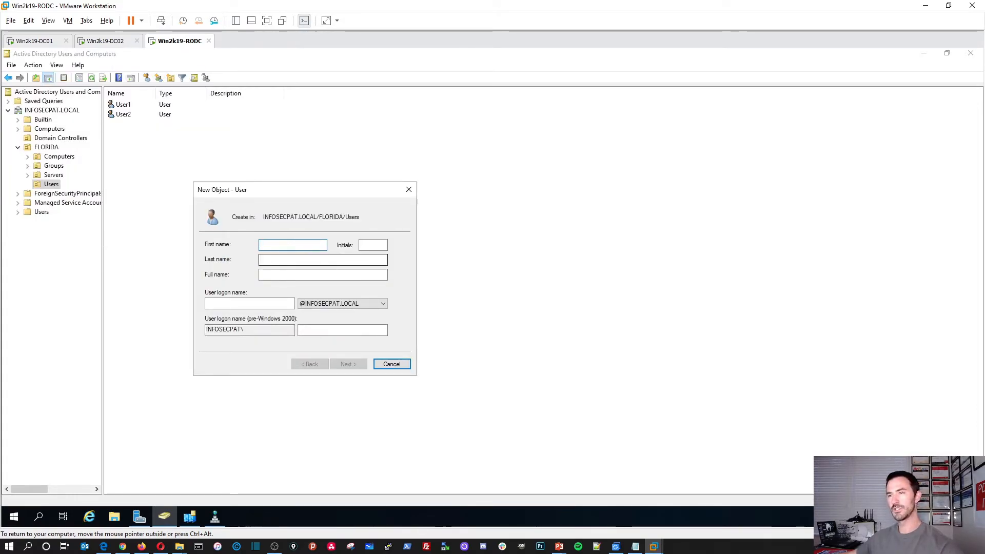
click(392, 364)
Connect ADUC to the WIN2K19-RODC domain controller and acknowledge its read-only warning
click(53, 111)
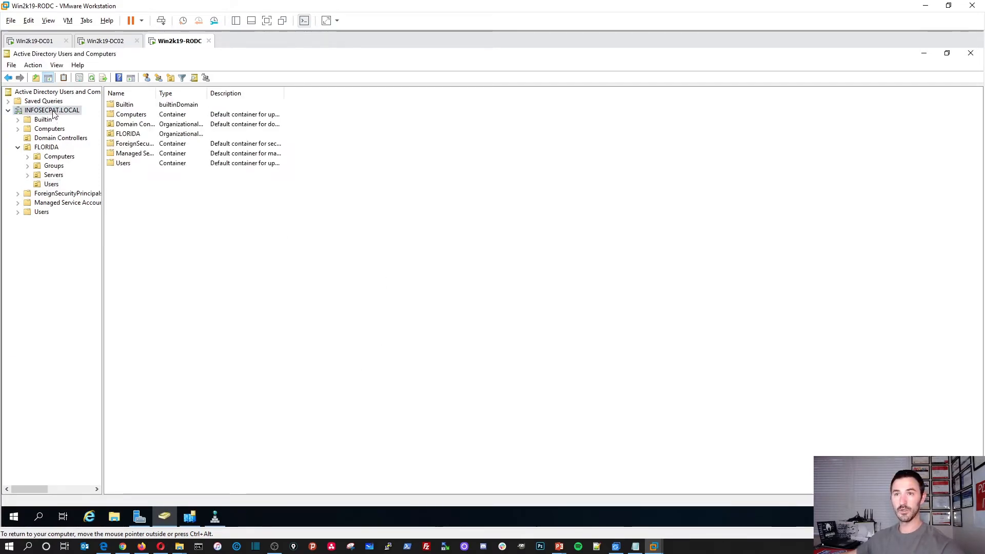
right_click(54, 112)
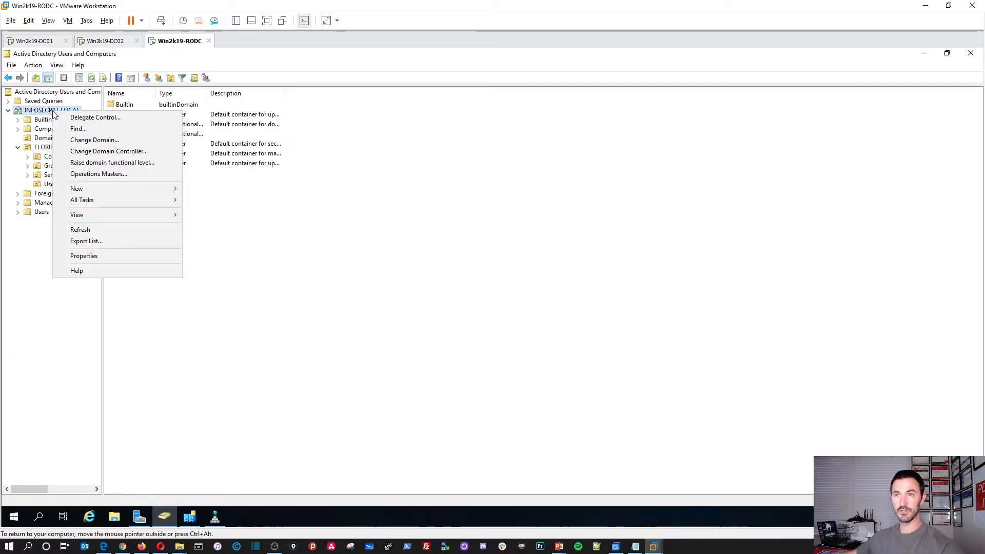
click(94, 152)
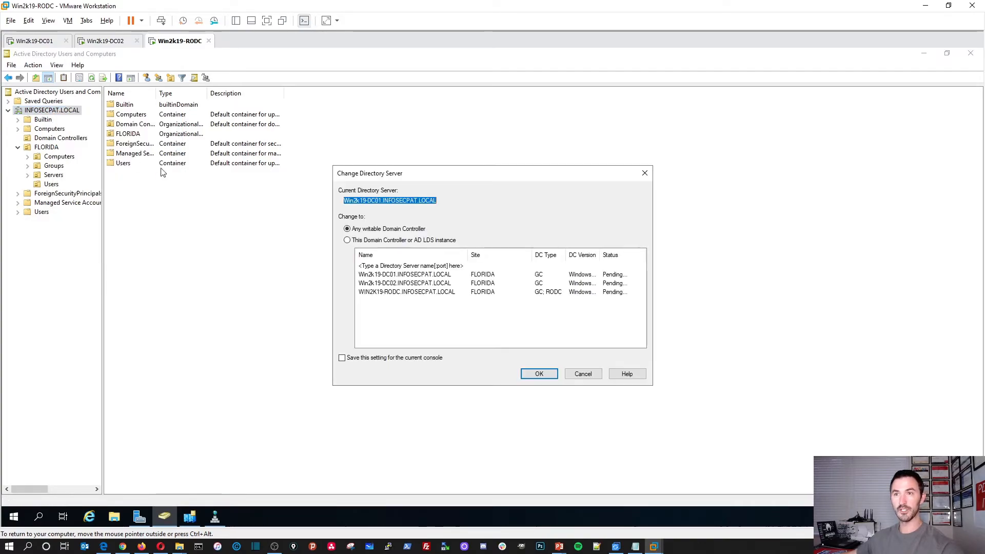
click(349, 242)
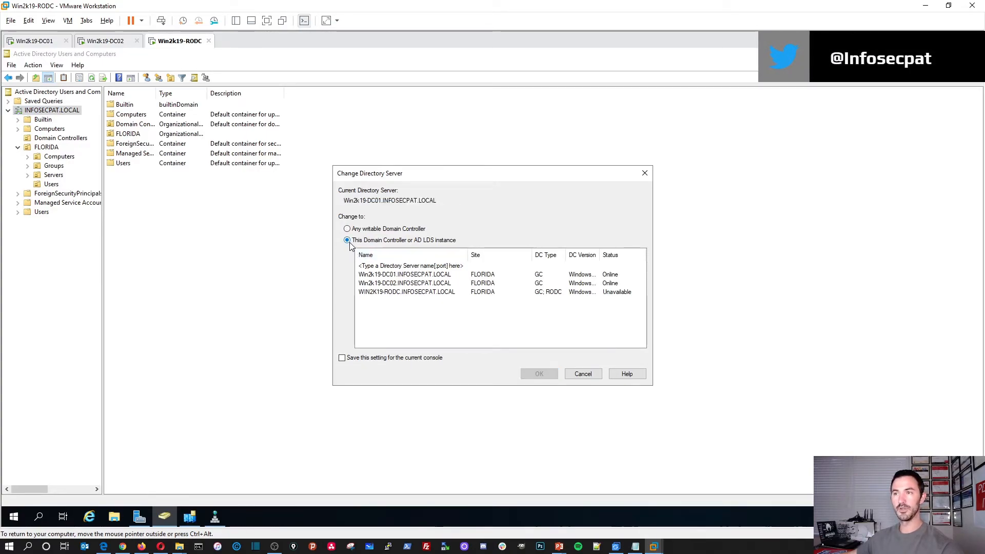
click(408, 292)
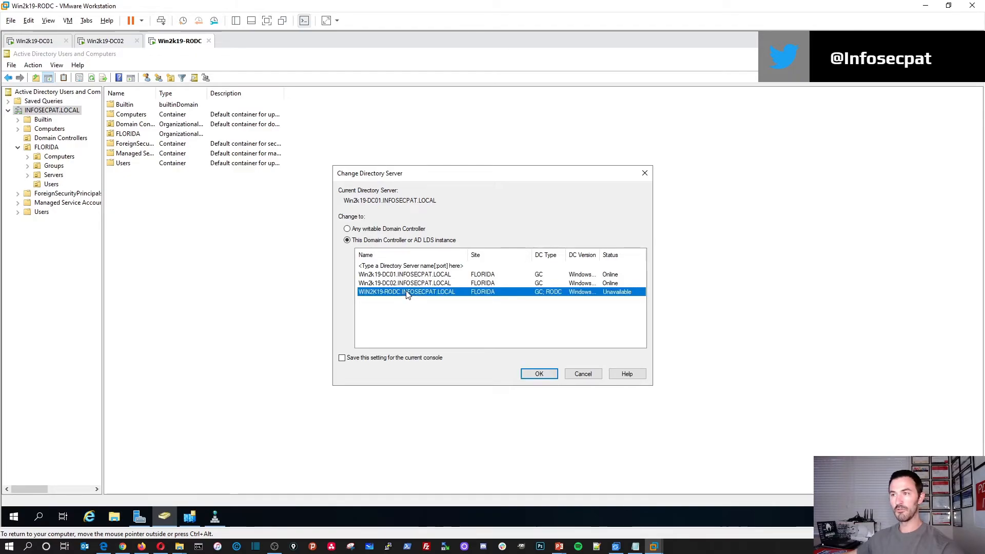
click(528, 372)
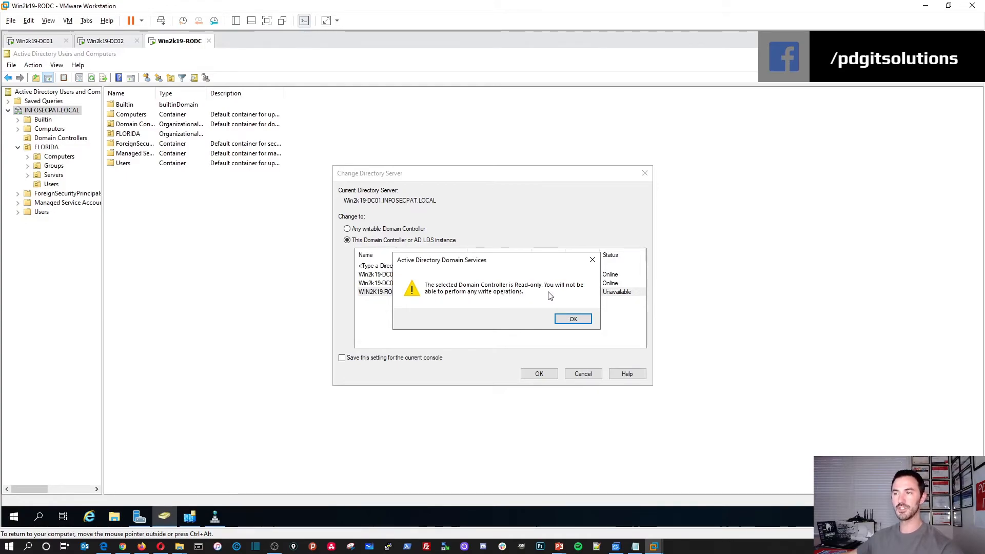
click(575, 320)
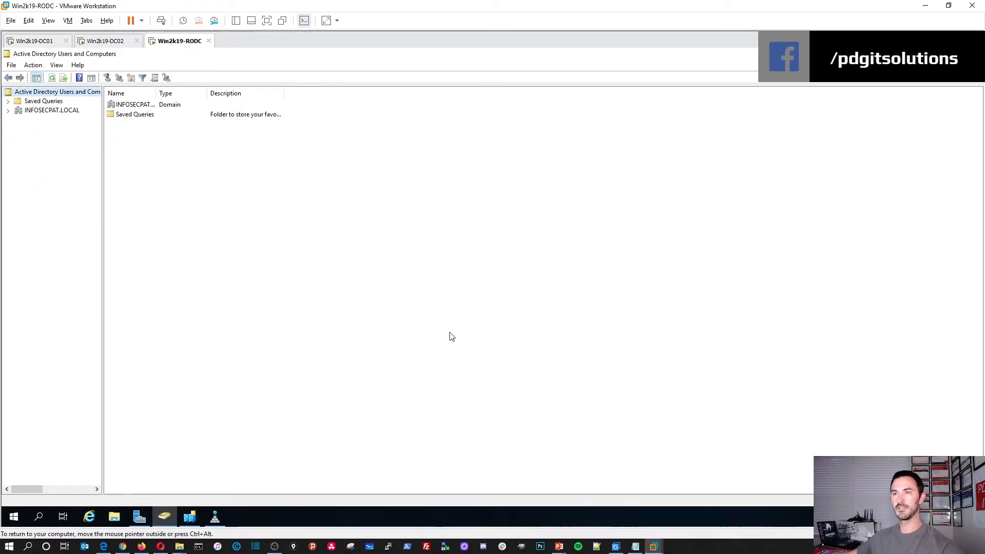
Expand INFOSECPAT.LOCAL > FLORIDA > Users and check the Users OU's context menu
double_click(130, 105)
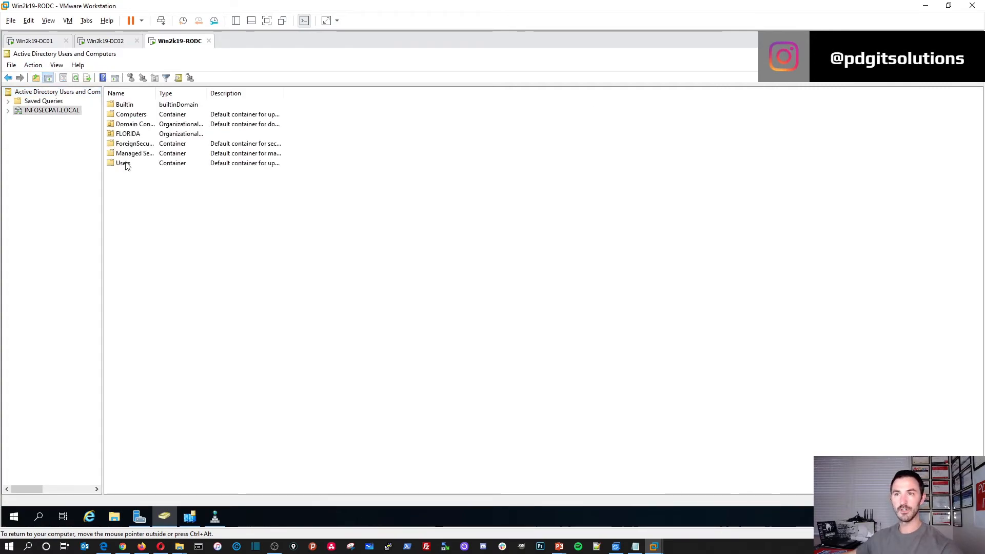
double_click(122, 133)
double_click(114, 134)
right_click(136, 150)
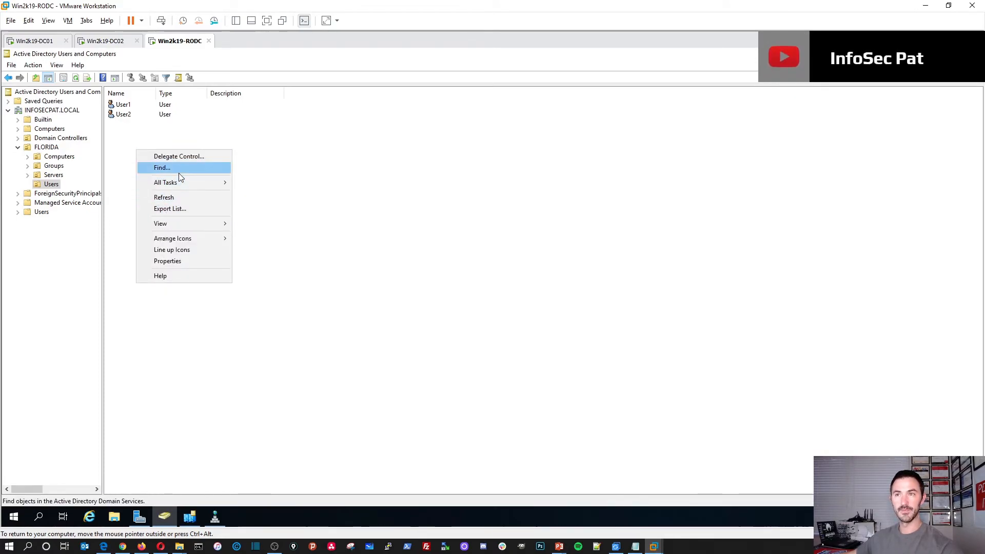
click(268, 184)
Return to the INFOSECPAT.LOCAL domain node and review its context menu
click(57, 111)
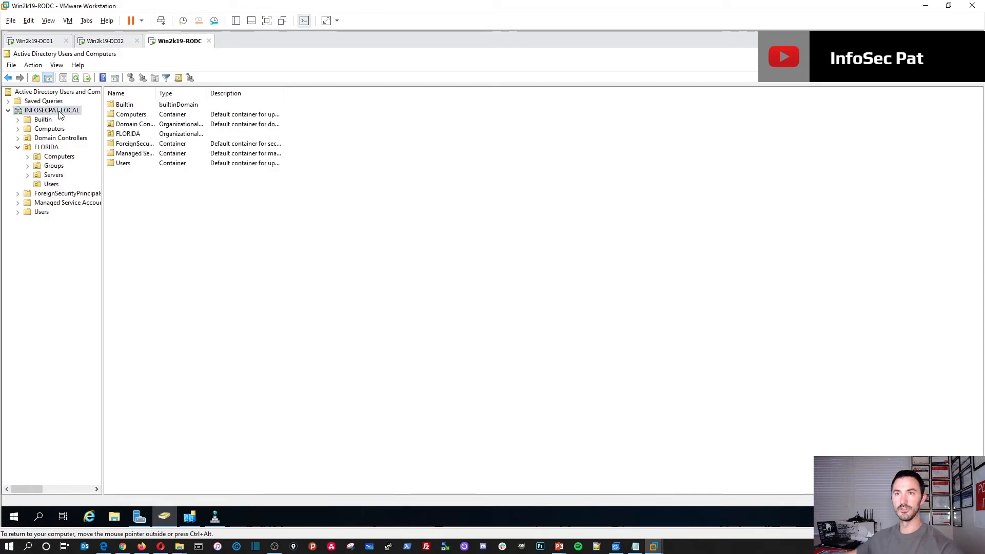
right_click(59, 115)
click(289, 298)
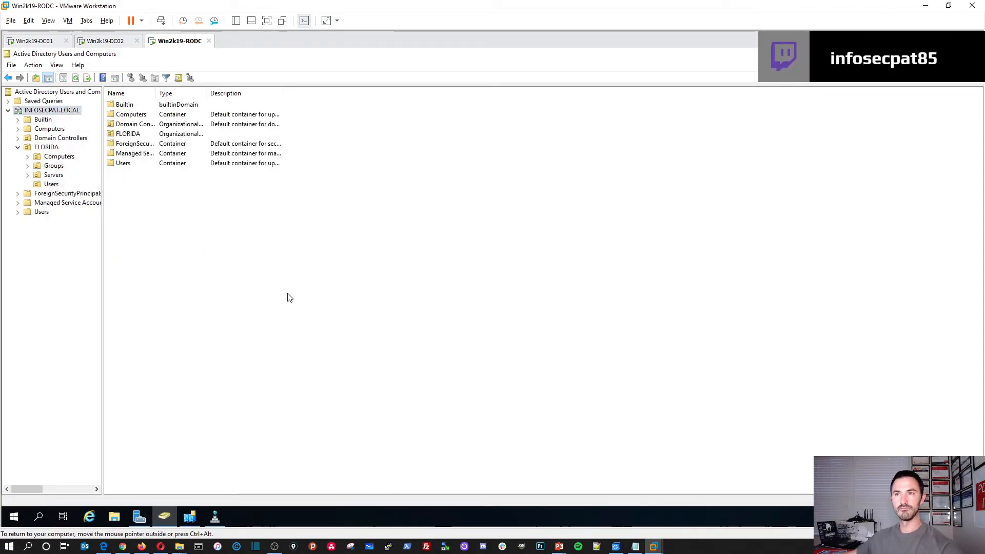
right_click(215, 292)
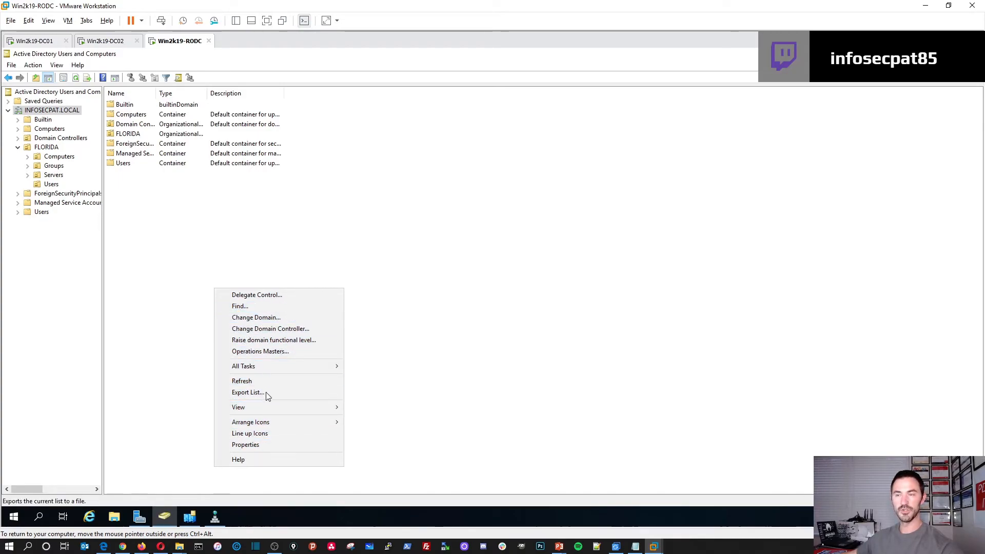
click(156, 226)
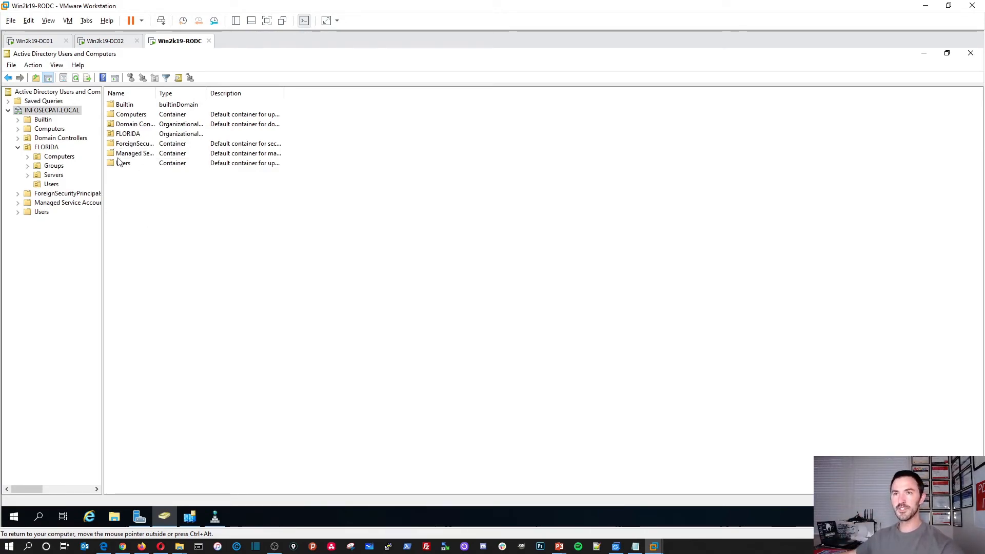
Reconnect ADUC to any writable domain controller
right_click(58, 112)
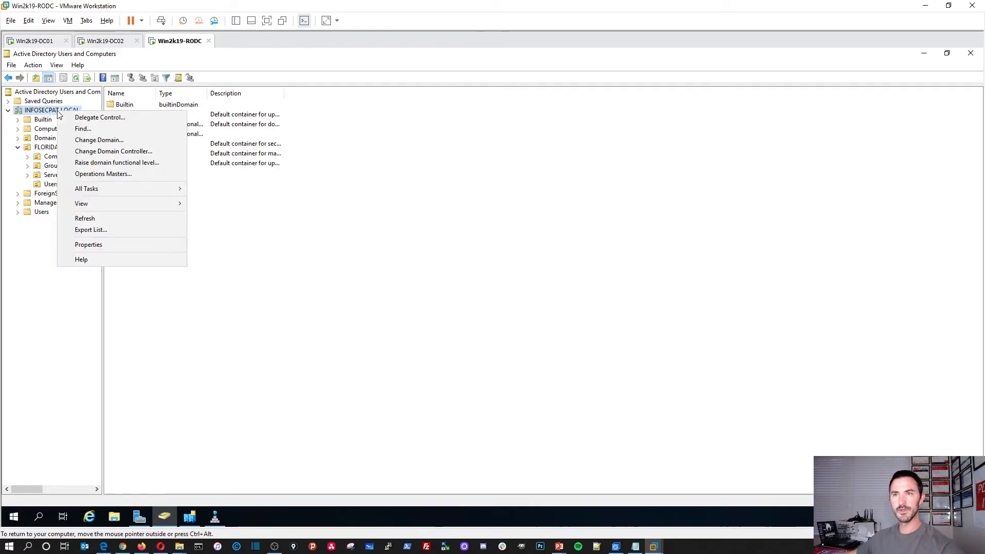
click(108, 152)
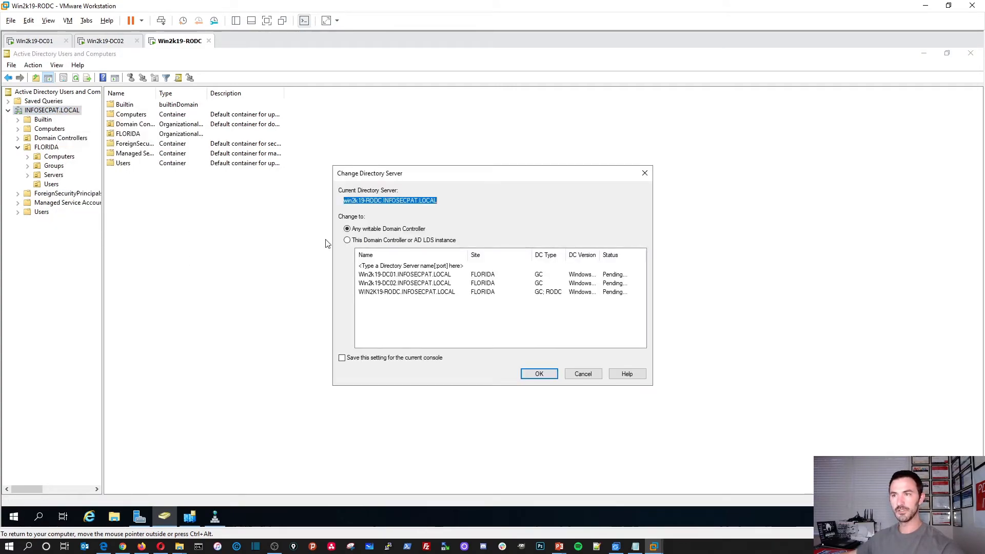
click(373, 229)
click(539, 374)
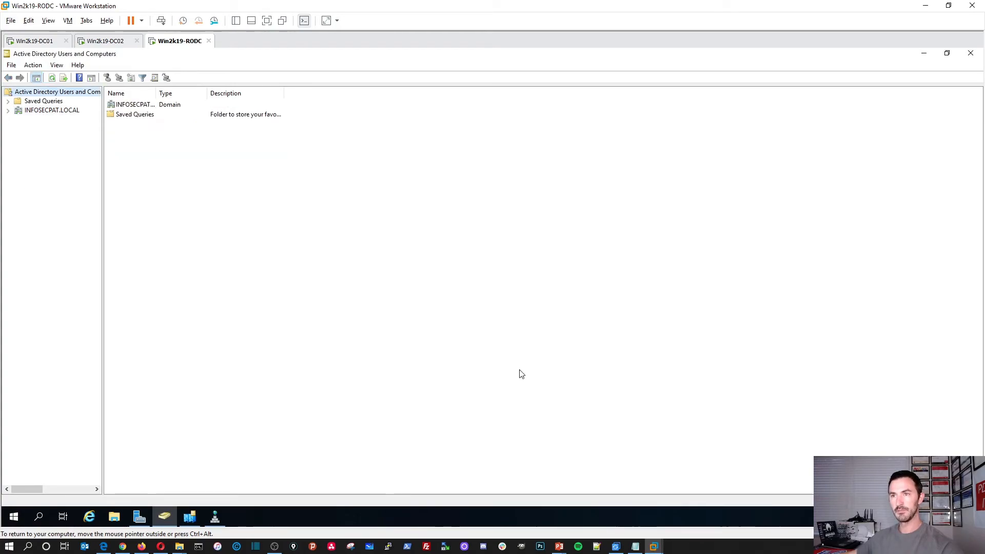
Browse FLORIDA > Users, start and cancel a new user, then list the Domain Controllers
double_click(134, 106)
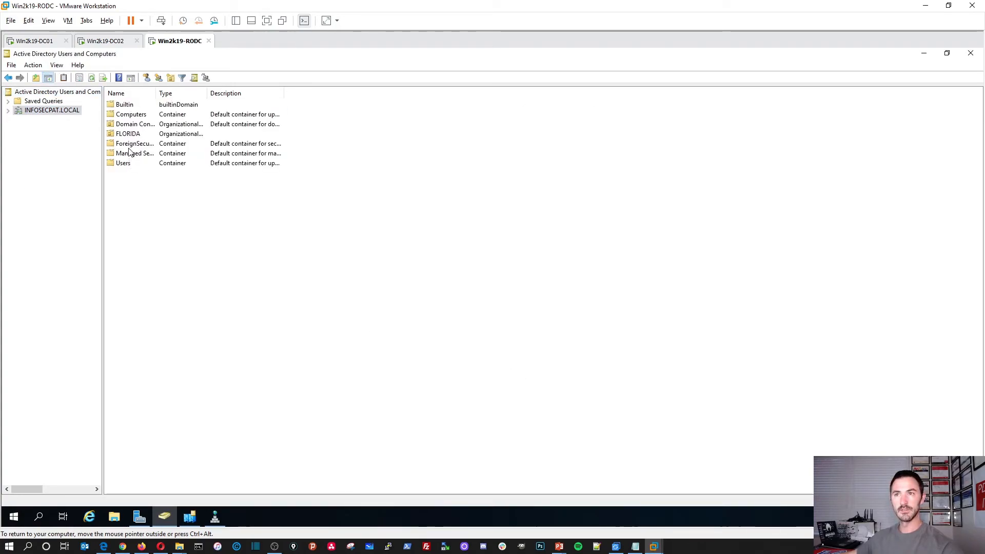
double_click(126, 135)
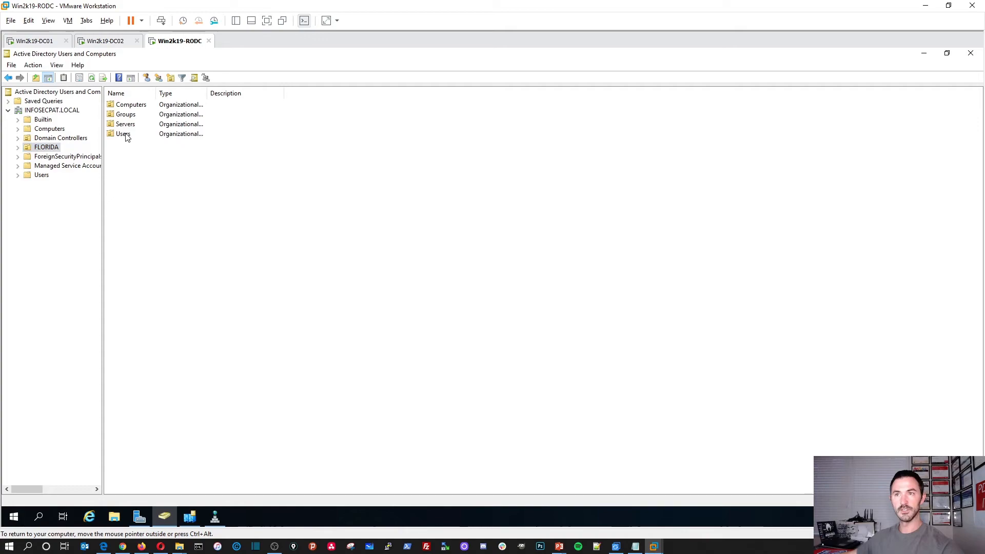
double_click(126, 135)
right_click(153, 192)
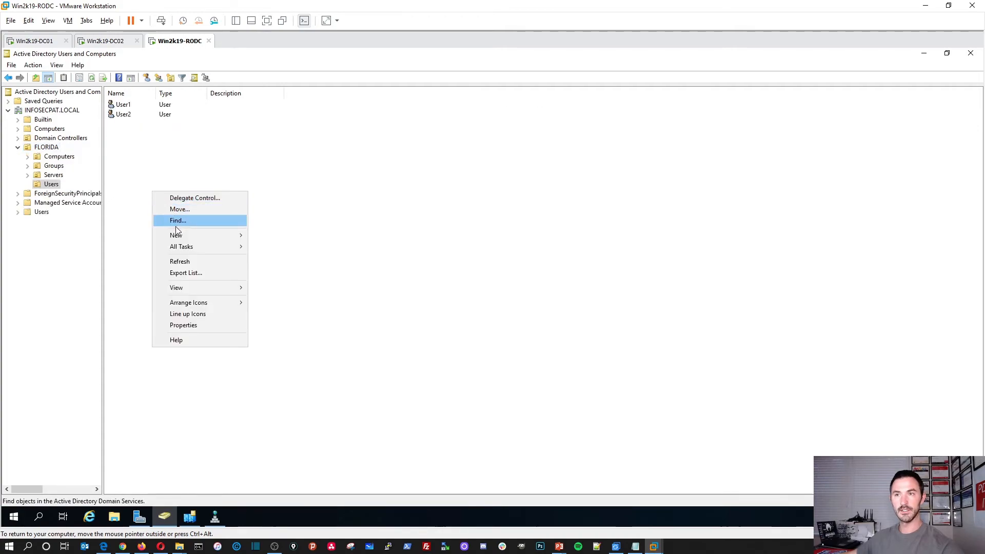
mouse_move(177, 237)
click(268, 337)
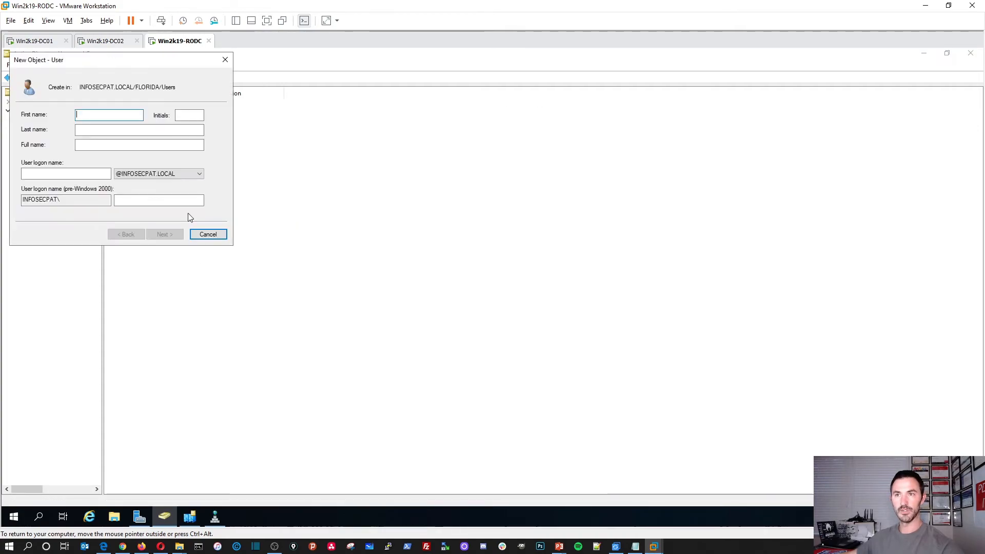
drag(132, 60, 237, 130)
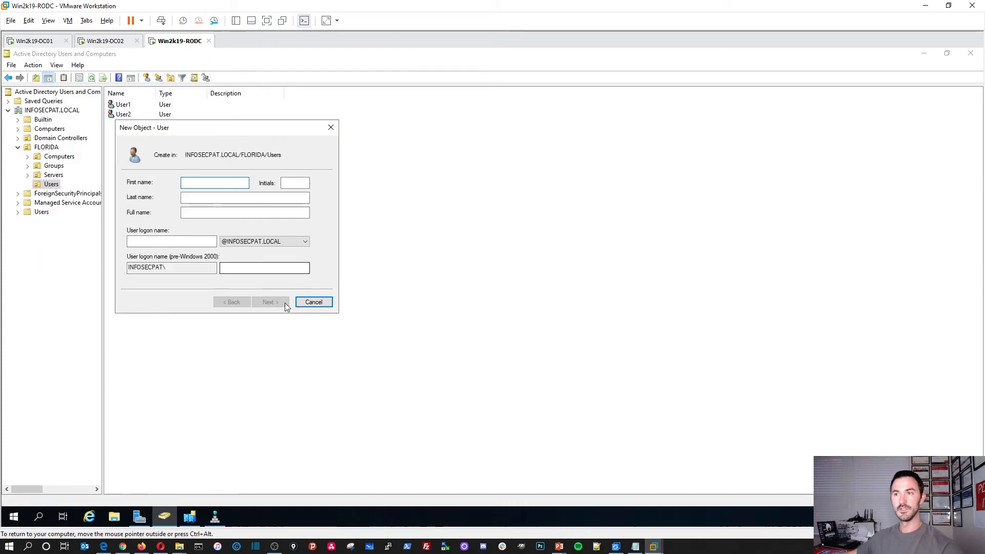
click(314, 302)
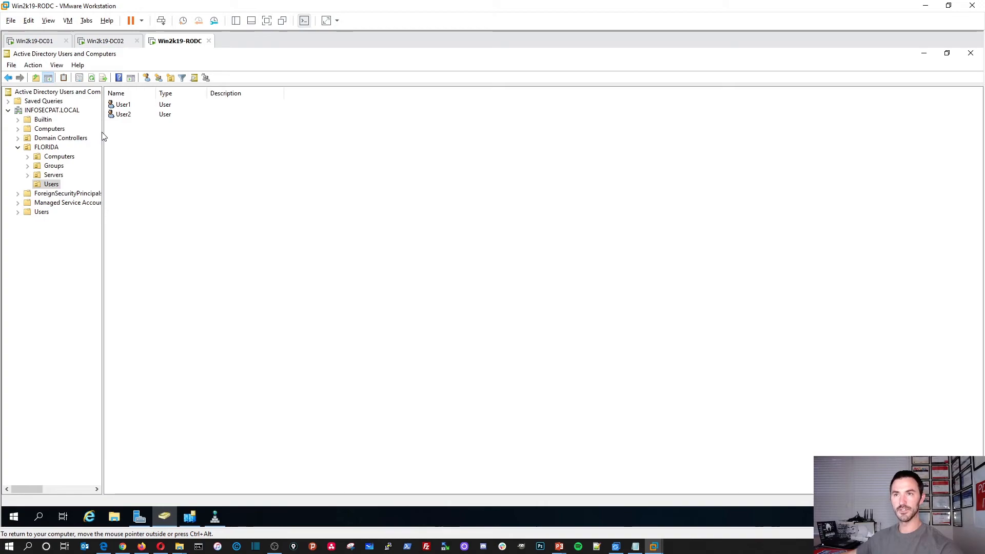
drag(103, 135, 166, 154)
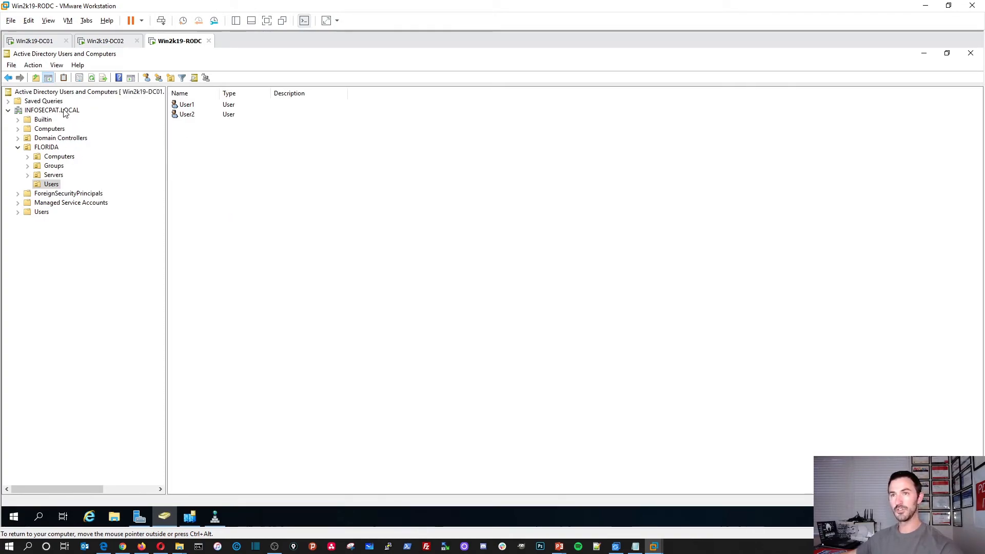
click(56, 139)
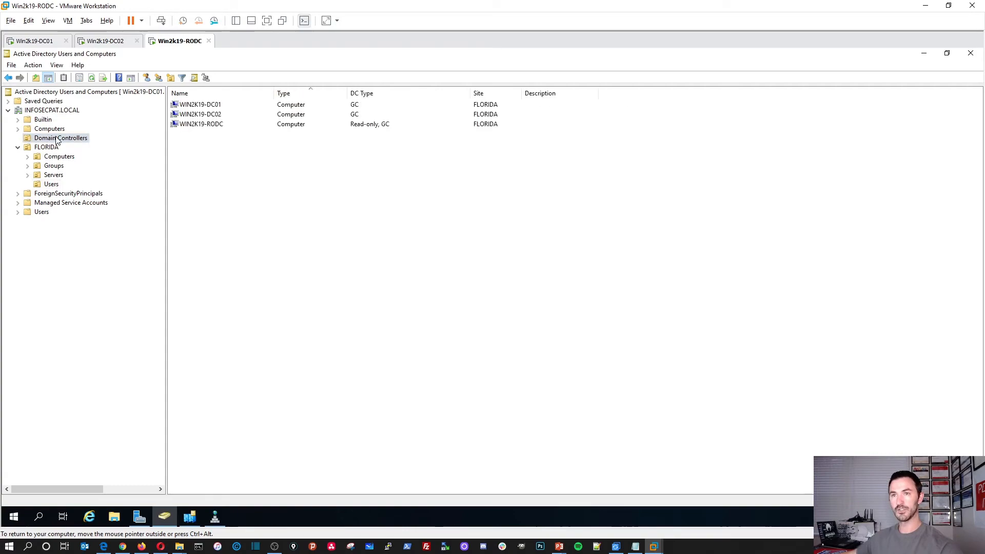
Open WIN2K19-RODC and WIN2K19-DC01 properties, minimizing ADUC, Sites and Services and DNS Manager
double_click(197, 126)
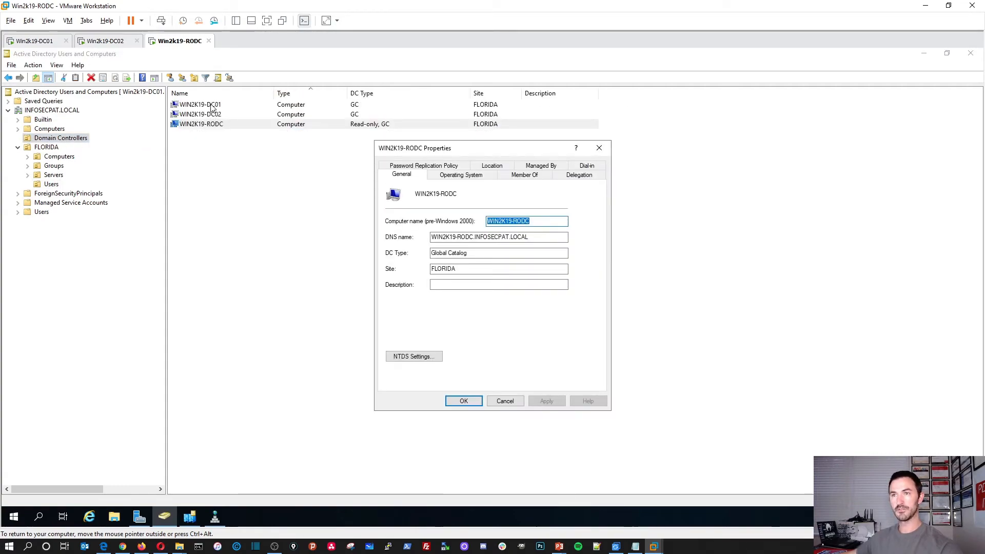
double_click(212, 106)
click(924, 54)
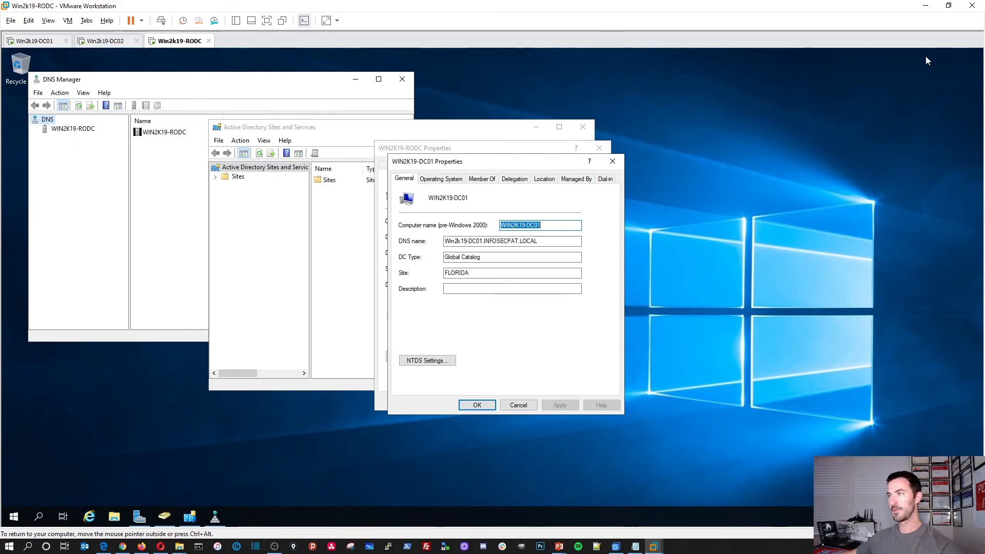
click(415, 169)
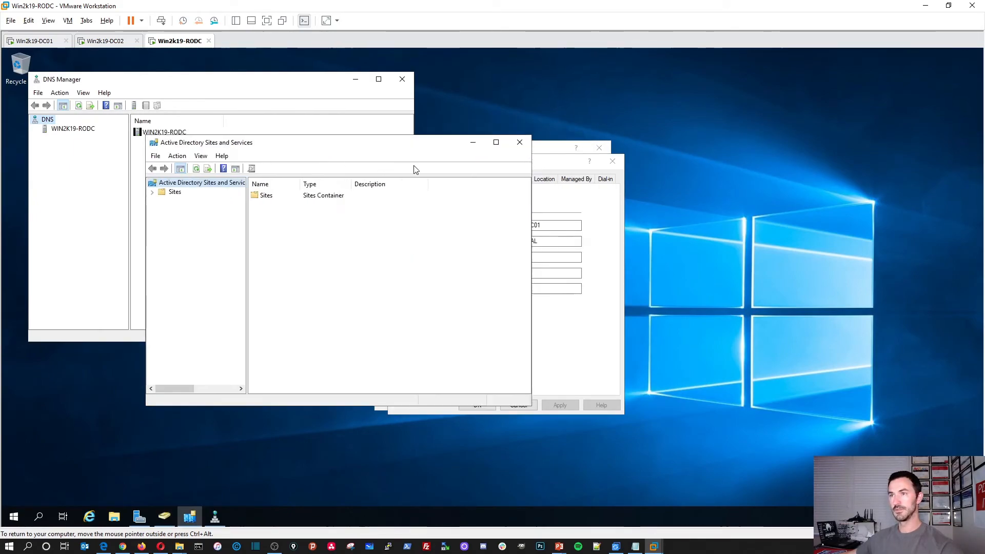
click(472, 143)
click(355, 79)
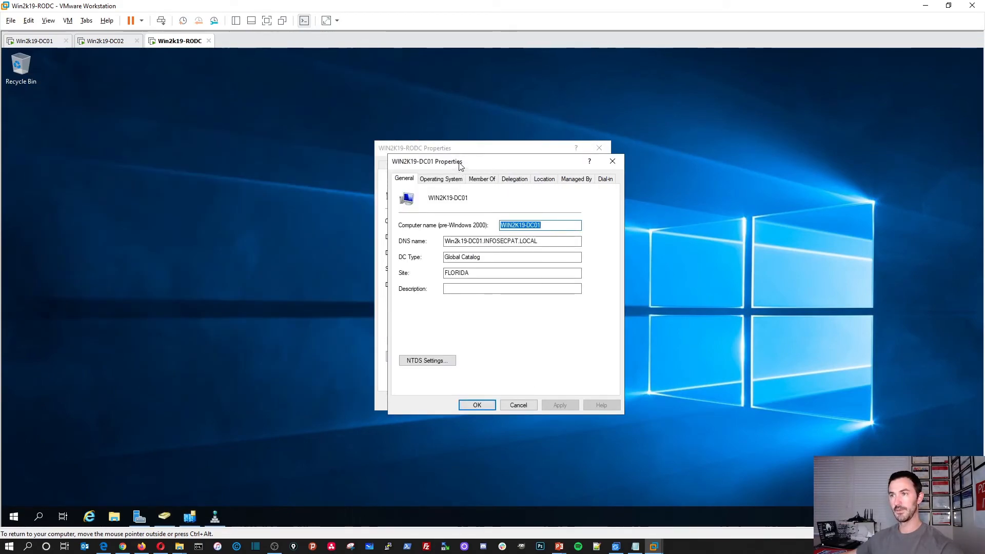
Arrange the RODC and DC01 properties dialogs side by side
drag(460, 165, 635, 162)
drag(503, 148, 327, 138)
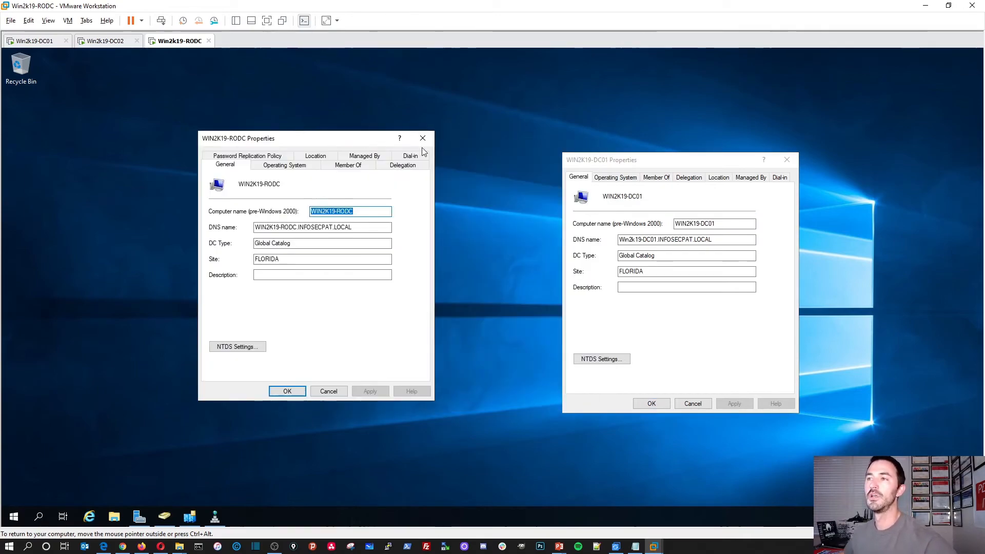
drag(575, 160, 493, 144)
drag(345, 136, 294, 129)
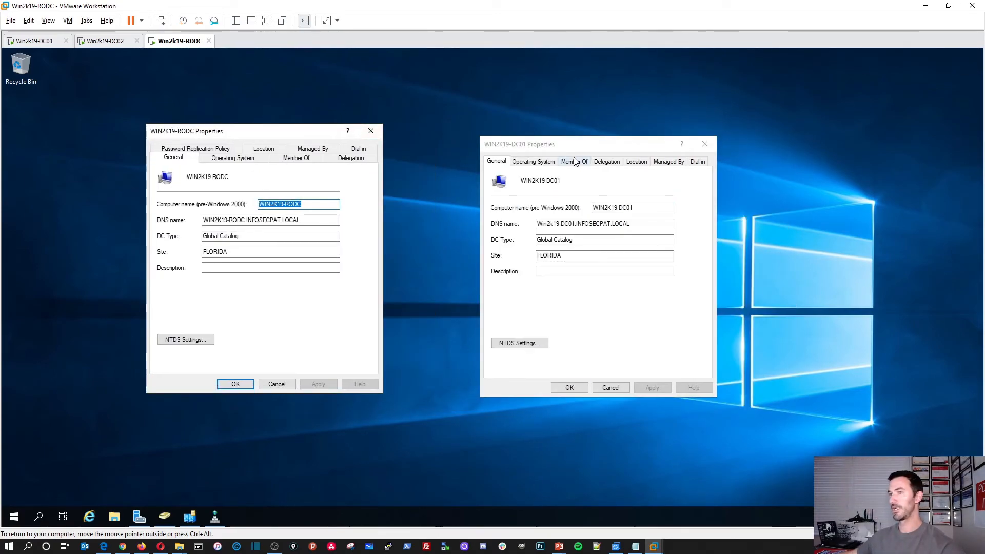
drag(575, 149, 521, 138)
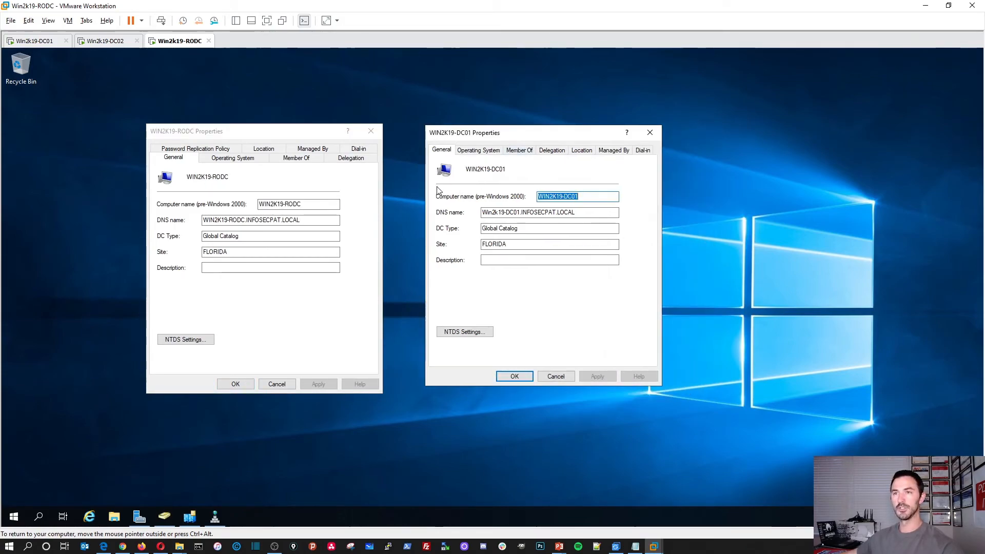
click(191, 134)
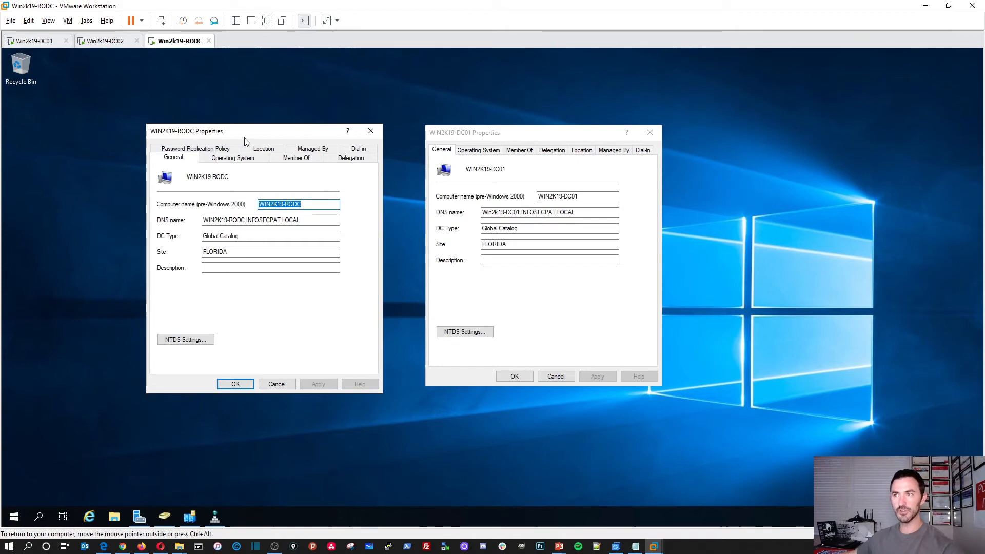
click(472, 137)
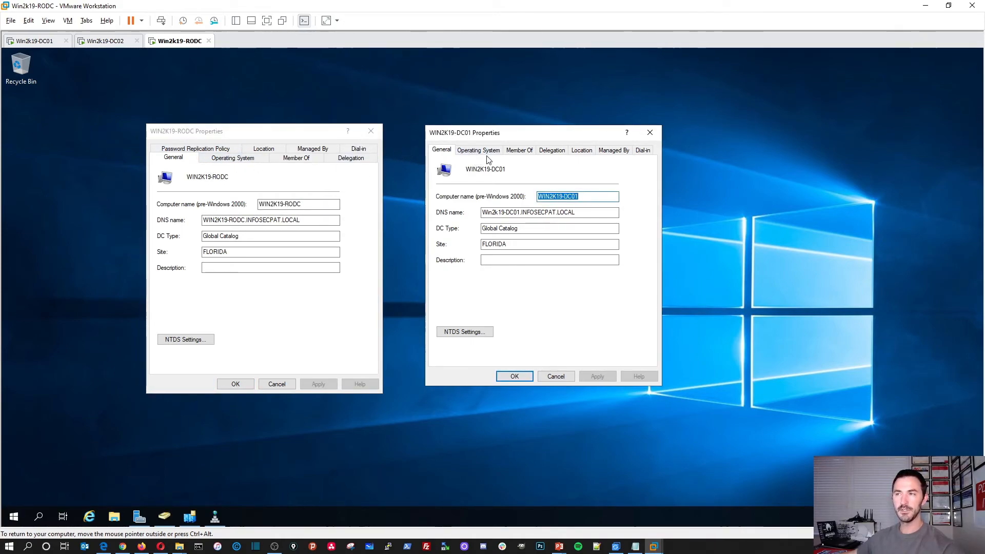
Add Administrator to the Allowed RODC Password Replication Group and close the WIN2K19-RODC properties
click(189, 150)
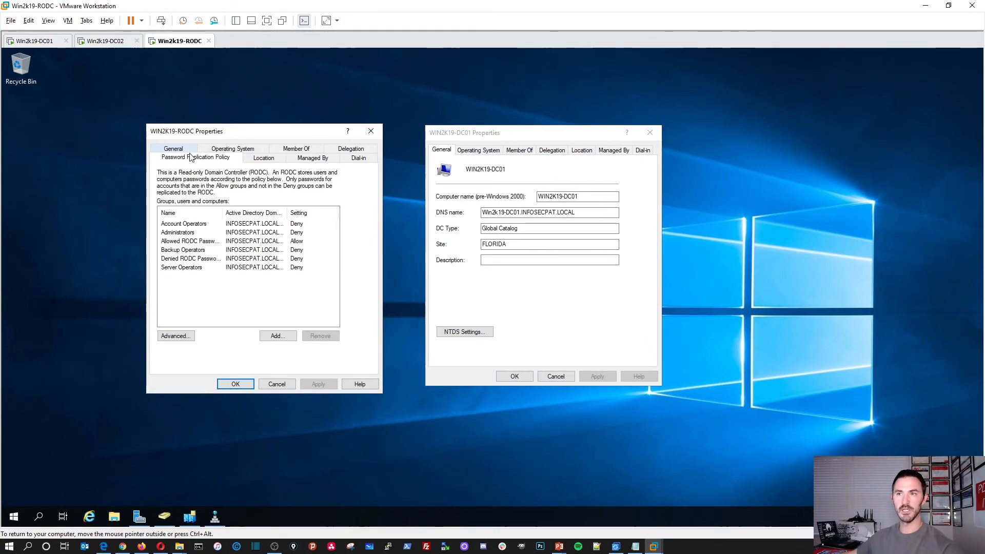
double_click(221, 244)
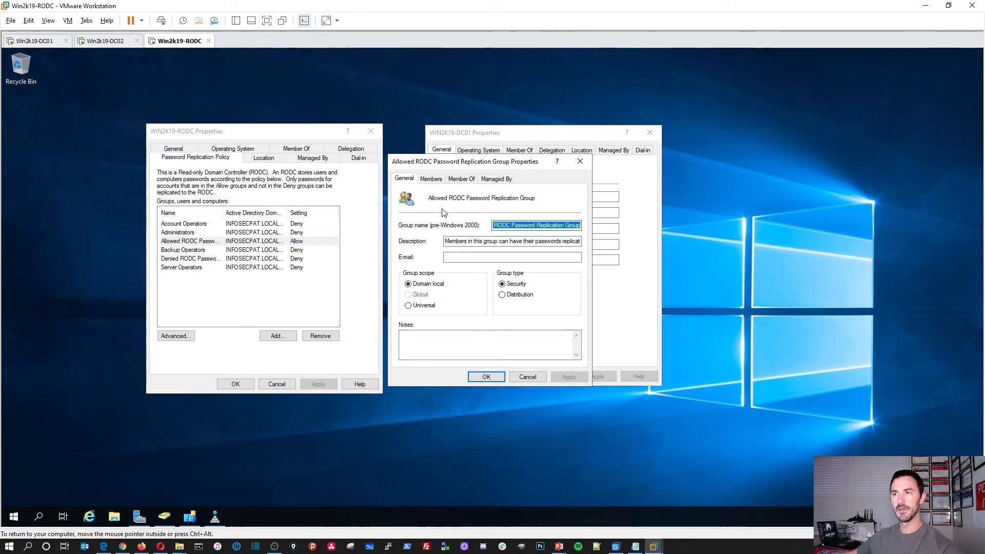
click(433, 180)
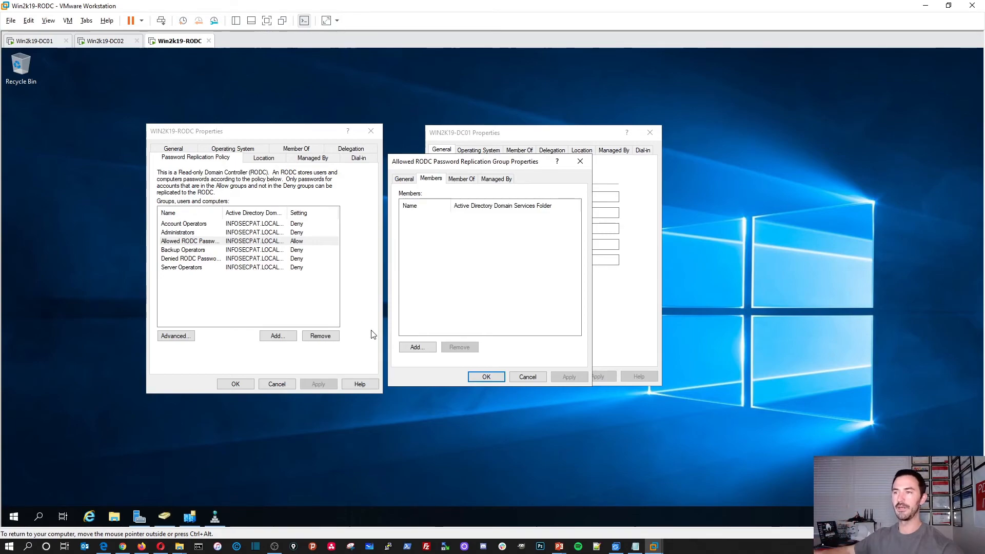
click(415, 348)
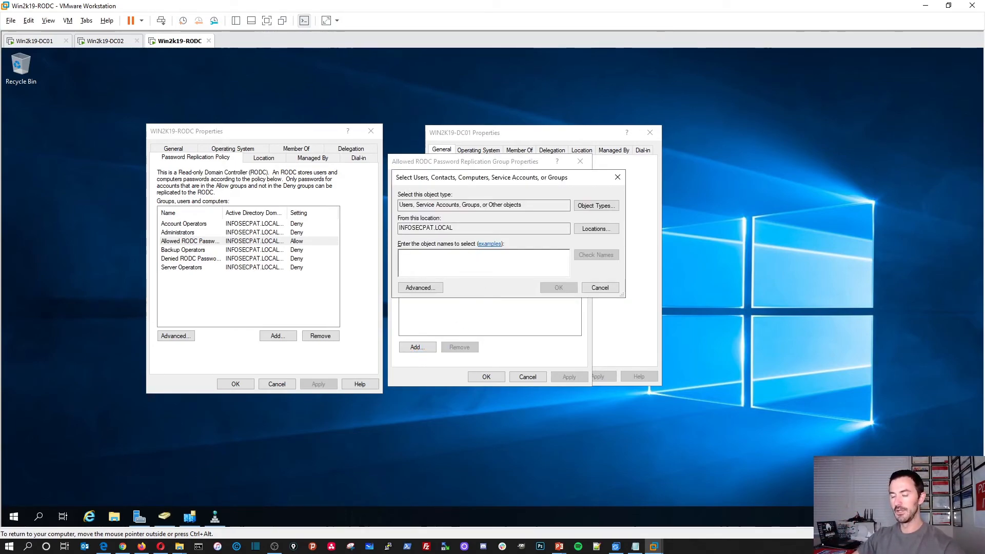
text(adminis)
key(Tab)
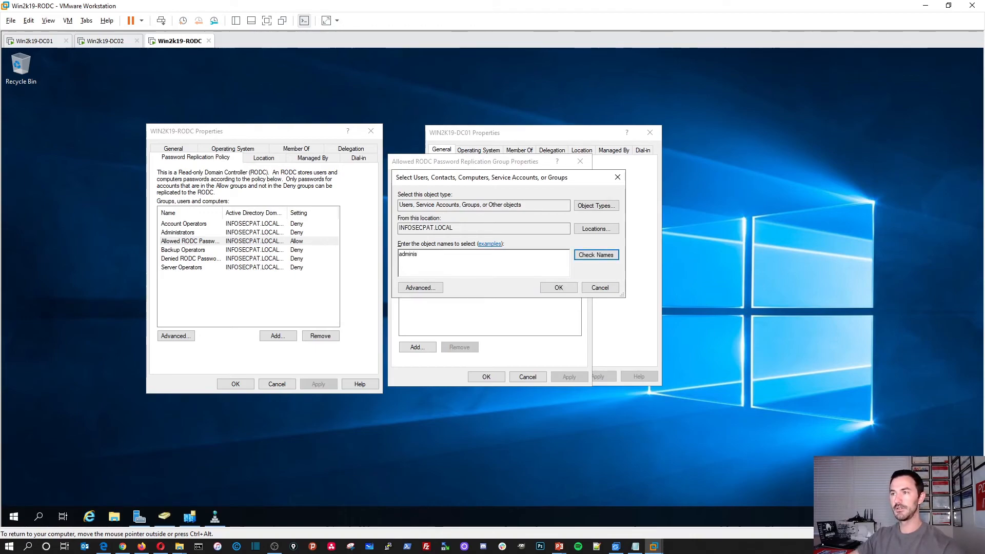
key(Return)
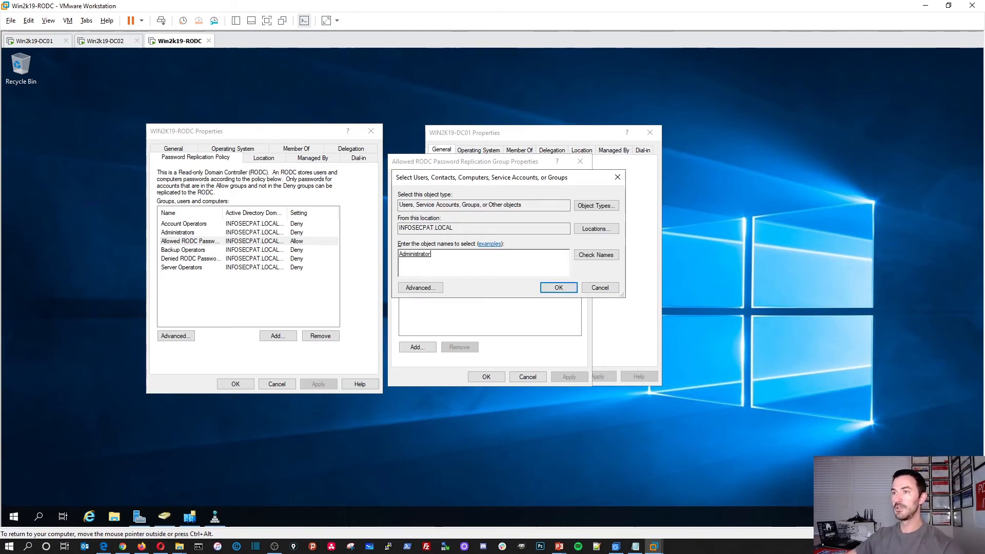
click(542, 288)
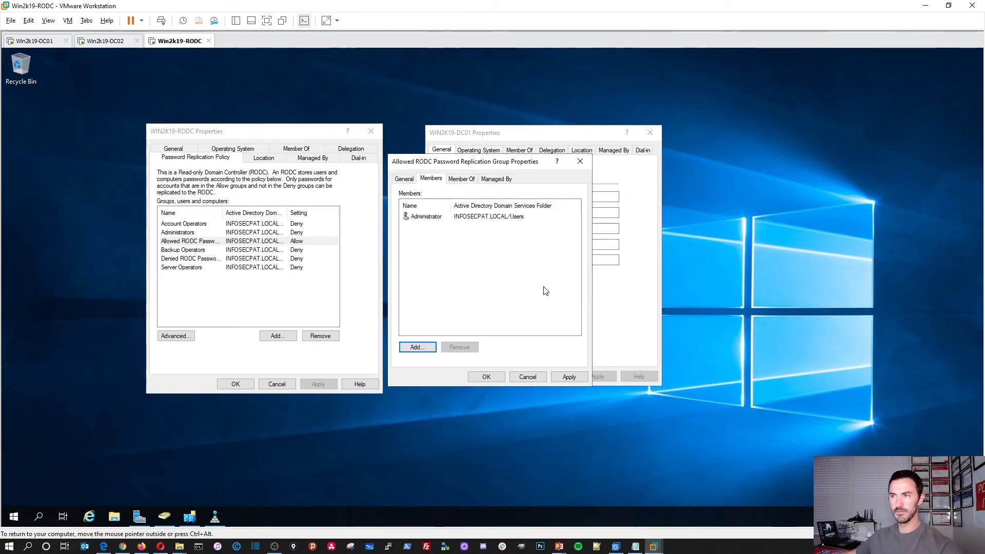
click(494, 378)
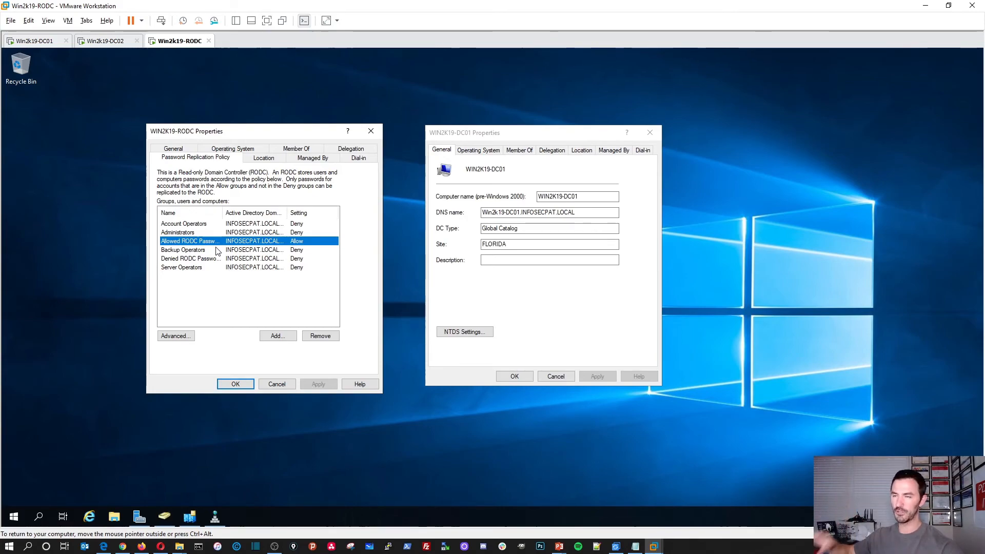
click(276, 384)
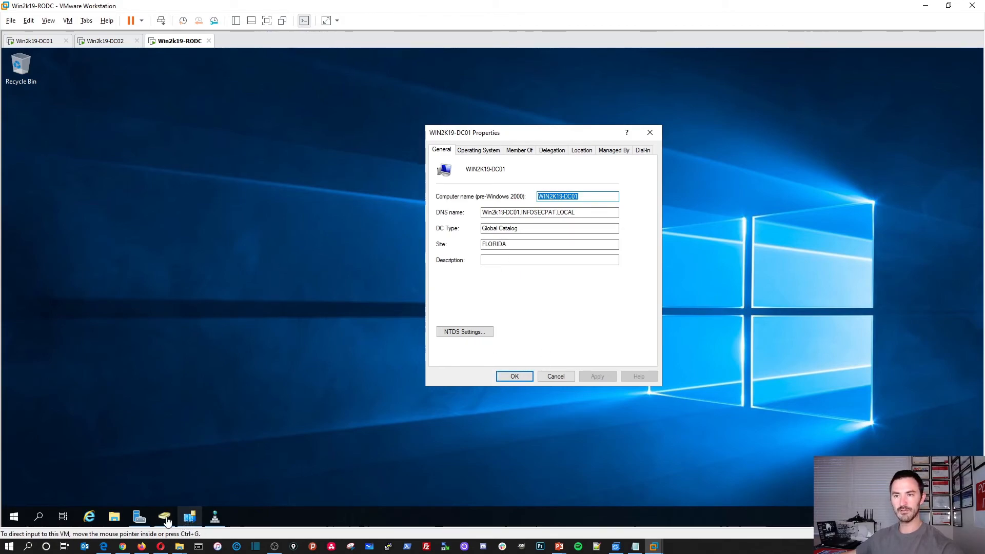
Reconnect Active Directory Users and Computers to WIN2K19-RODC, accepting the read-only warning
mouse_move(167, 521)
click(165, 450)
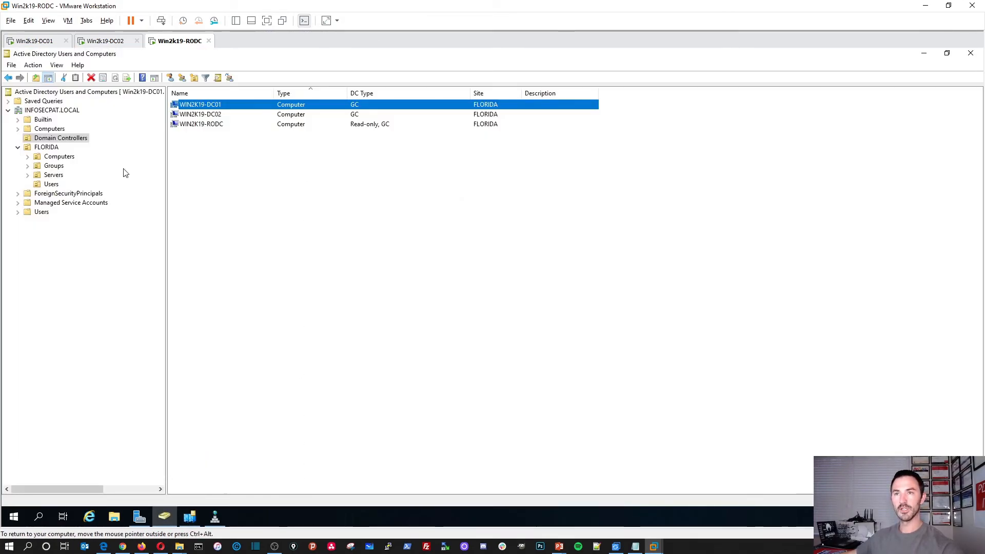
click(48, 110)
right_click(46, 111)
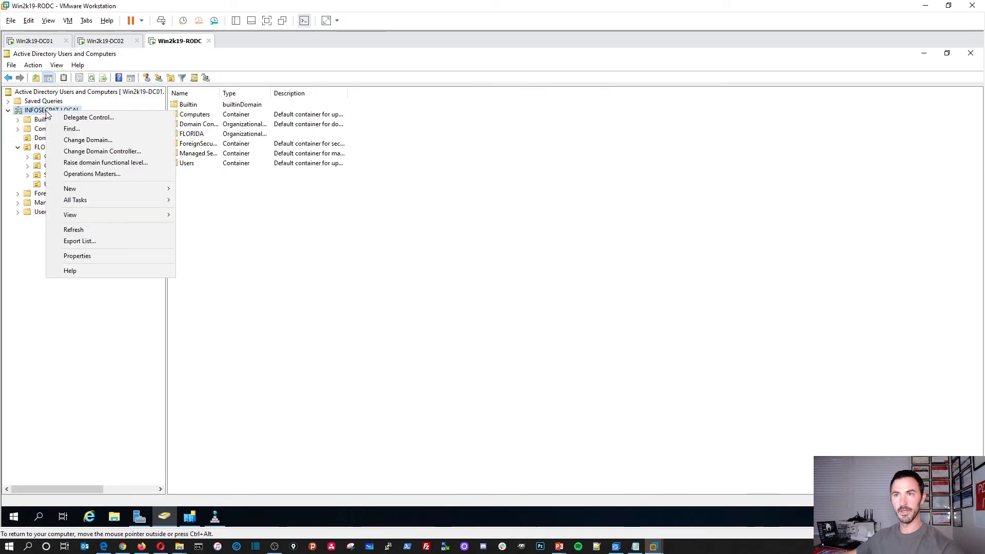
click(76, 152)
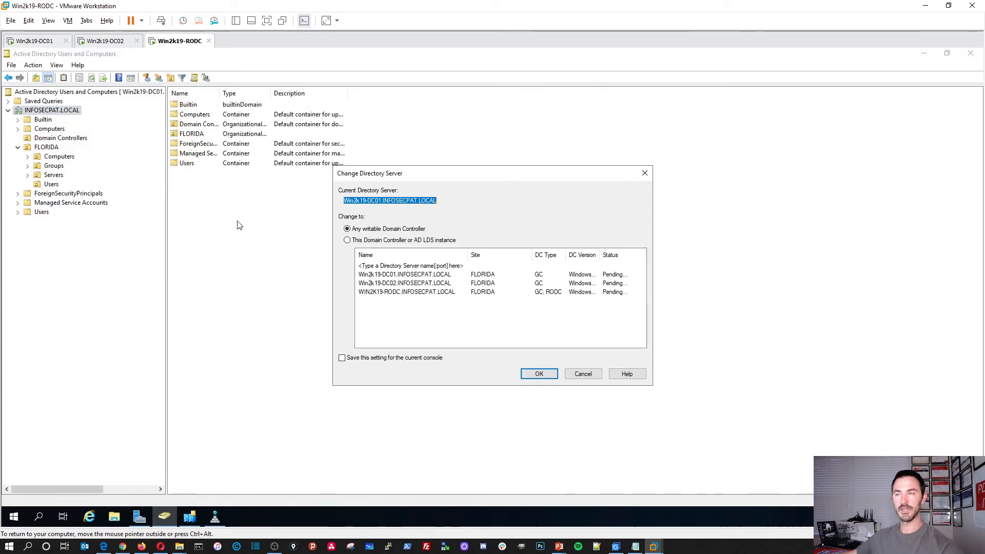
click(348, 241)
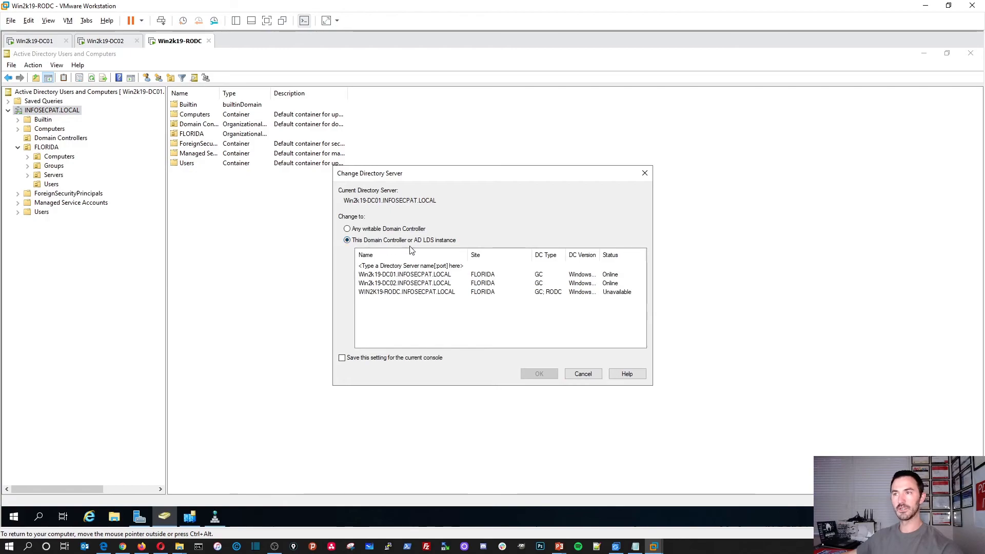
click(423, 294)
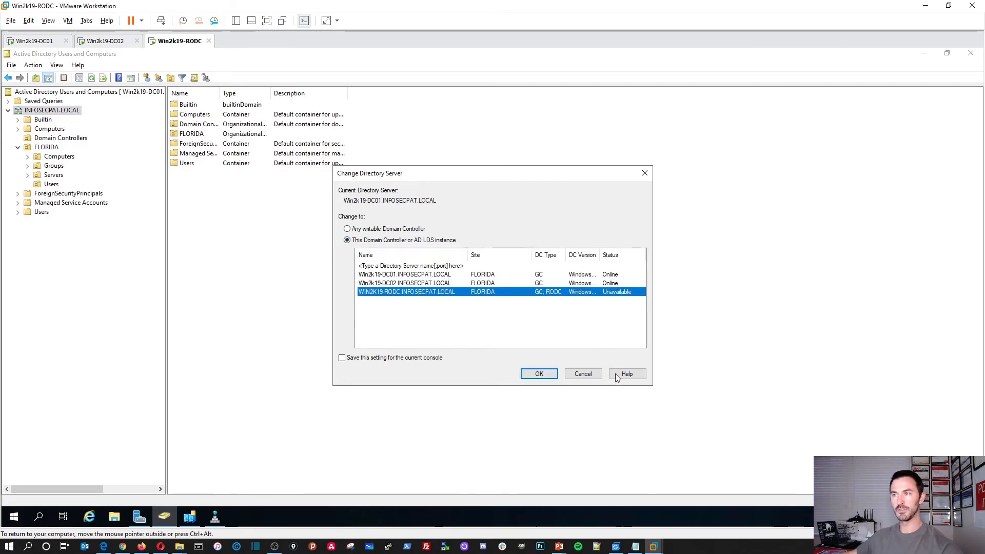
click(543, 373)
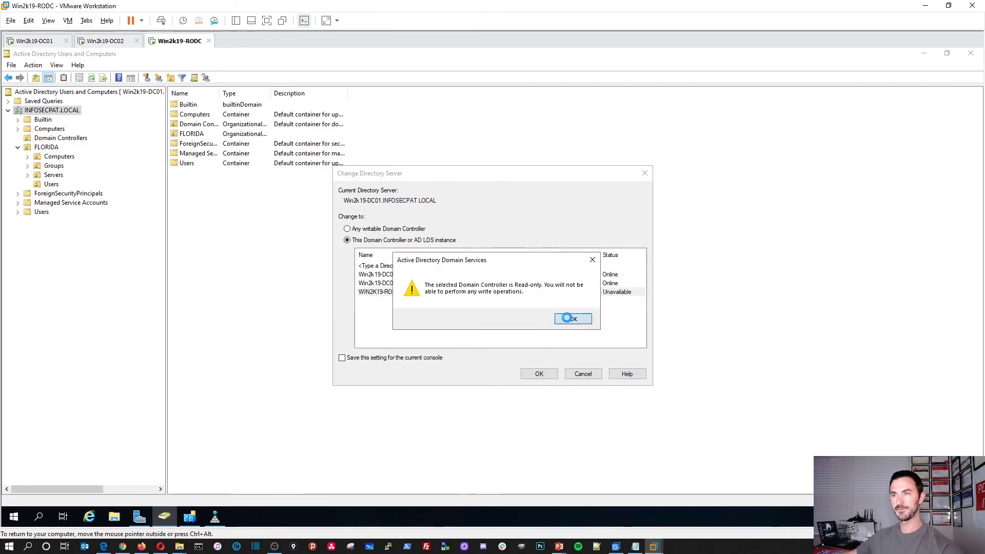
click(569, 319)
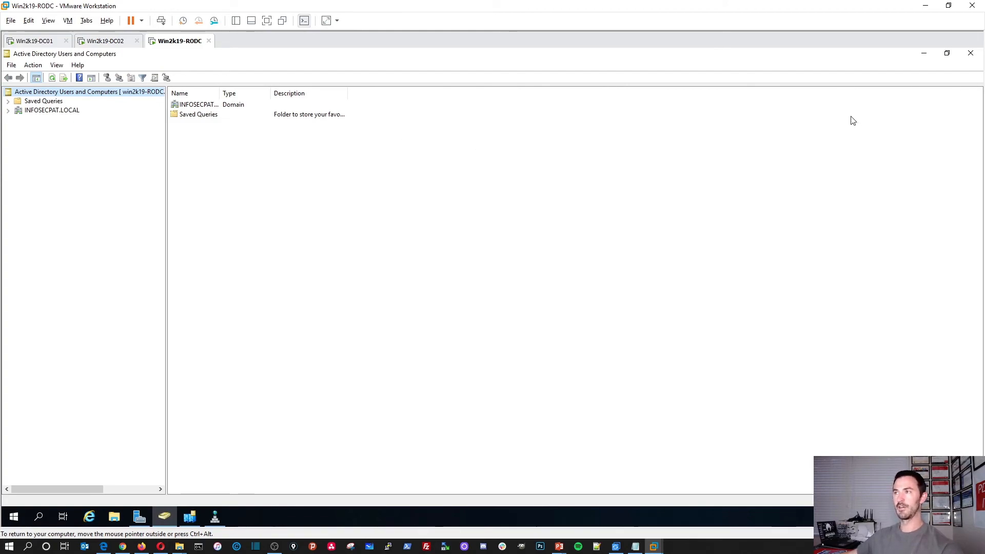
Expand INFOSECPAT.LOCAL and open its Domain Controllers container
click(194, 108)
double_click(193, 108)
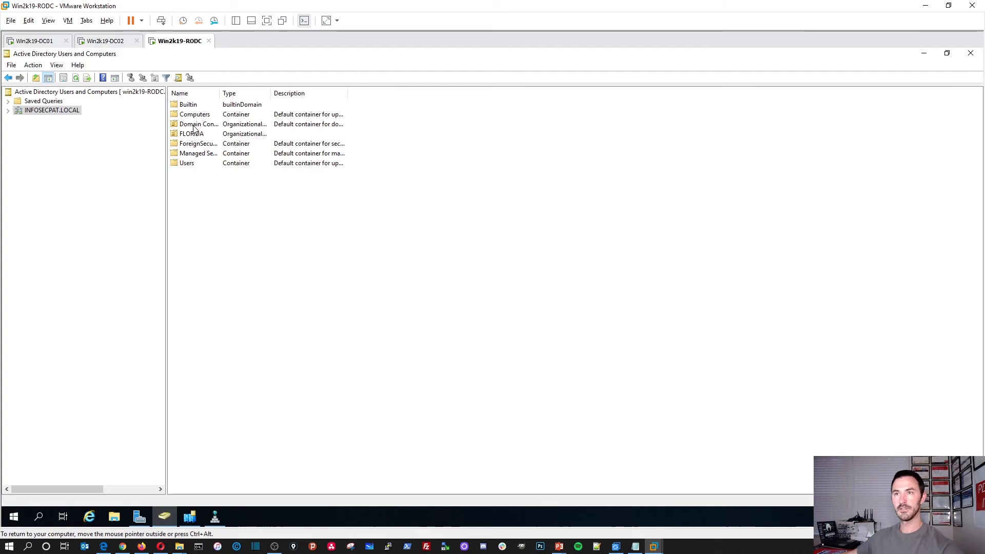
double_click(197, 125)
Check WIN2K19-RODC's Password Replication Policy, viewing the Allowed RODC Password Replication Group members
double_click(196, 126)
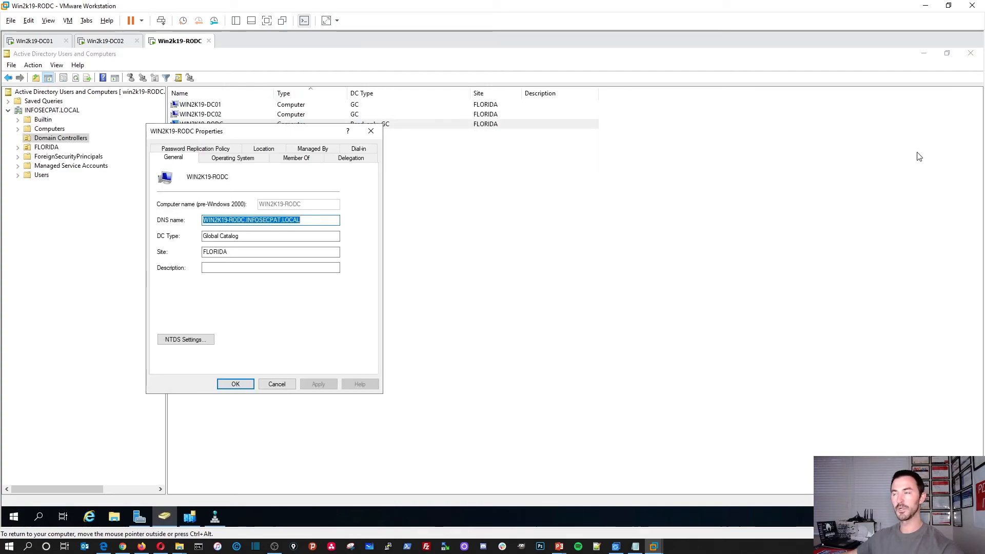
click(923, 53)
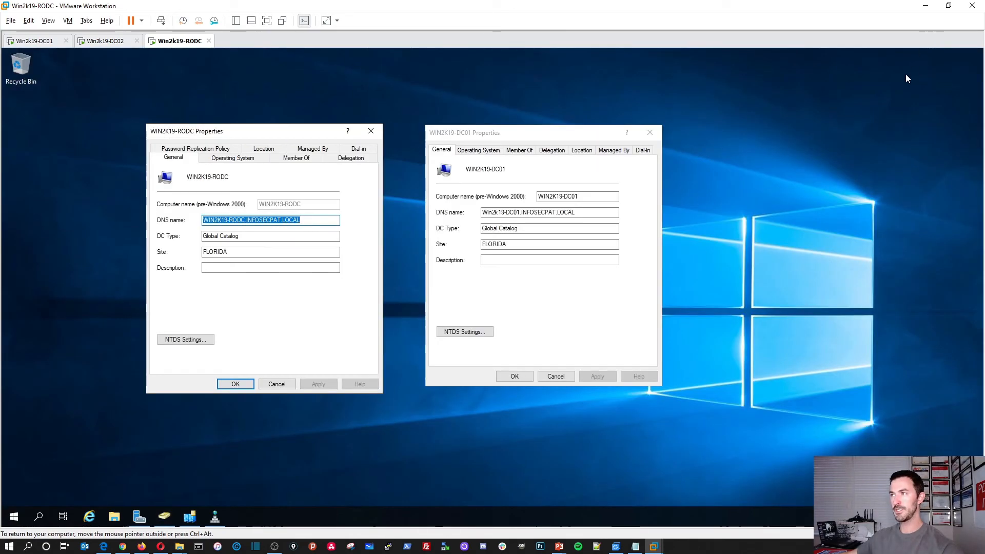
click(199, 149)
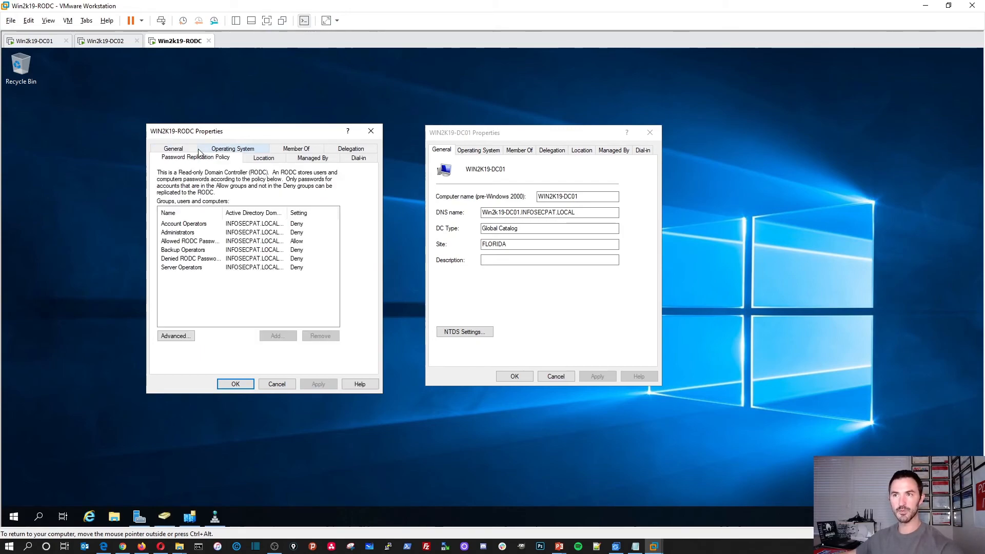
double_click(189, 241)
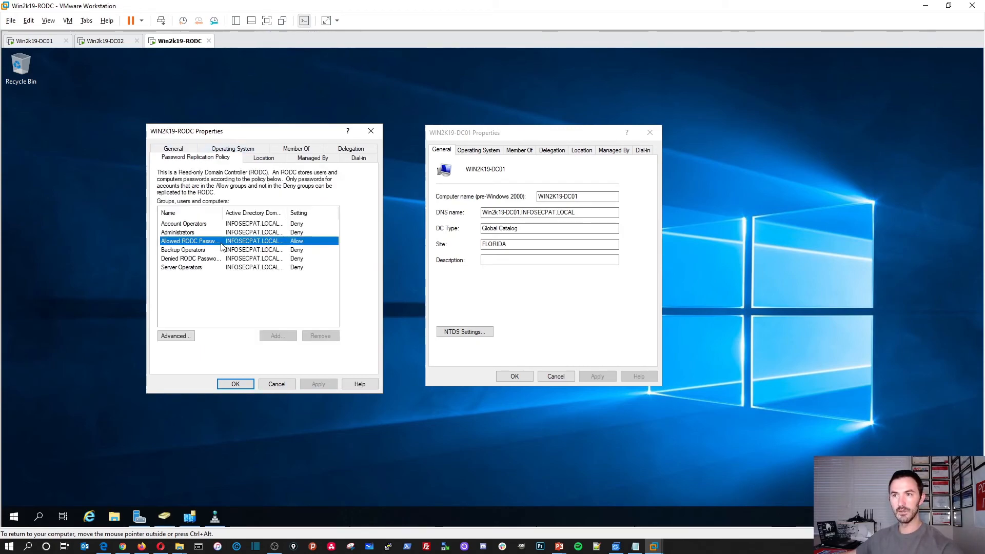
click(203, 162)
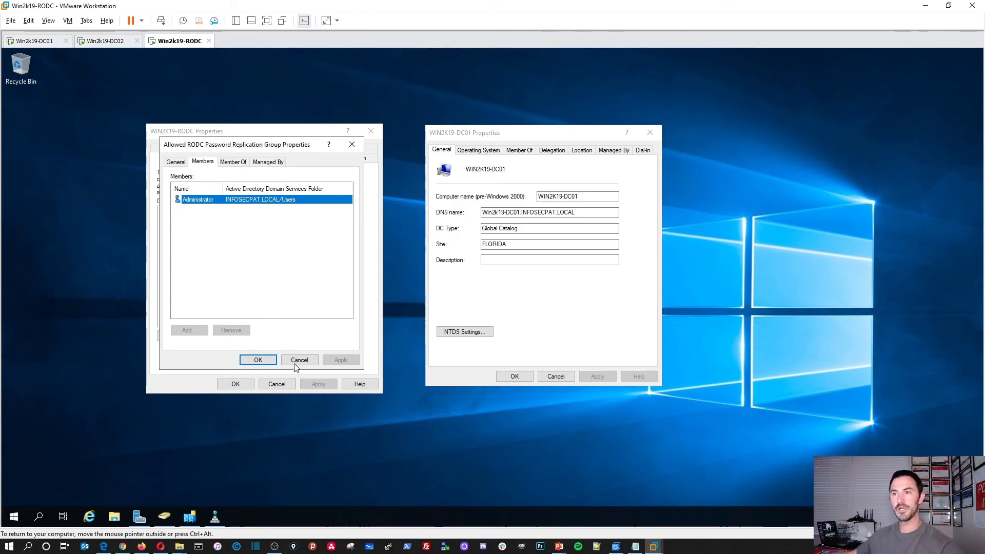
Close the group, WIN2K19-DC01 and WIN2K19-RODC properties windows
click(257, 360)
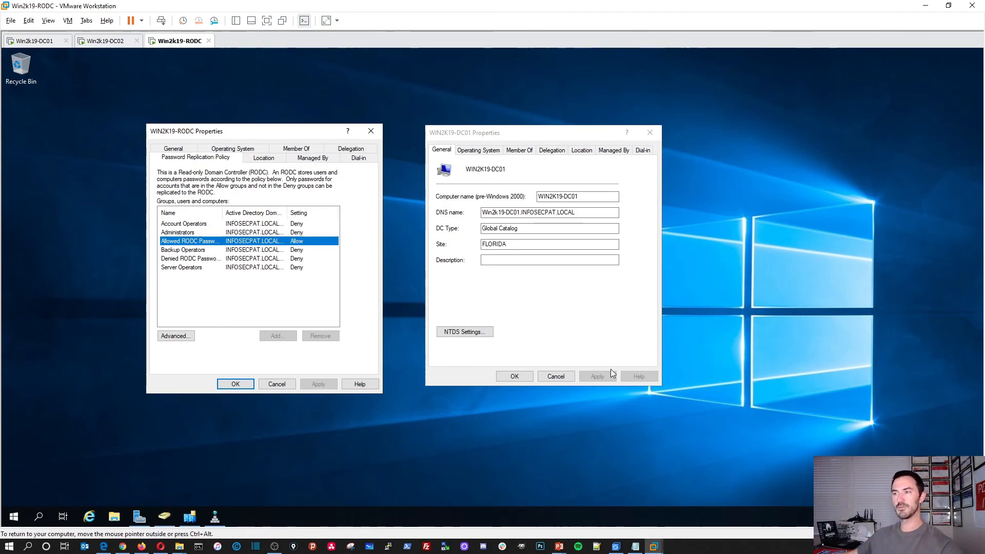
click(556, 376)
click(235, 384)
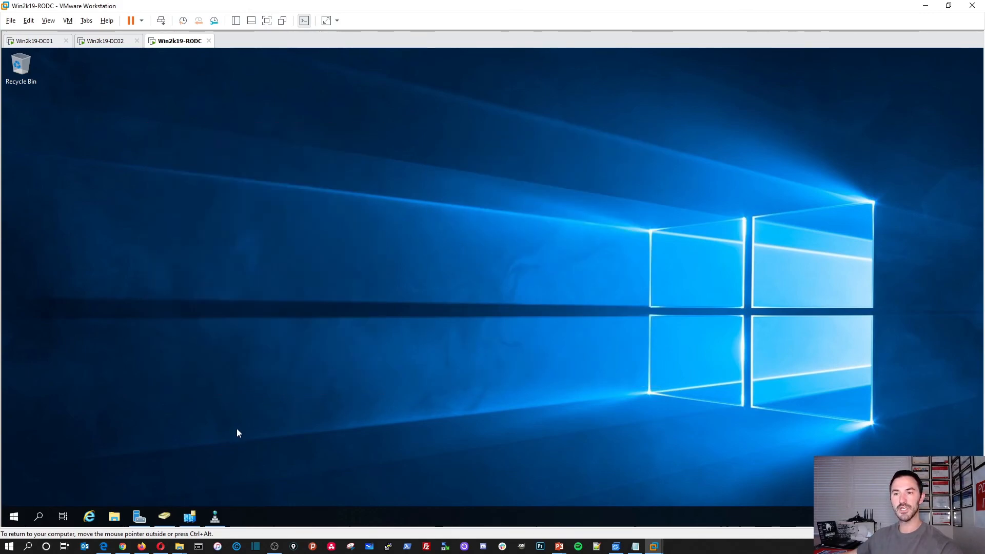
In DNS Manager, open the win2k19-RODC host record in the INFOSECPAT.LOCAL forward lookup zone
click(164, 515)
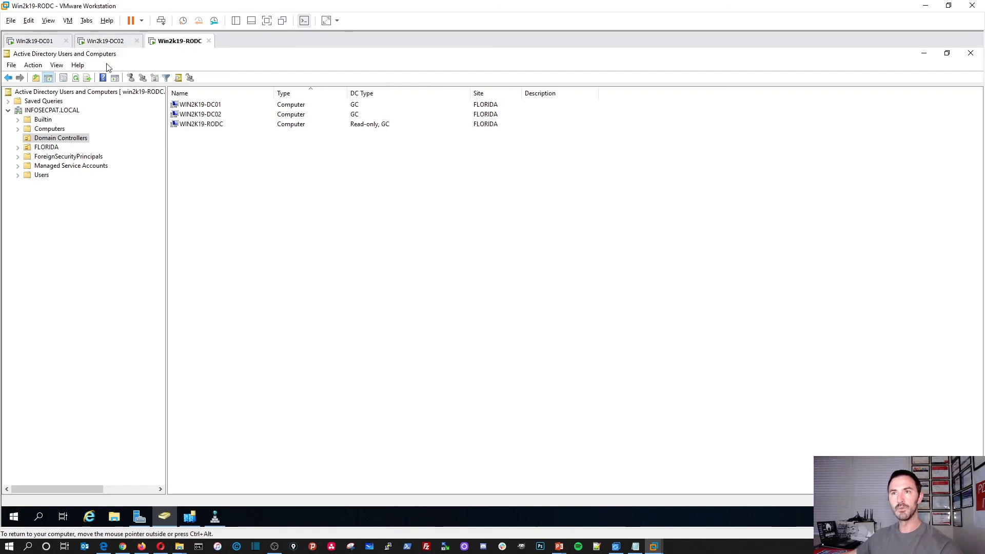
click(216, 517)
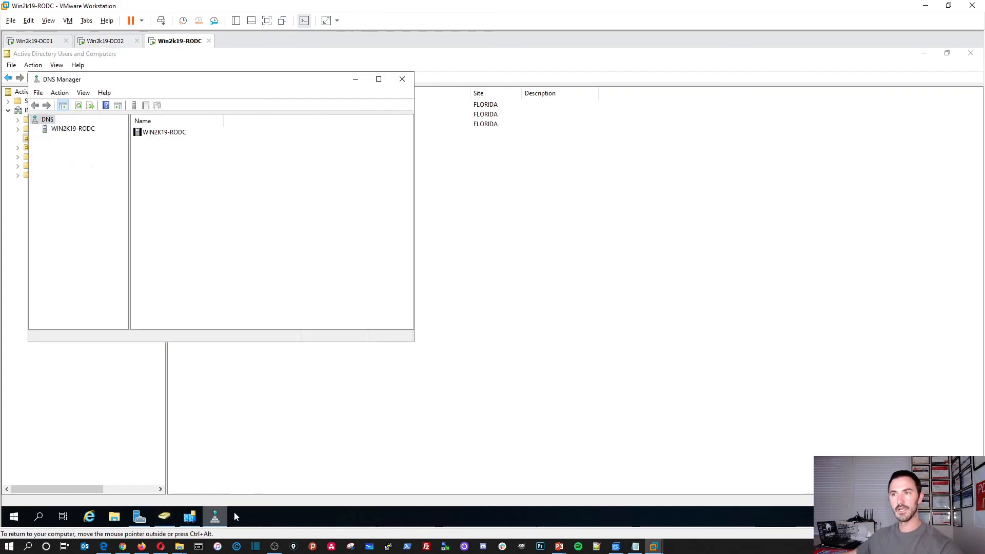
double_click(172, 133)
double_click(172, 133)
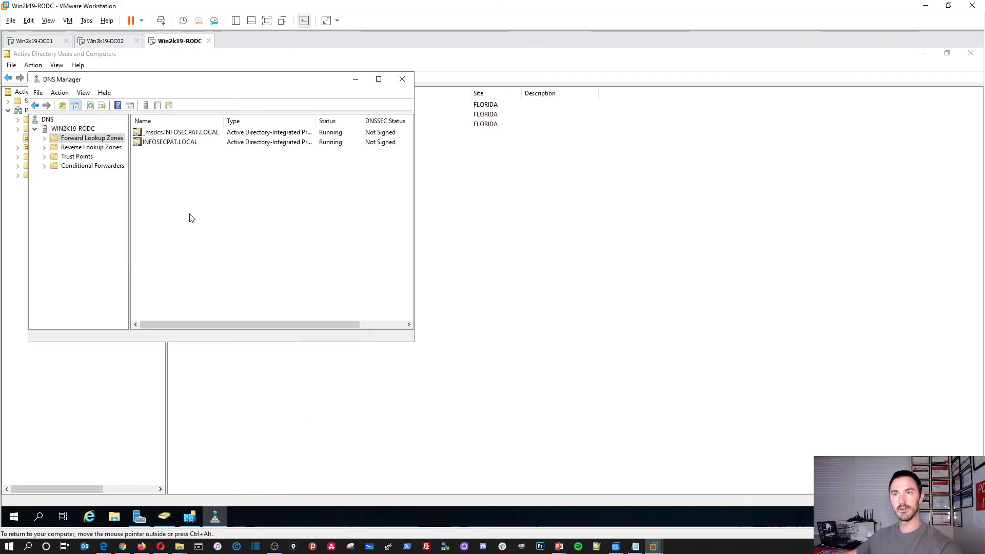
right_click(172, 179)
double_click(177, 145)
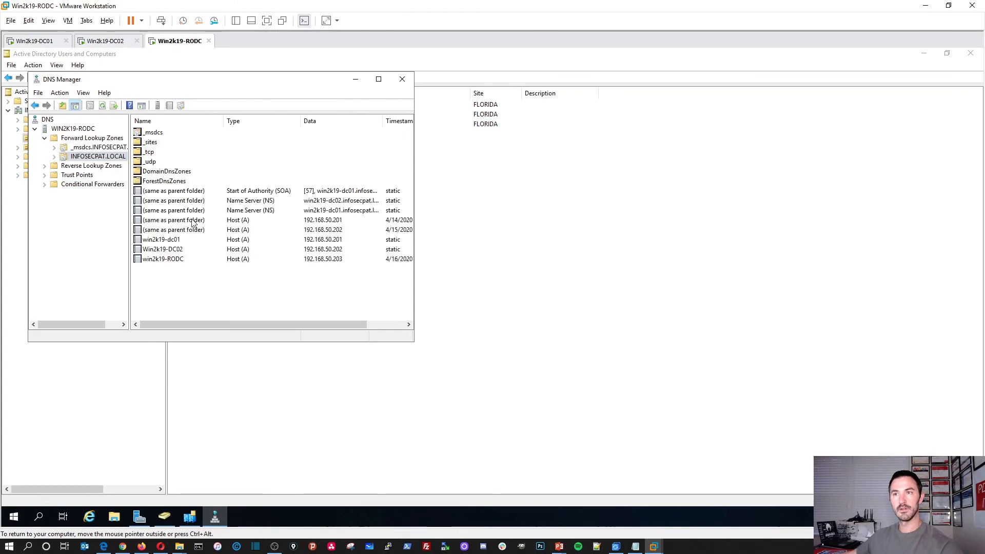
double_click(175, 260)
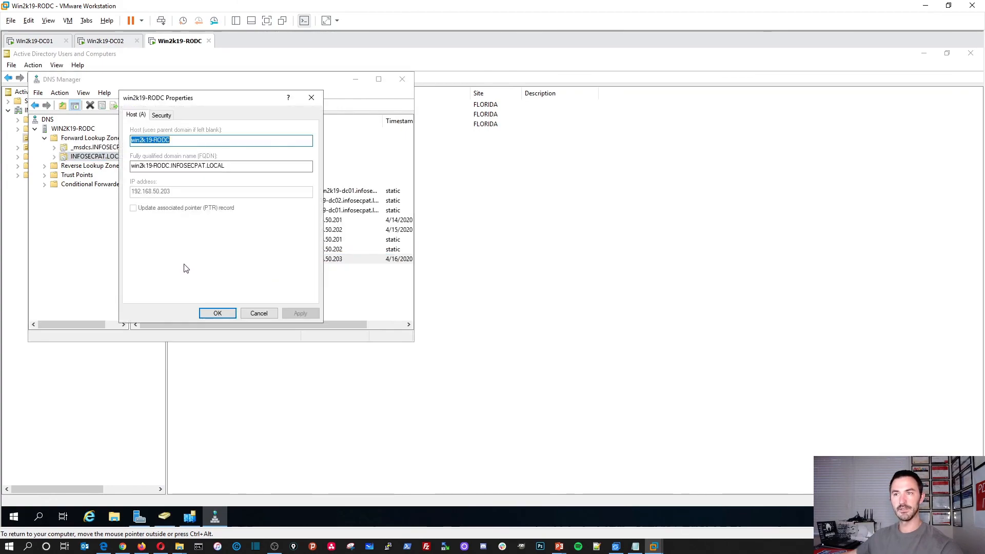
Close the host record and DNS Manager, then release control of the virtual machine
click(311, 97)
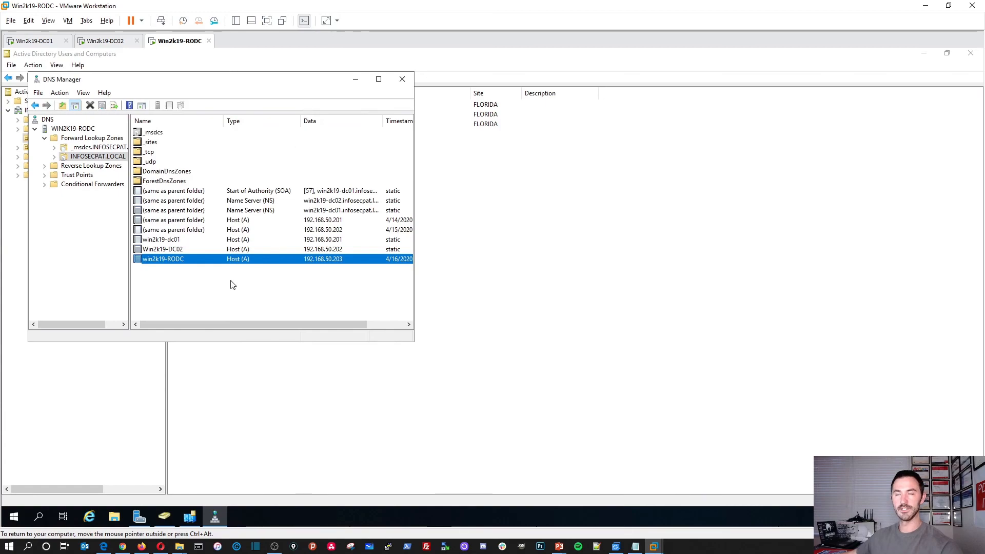
click(402, 79)
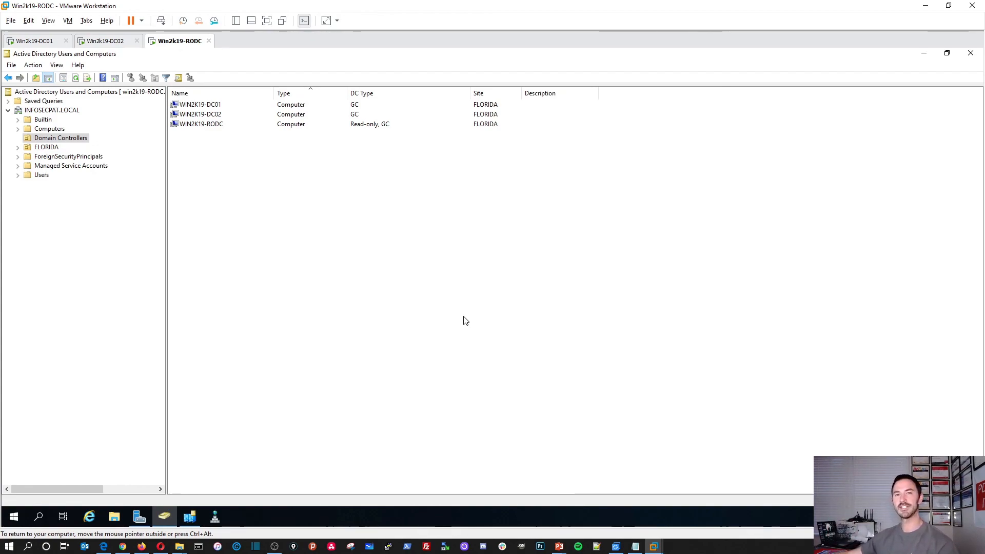
key(ctrl+alt)
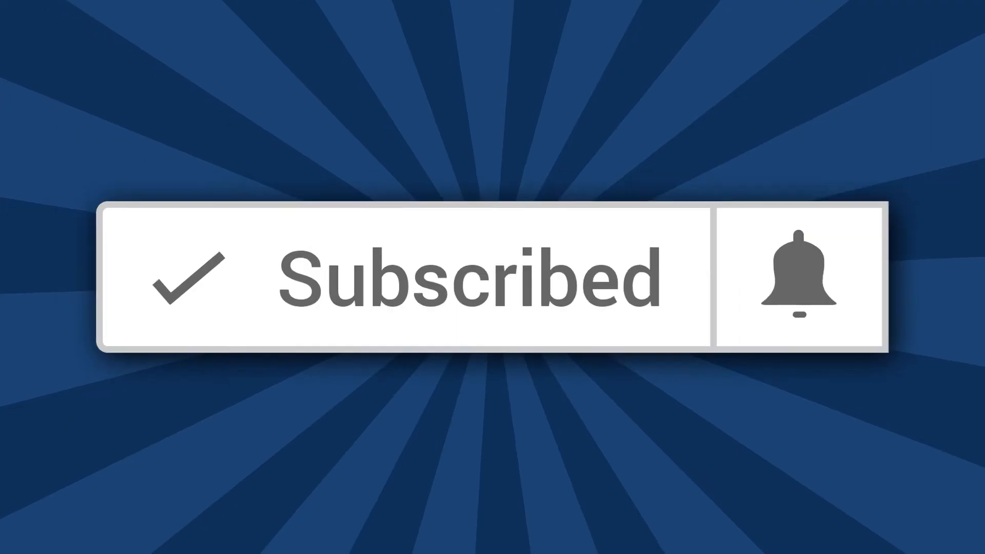